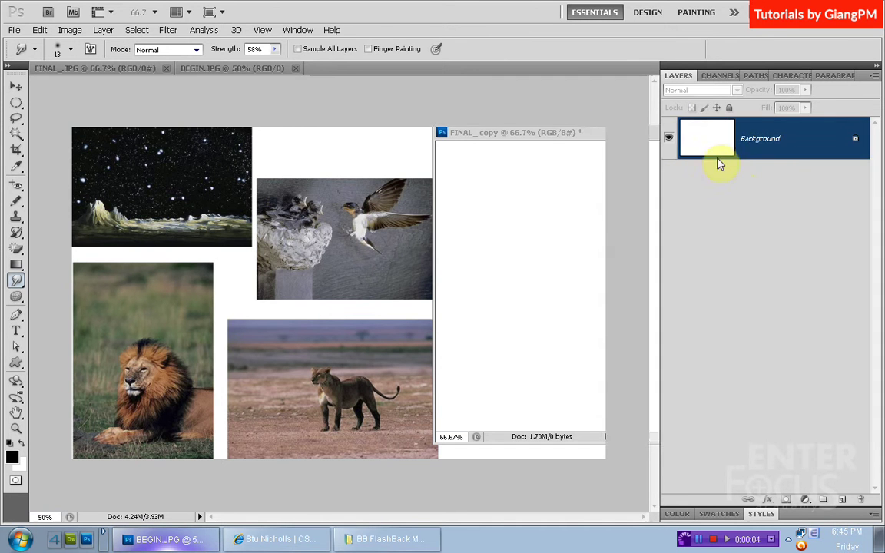
# Step: Show the BEGIN.JPG collage beside the blank FINAL_ copy and choose the Rectangular Marquee tool
pyautogui.moveTo(588, 137); pyautogui.dragTo(736, 200)
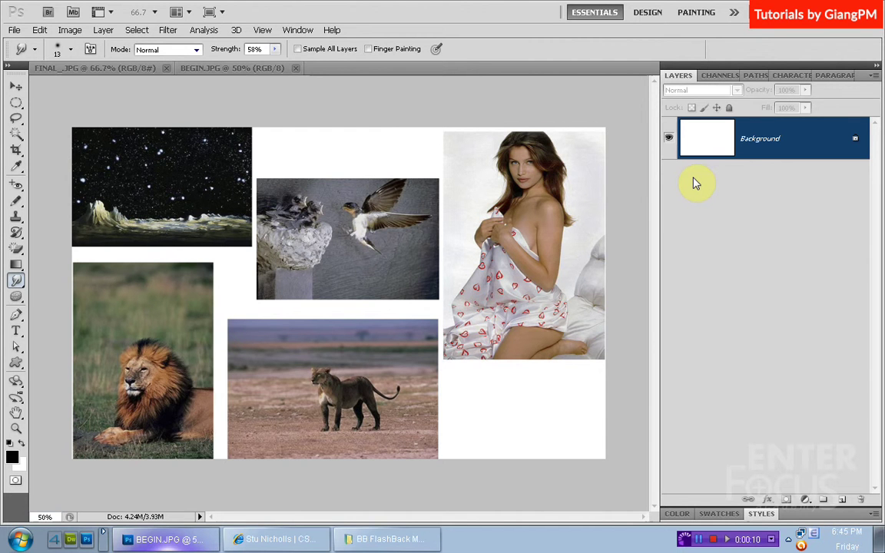
pyautogui.hotkey('ctrl', 'Tab')
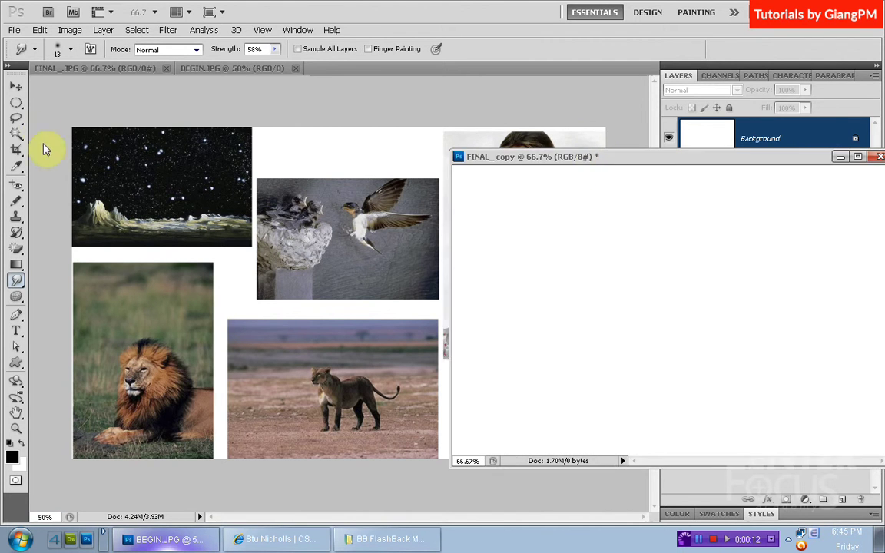
pyautogui.click(17, 103)
# Step: Marquee-select the starfield photo and drag it into FINAL_ copy at the top-left as Layer 1
pyautogui.click(54, 103)
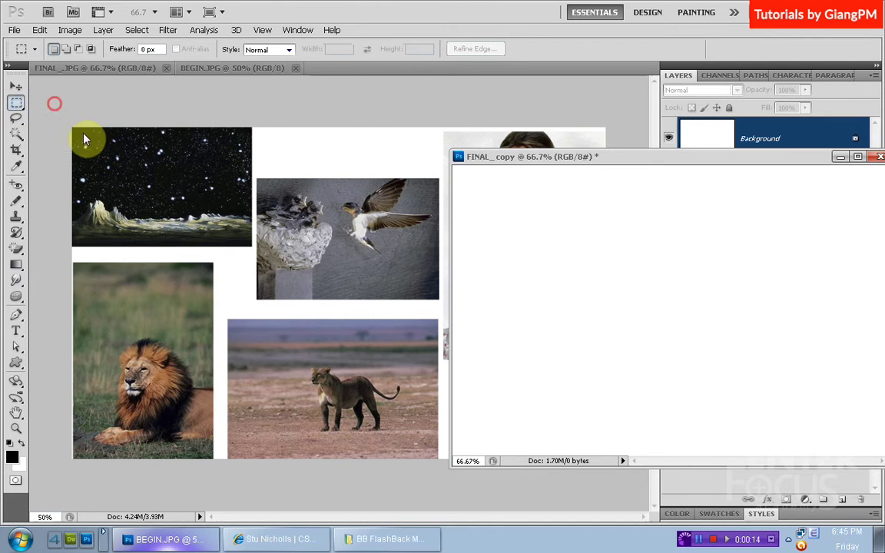
pyautogui.click(85, 139)
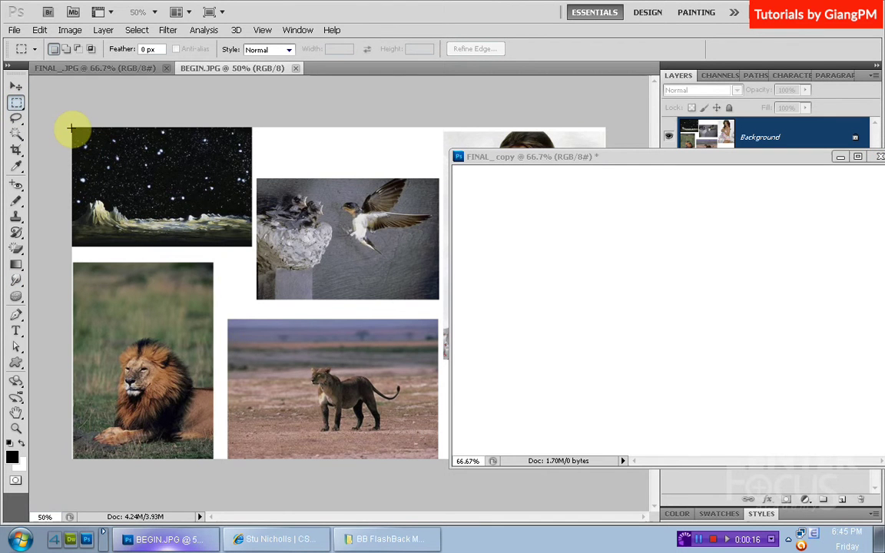
pyautogui.moveTo(71, 127); pyautogui.dragTo(252, 246)
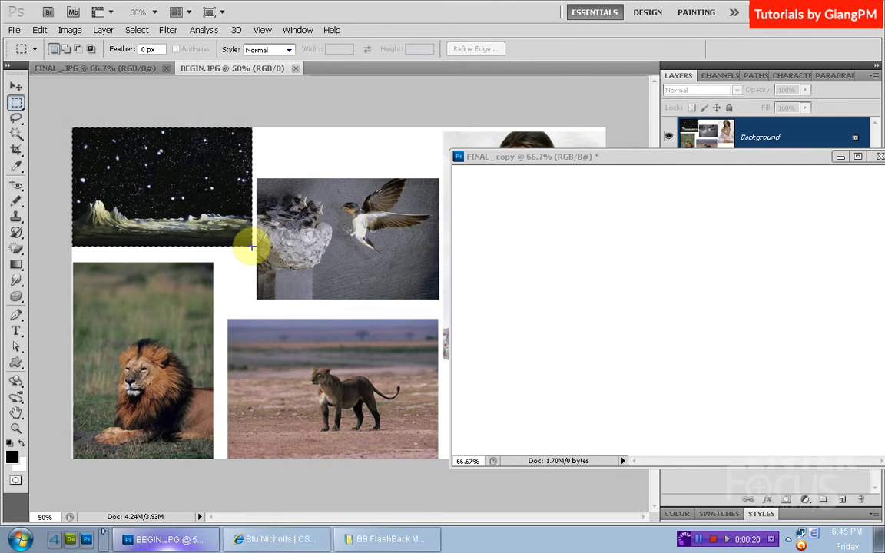
pyautogui.moveTo(252, 247); pyautogui.dragTo(249, 244)
pyautogui.click(15, 86)
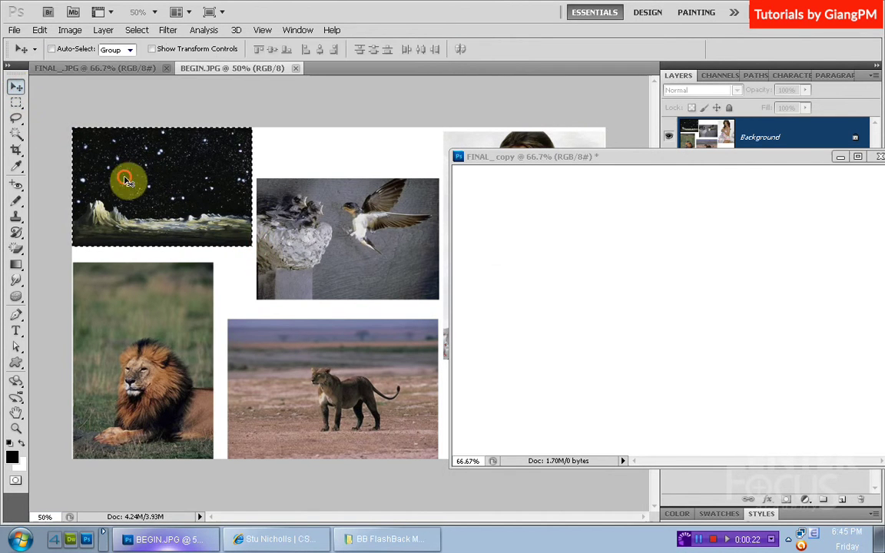
pyautogui.moveTo(124, 178); pyautogui.dragTo(549, 299)
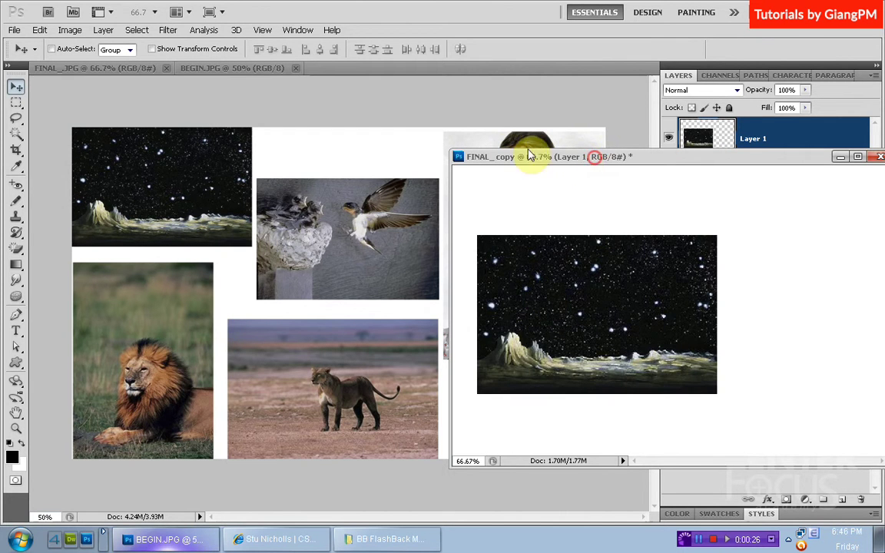
pyautogui.moveTo(596, 156); pyautogui.dragTo(383, 127)
pyautogui.moveTo(417, 296)
pyautogui.mouseDown()
pyautogui.moveTo(418, 232)
pyautogui.moveTo(393, 227)
pyautogui.mouseUp()
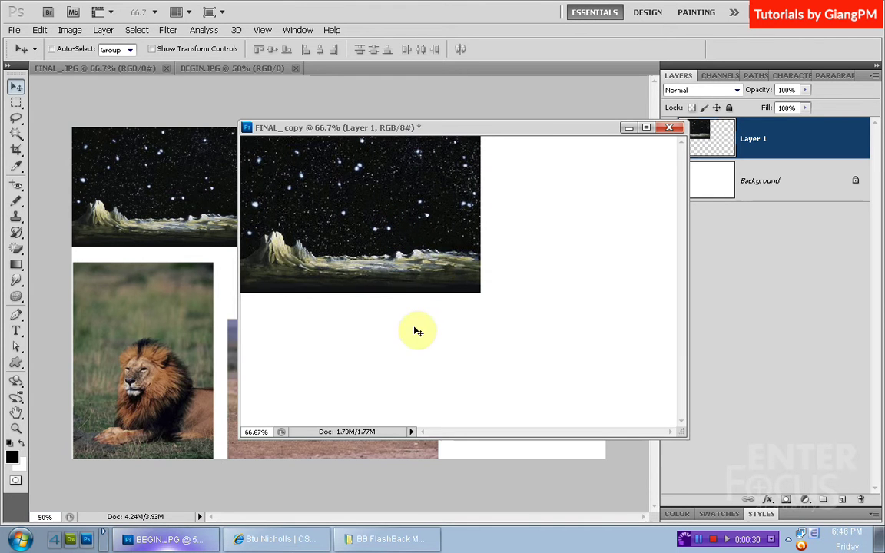
# Step: Free-transform the starfield to about 183% so it fills the whole canvas
pyautogui.hotkey('ctrl', 't')
pyautogui.moveTo(625, 404); pyautogui.dragTo(679, 446)
pyautogui.press('Return')
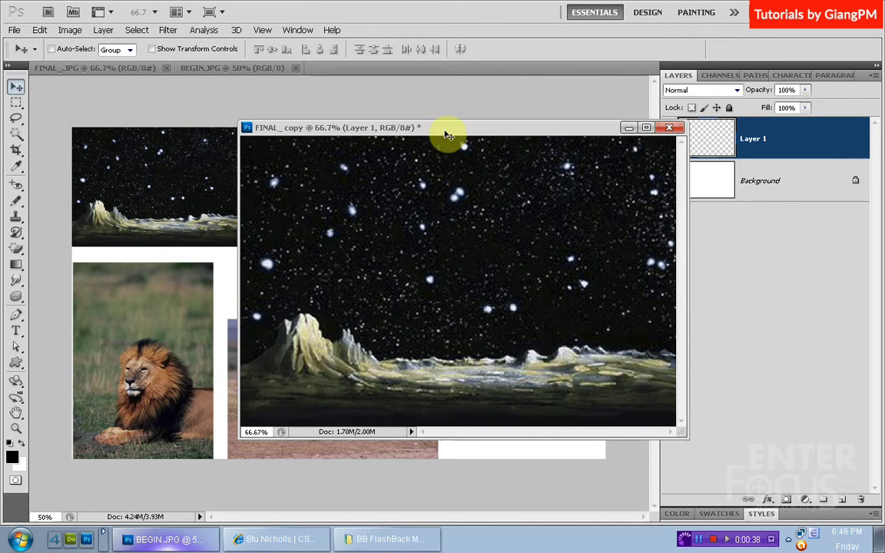
pyautogui.click(629, 127)
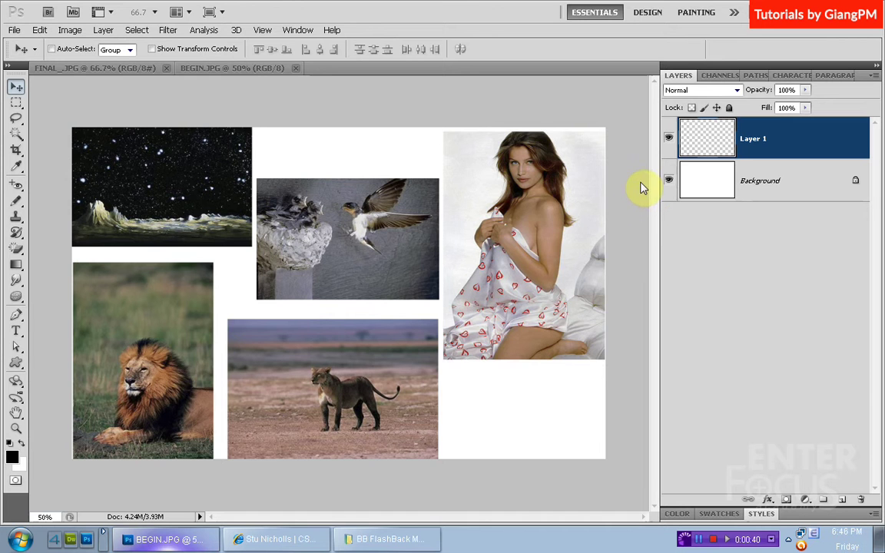
pyautogui.click(322, 399)
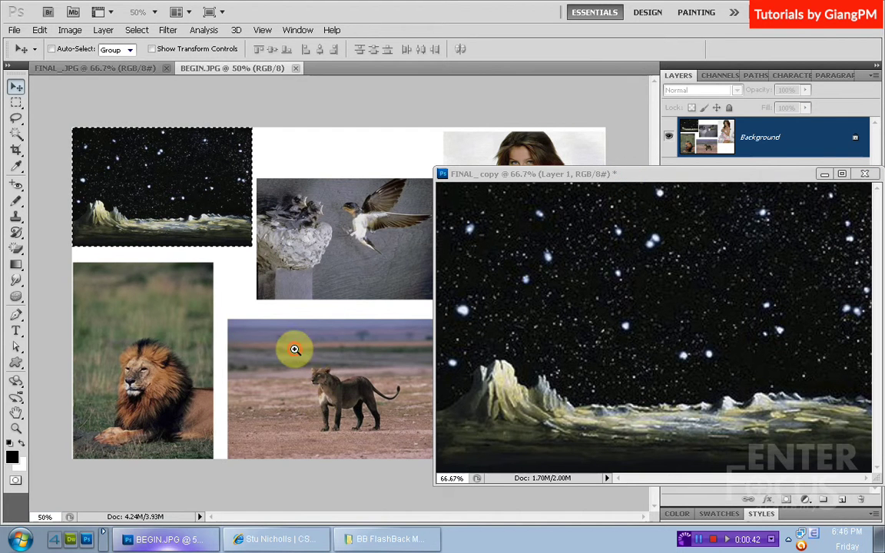
# Step: Select the Pen tool and zoom in on the lioness in BEGIN.JPG
pyautogui.scroll(5, 346, 419)
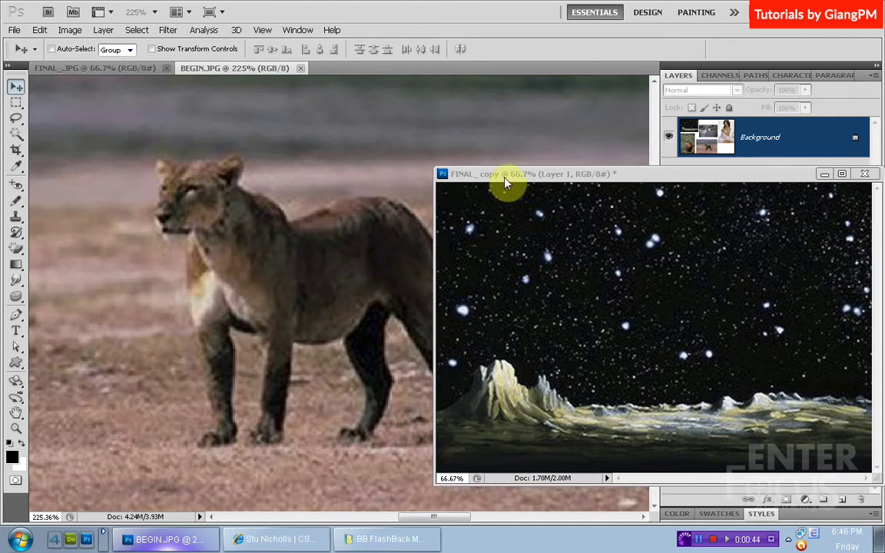
pyautogui.moveTo(504, 175); pyautogui.dragTo(613, 186)
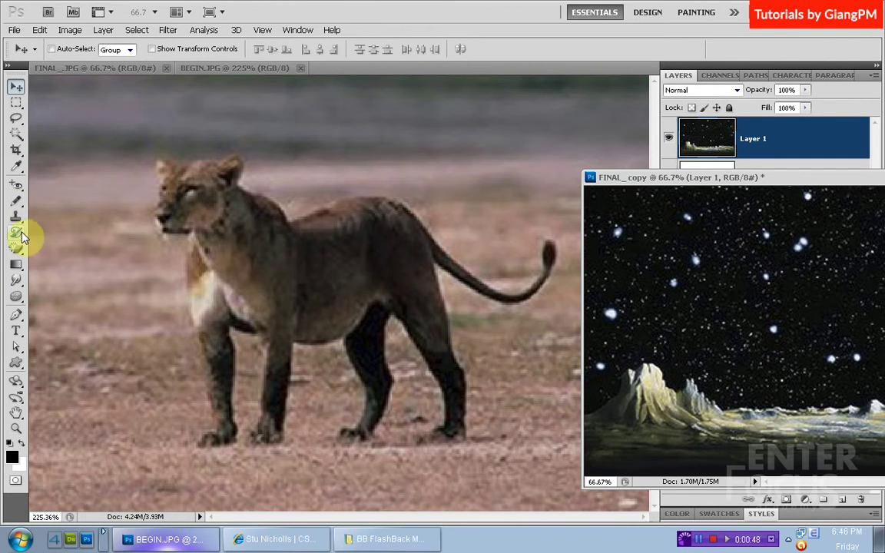
pyautogui.click(16, 315)
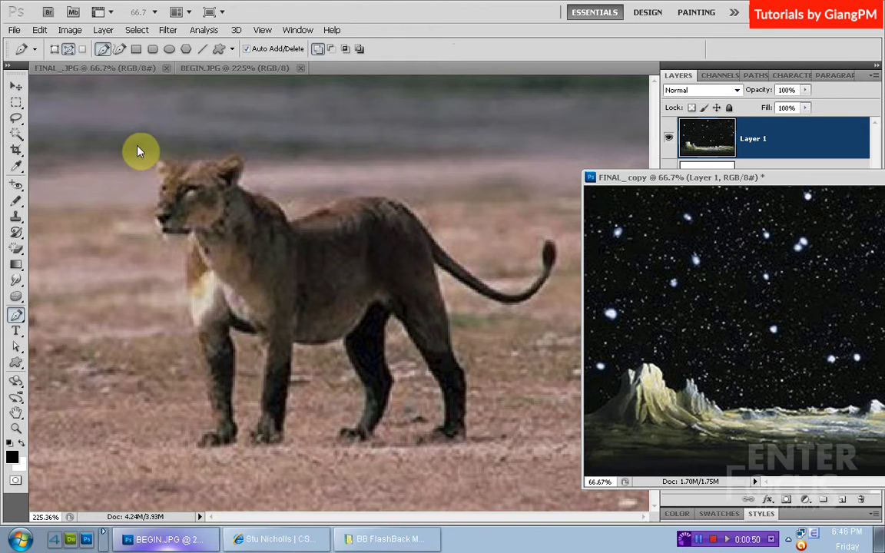
pyautogui.click(166, 156)
pyautogui.moveTo(134, 132); pyautogui.dragTo(569, 474)
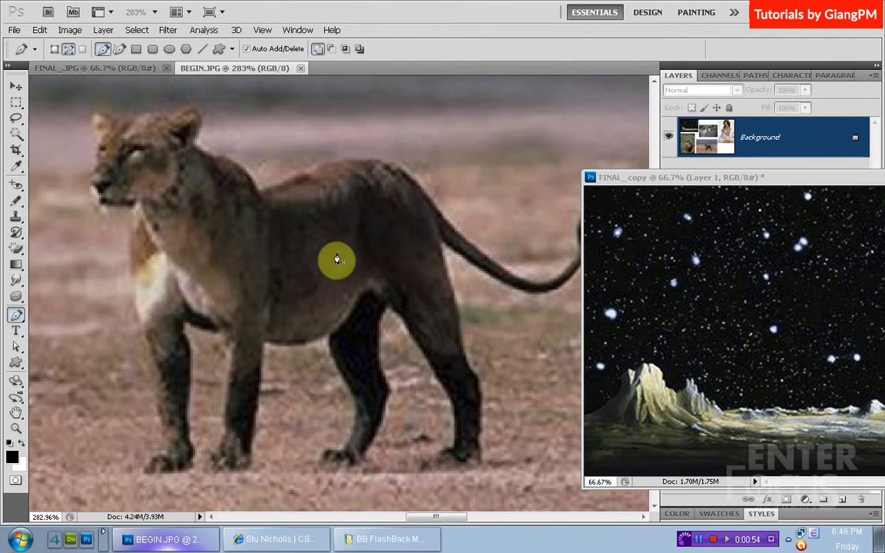
# Step: Start the path at the lioness's chin and trace down the chest around the first foreleg and paw
pyautogui.click(133, 209)
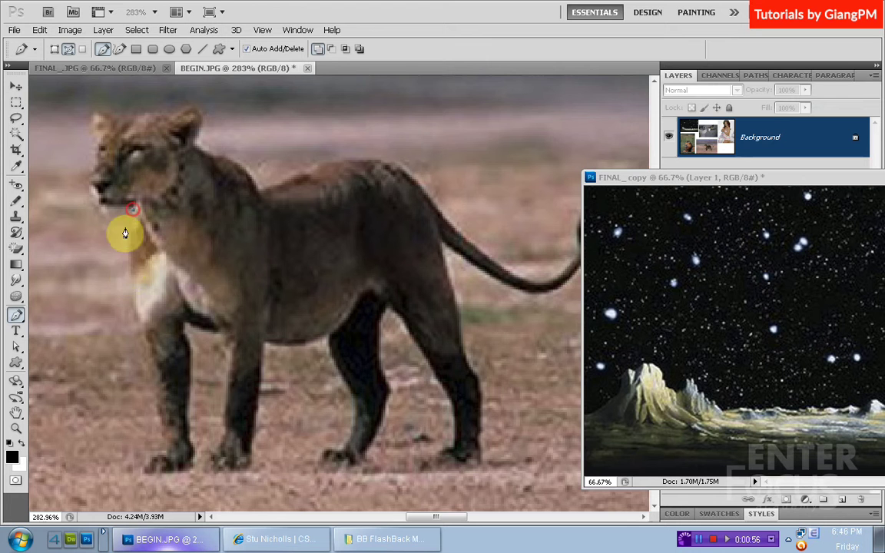
pyautogui.moveTo(130, 278); pyautogui.dragTo(135, 312)
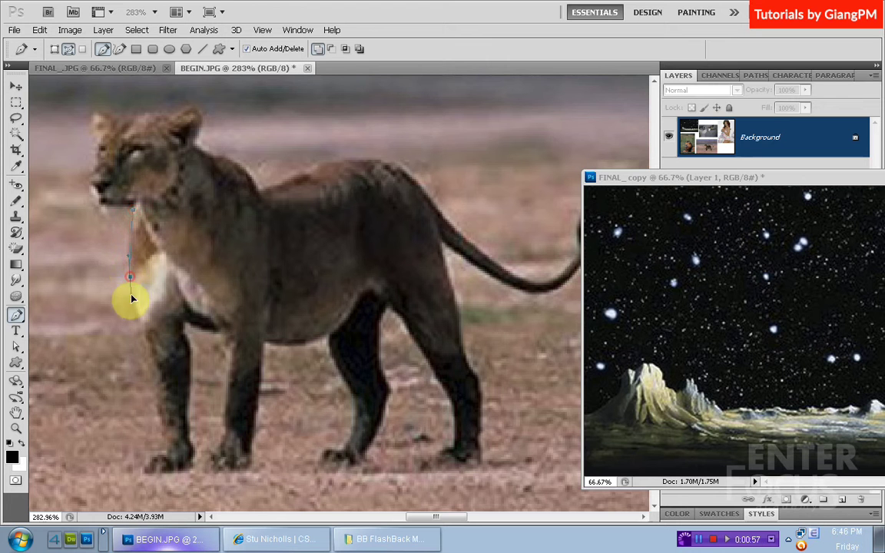
pyautogui.click(149, 356)
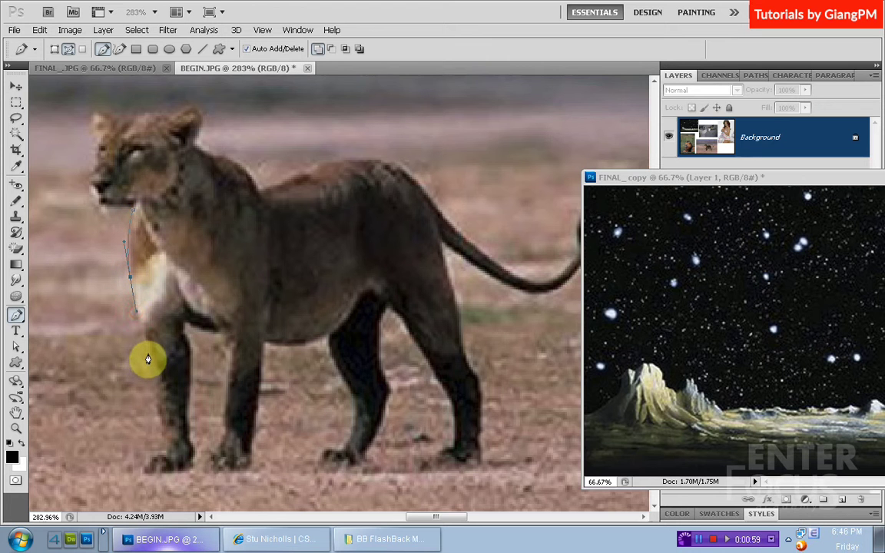
pyautogui.click(157, 419)
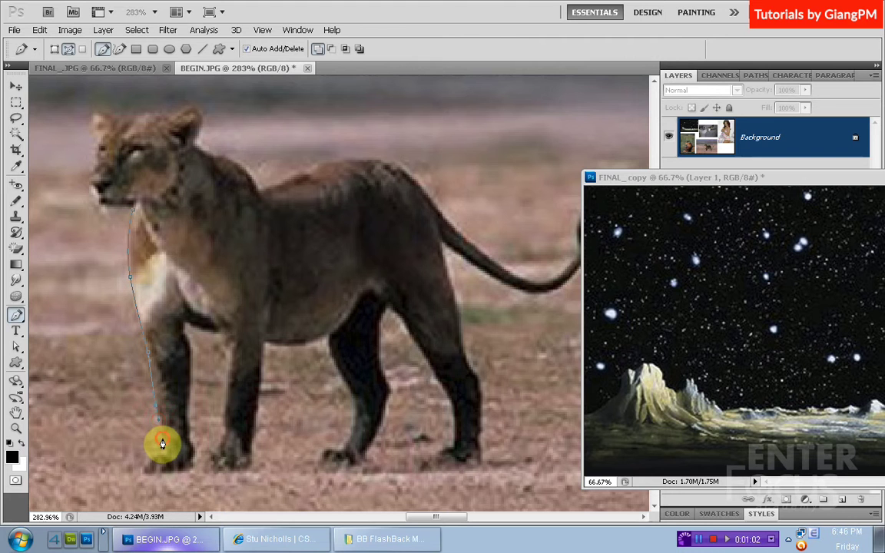
pyautogui.click(157, 455)
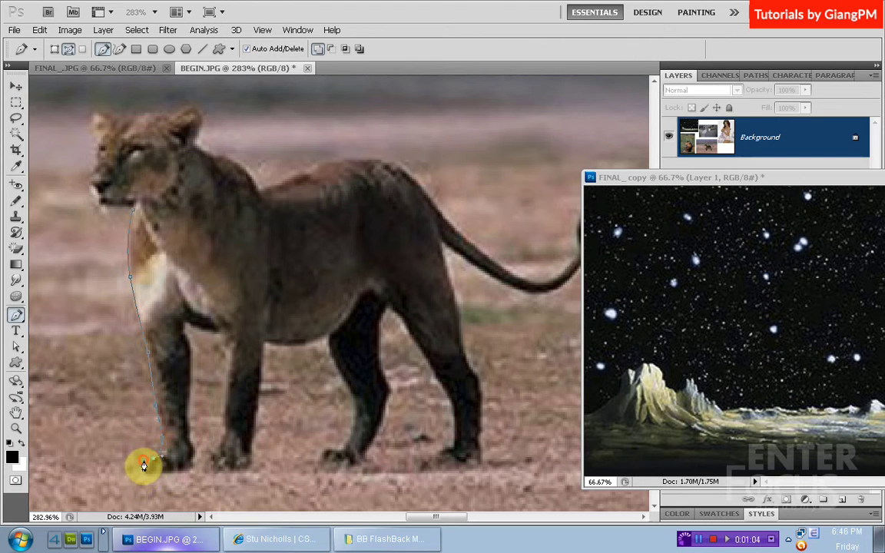
pyautogui.click(144, 466)
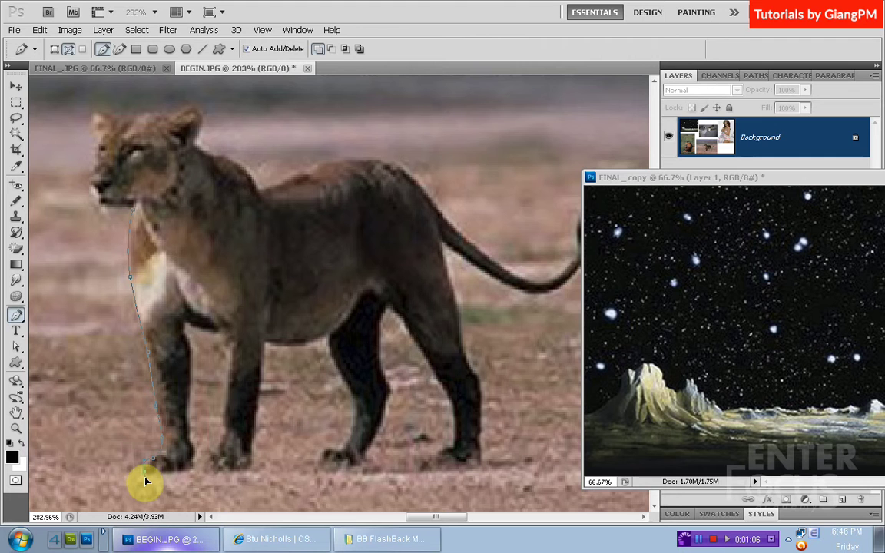
pyautogui.click(173, 477)
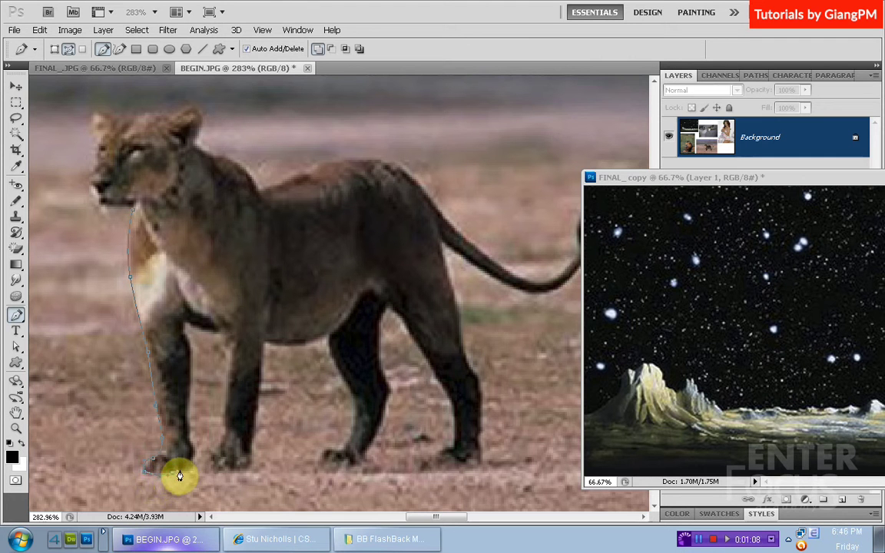
pyautogui.click(188, 447)
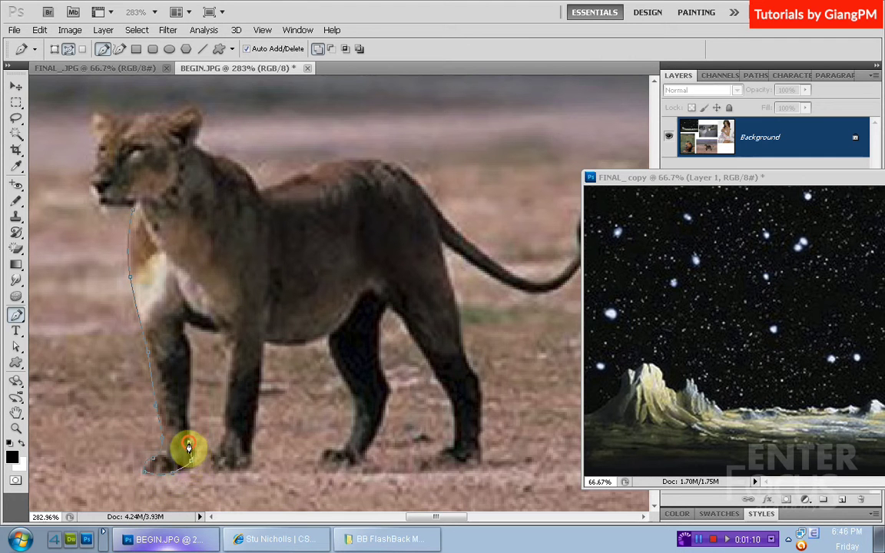
pyautogui.click(186, 406)
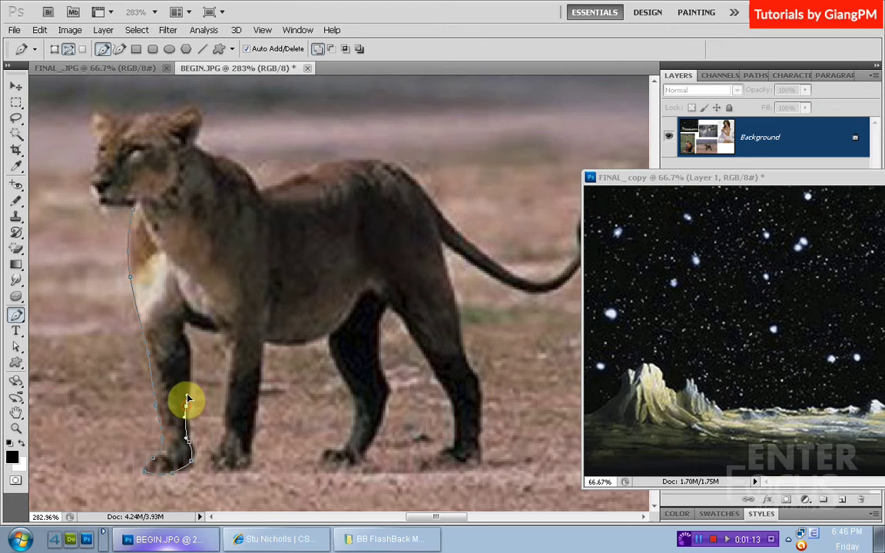
# Step: Continue the path under the chest and around the second foreleg and paw
pyautogui.click(187, 324)
pyautogui.click(222, 339)
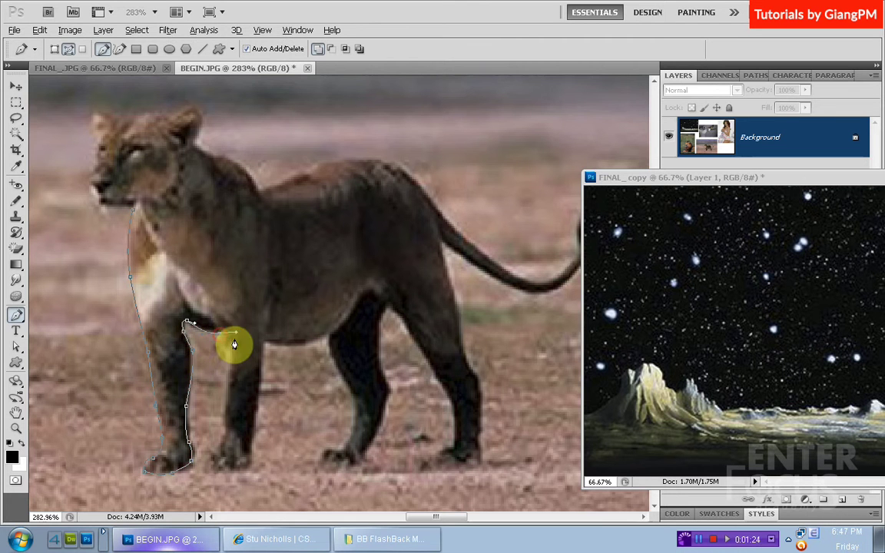
pyautogui.click(236, 336)
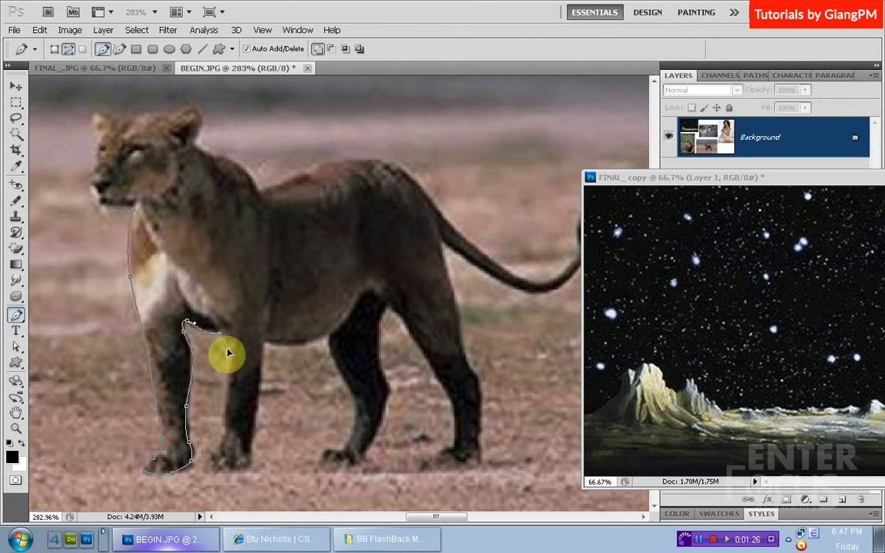
pyautogui.moveTo(230, 367); pyautogui.dragTo(228, 388)
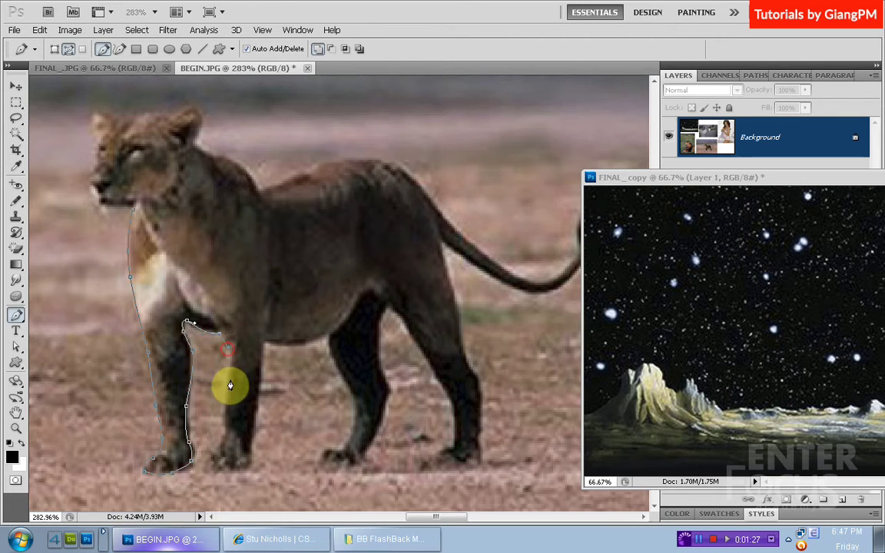
pyautogui.click(223, 436)
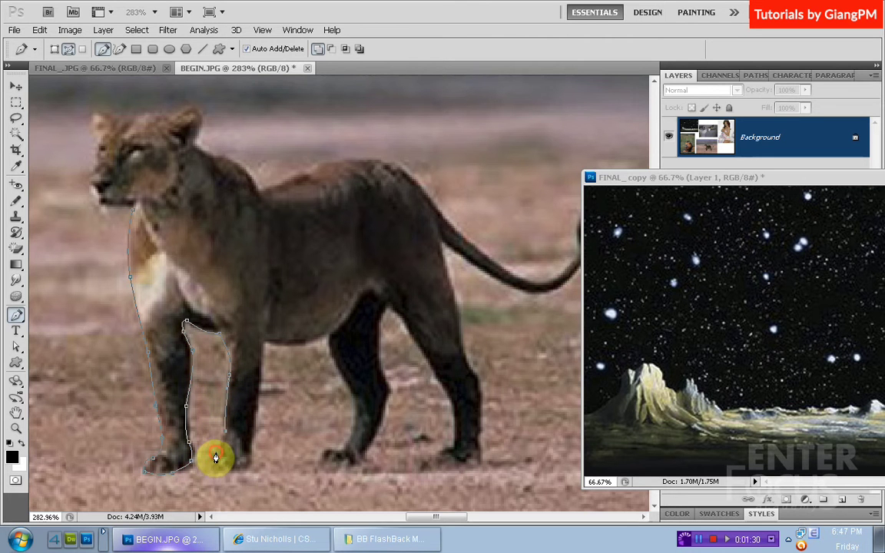
pyautogui.moveTo(216, 458); pyautogui.dragTo(204, 474)
pyautogui.click(254, 436)
pyautogui.click(262, 345)
# Step: Extend the path along the belly, around the front paw and up the leg
pyautogui.click(331, 339)
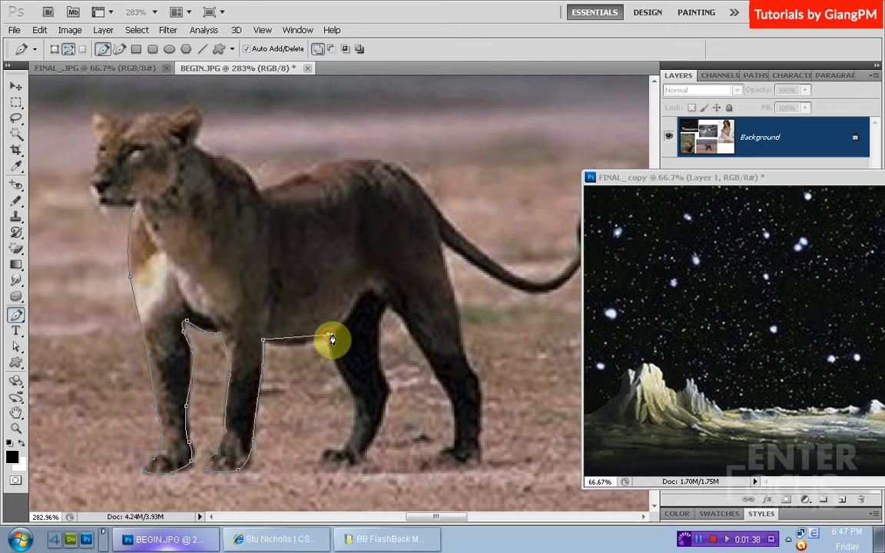
pyautogui.moveTo(332, 339); pyautogui.dragTo(365, 312)
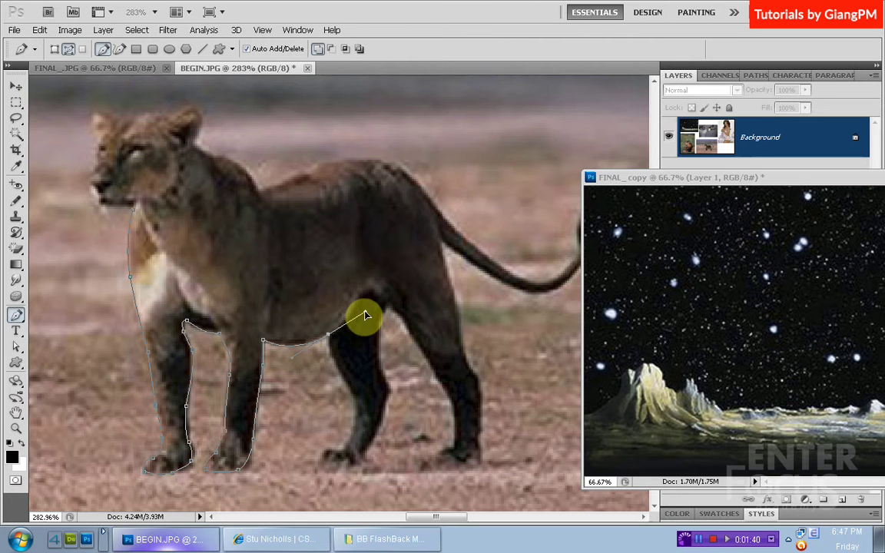
pyautogui.click(351, 386)
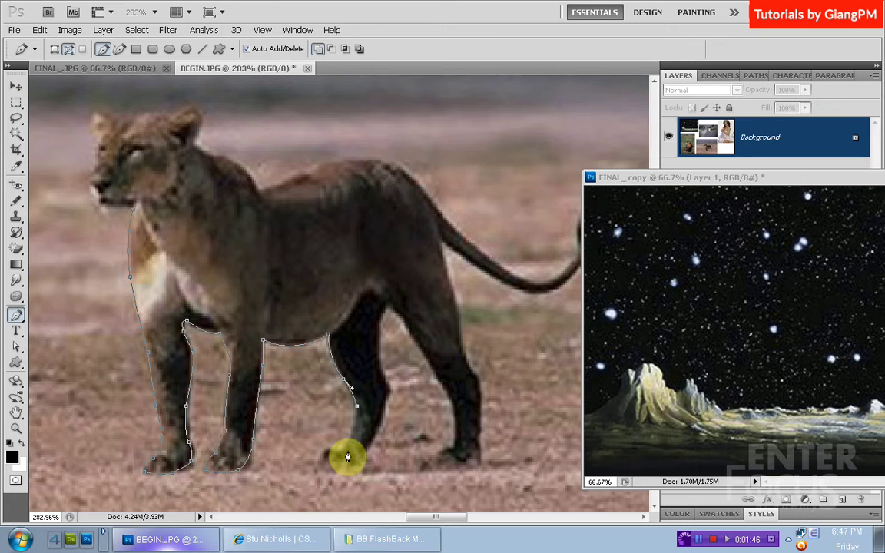
pyautogui.moveTo(351, 439); pyautogui.dragTo(333, 461)
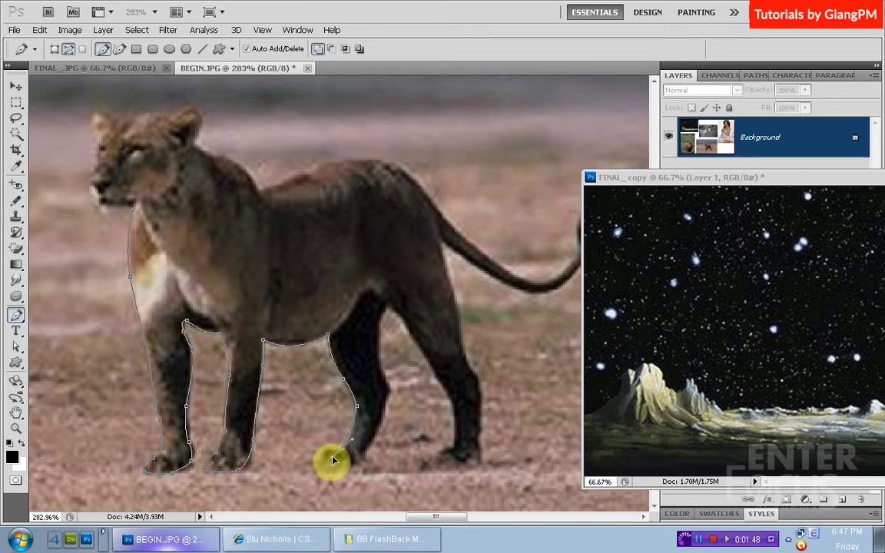
pyautogui.moveTo(333, 458)
pyautogui.mouseDown()
pyautogui.moveTo(325, 459)
pyautogui.moveTo(335, 473)
pyautogui.mouseUp()
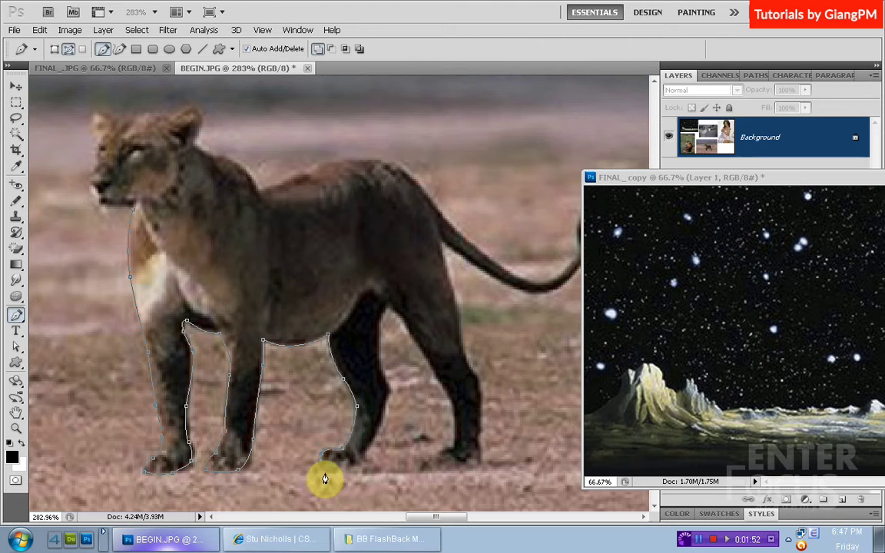
pyautogui.click(371, 441)
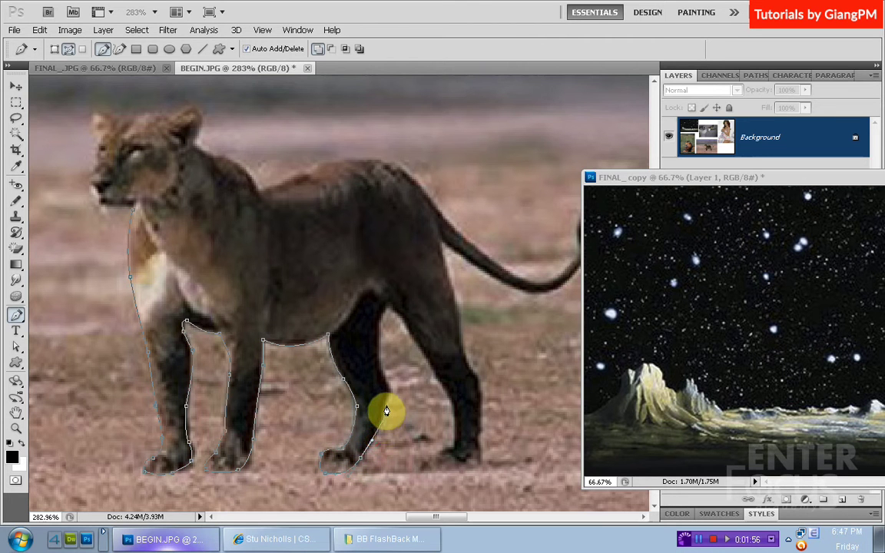
pyautogui.moveTo(386, 421); pyautogui.dragTo(395, 394)
pyautogui.moveTo(377, 343); pyautogui.dragTo(384, 323)
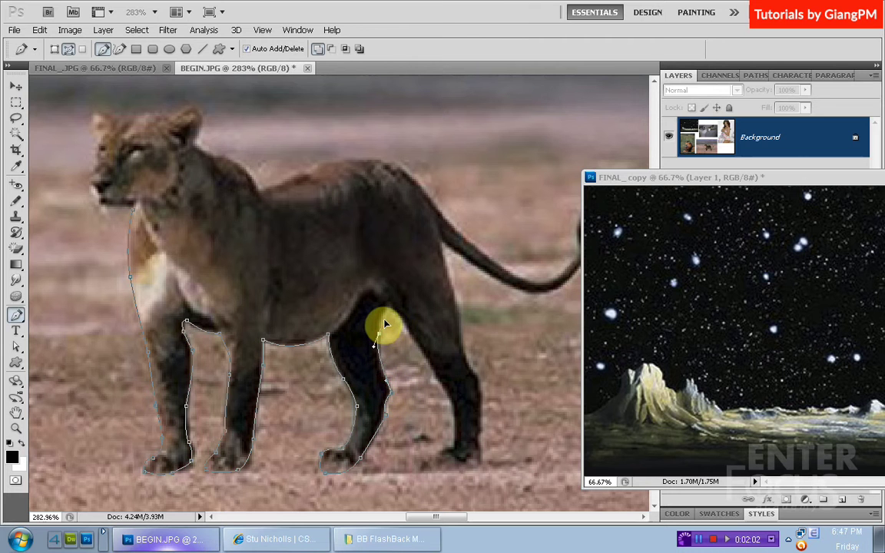
pyautogui.click(388, 317)
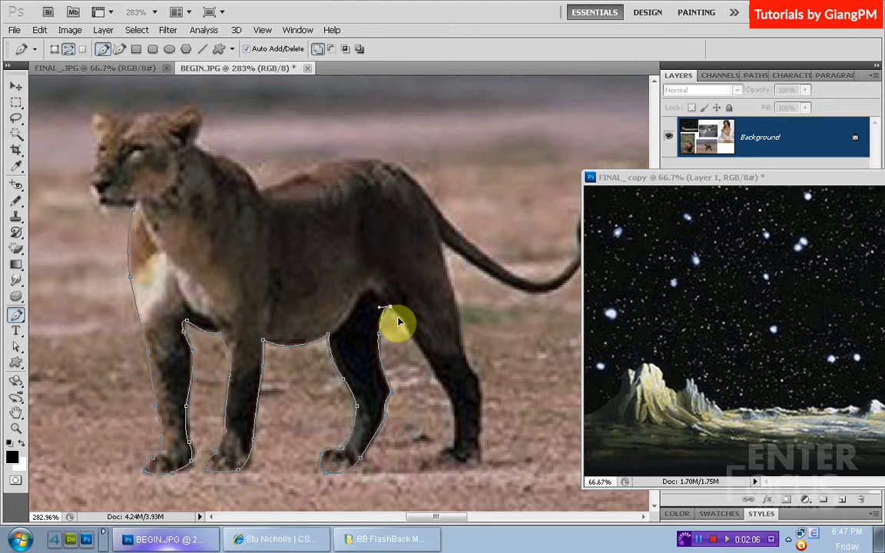
# Step: Trace the path down the hind leg, around the hind paw and up its back edge
pyautogui.click(398, 317)
pyautogui.moveTo(426, 359); pyautogui.dragTo(442, 375)
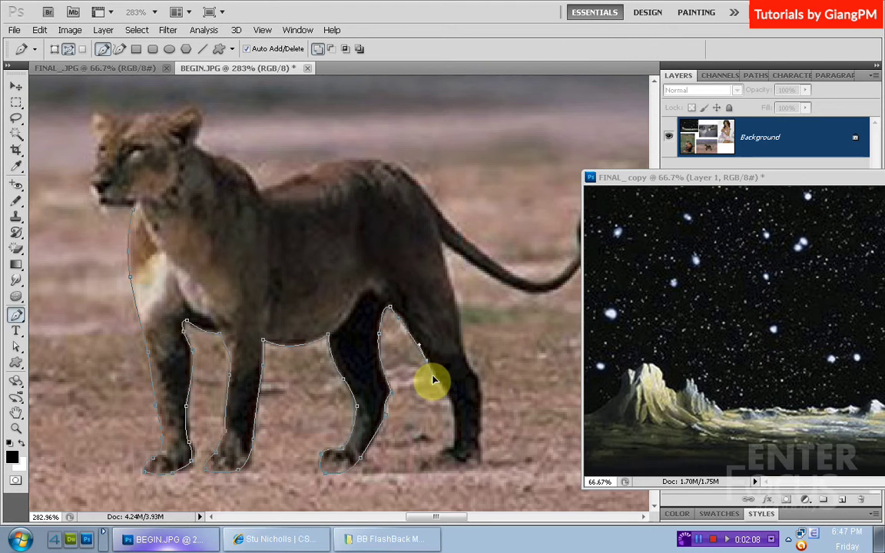
pyautogui.click(451, 395)
pyautogui.click(456, 434)
pyautogui.moveTo(457, 437); pyautogui.dragTo(385, 371)
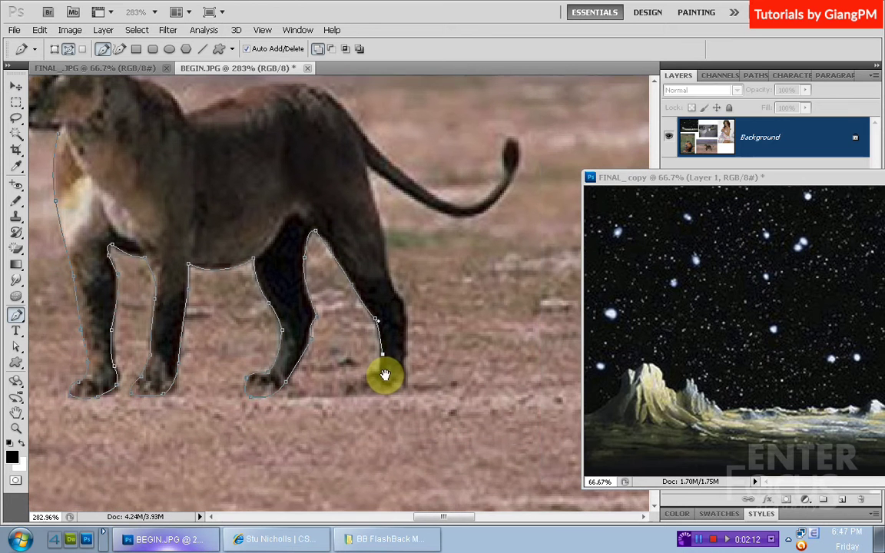
pyautogui.click(378, 374)
pyautogui.click(357, 386)
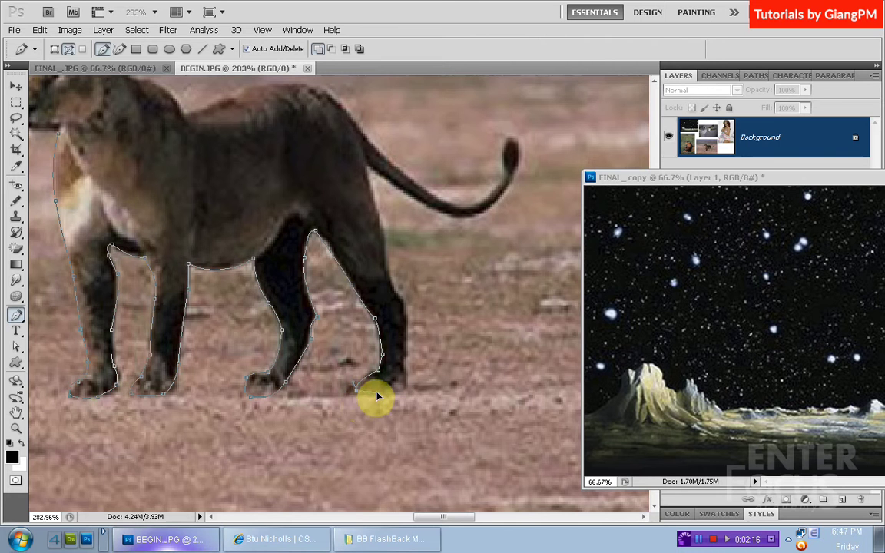
pyautogui.moveTo(372, 395); pyautogui.dragTo(409, 394)
pyautogui.click(407, 392)
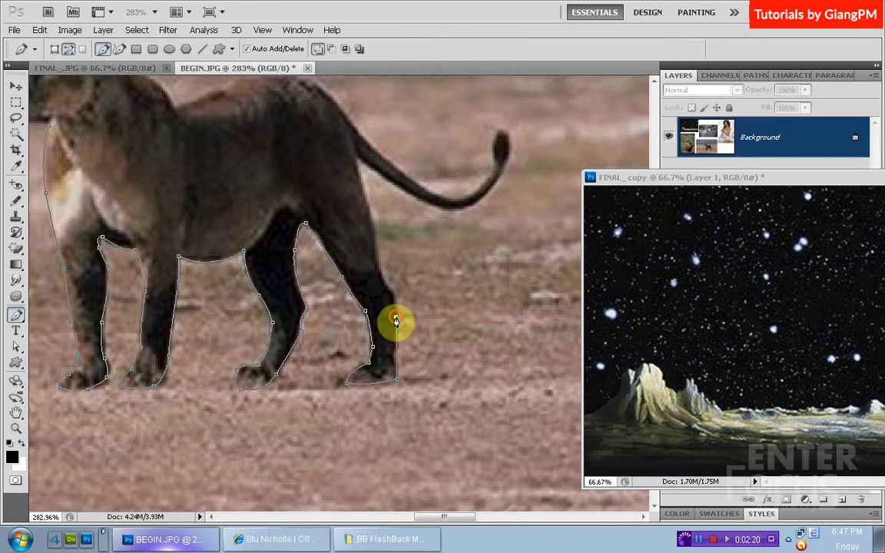
pyautogui.moveTo(396, 321); pyautogui.dragTo(382, 282)
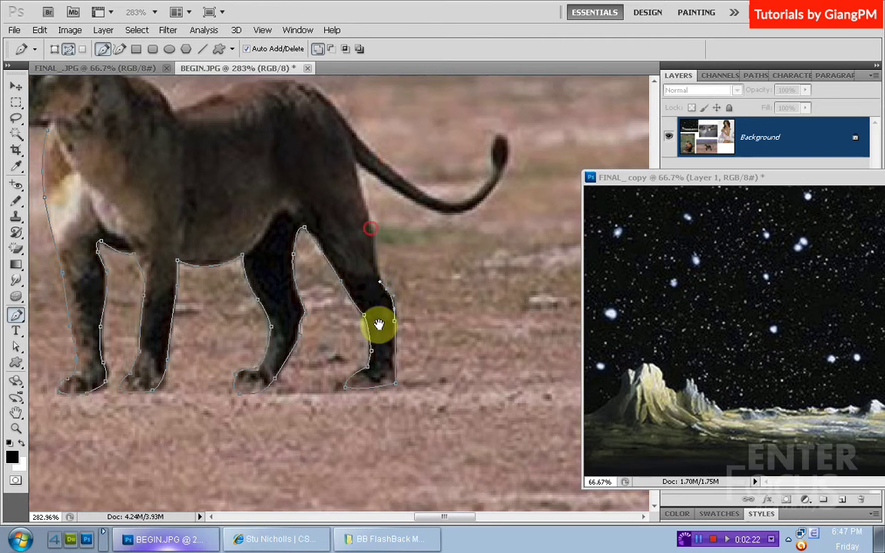
# Step: Trace the path around the lioness's tail, out to the tip and back to its base
pyautogui.scroll(3, 377, 307)
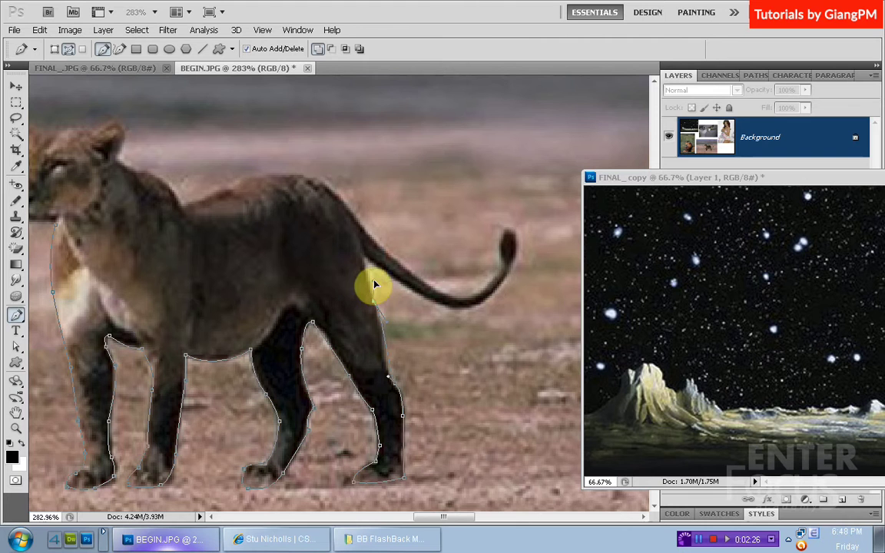
pyautogui.click(362, 257)
pyautogui.moveTo(395, 278); pyautogui.dragTo(450, 322)
pyautogui.click(461, 314)
pyautogui.moveTo(482, 297)
pyautogui.mouseDown()
pyautogui.moveTo(391, 375)
pyautogui.moveTo(433, 341)
pyautogui.mouseUp()
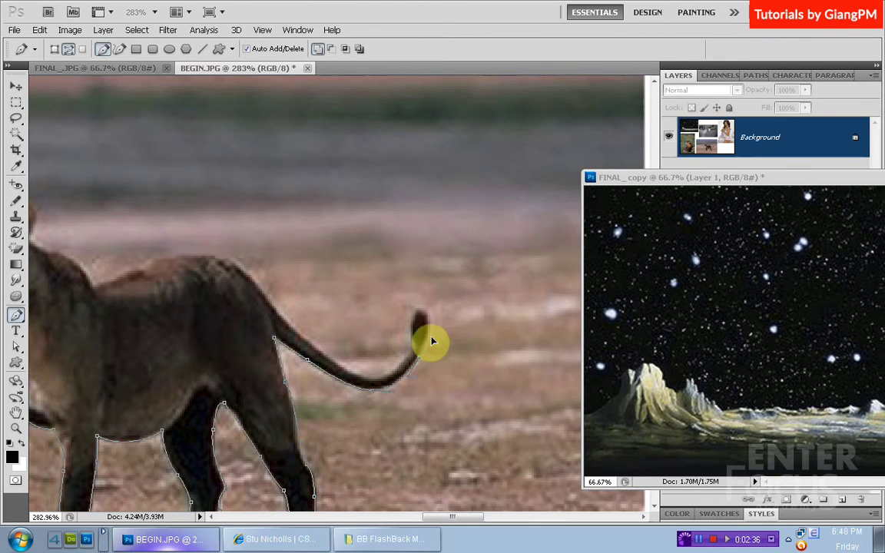
pyautogui.moveTo(419, 311); pyautogui.dragTo(409, 313)
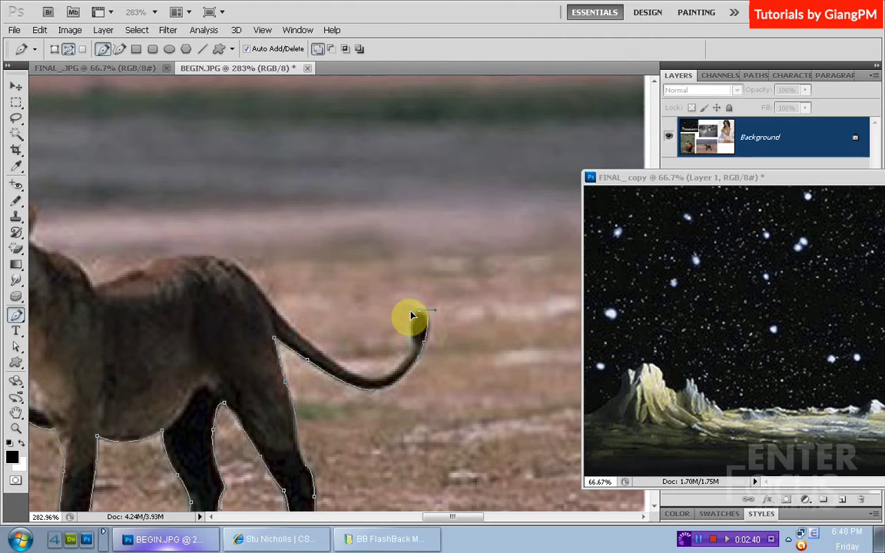
pyautogui.click(411, 312)
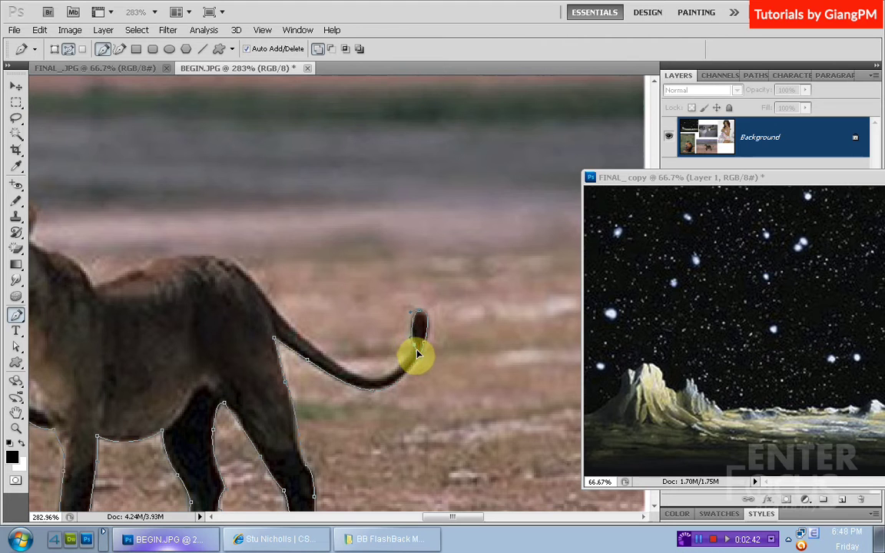
pyautogui.moveTo(385, 375); pyautogui.dragTo(377, 387)
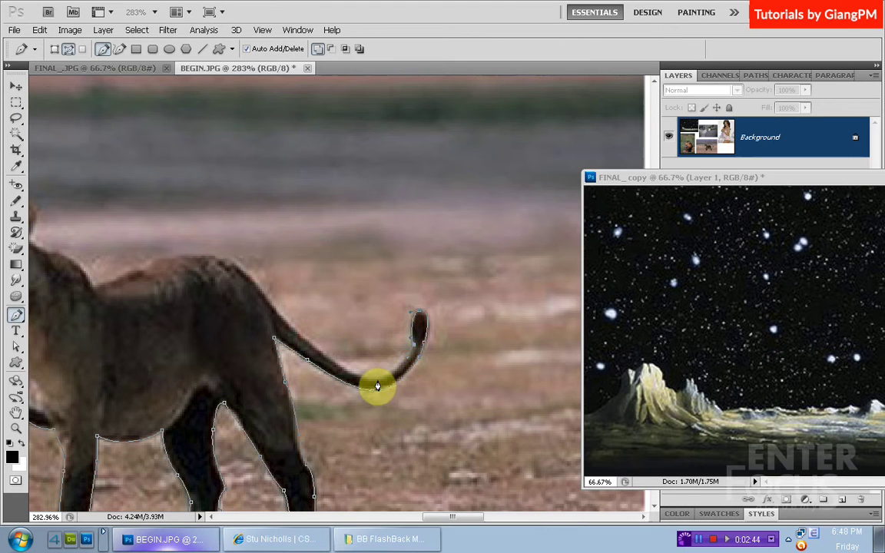
pyautogui.moveTo(309, 359); pyautogui.dragTo(271, 307)
pyautogui.click(317, 351)
# Step: Run the path along her back and neck to the chest and close it at the first anchor
pyautogui.click(185, 258)
pyautogui.moveTo(186, 258); pyautogui.dragTo(361, 344)
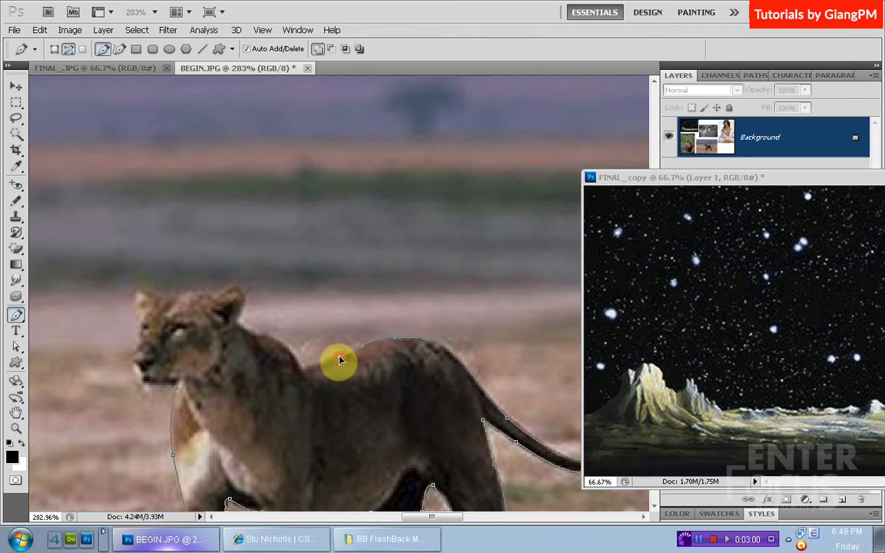
pyautogui.moveTo(338, 356)
pyautogui.mouseDown()
pyautogui.moveTo(300, 370)
pyautogui.moveTo(265, 343)
pyautogui.moveTo(225, 335)
pyautogui.moveTo(233, 330)
pyautogui.mouseUp()
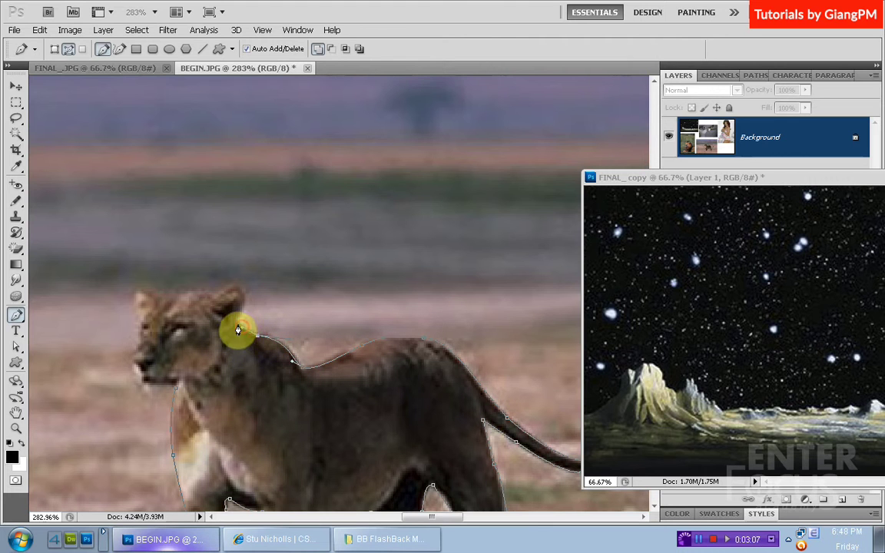
pyautogui.click(130, 69)
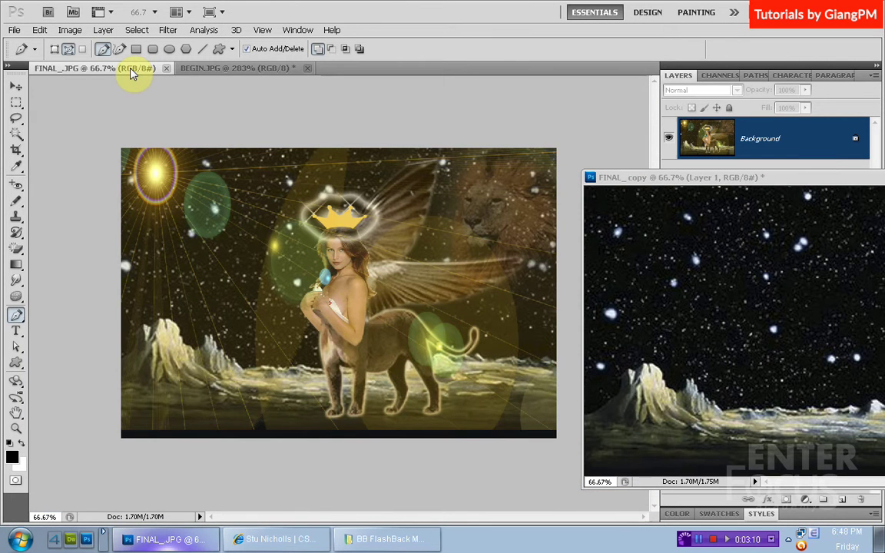
pyautogui.click(228, 69)
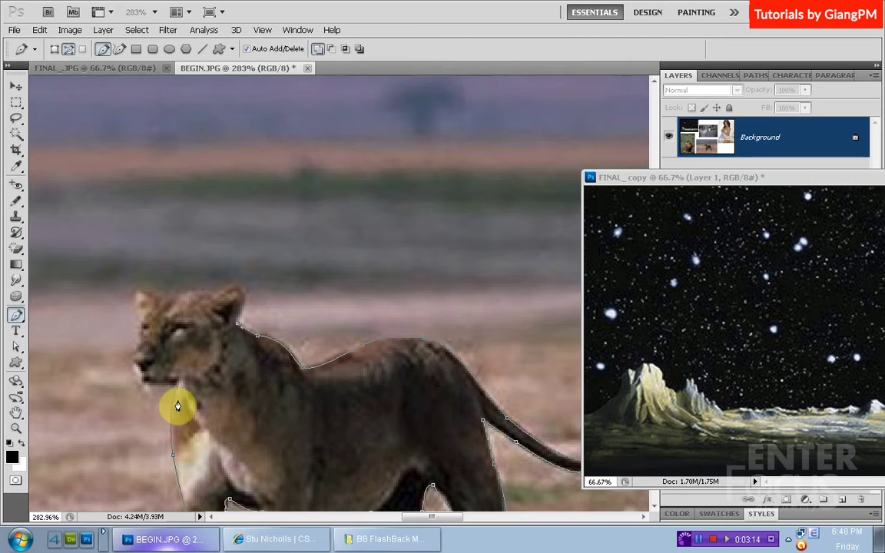
pyautogui.moveTo(177, 387); pyautogui.dragTo(170, 418)
pyautogui.keyDown('ctrl'); pyautogui.click(173, 415); pyautogui.keyUp('ctrl')
# Step: Load the lioness path as a selection and drag it onto the right of the starry landscape as Layer 2
pyautogui.hotkey('ctrl', 'Return')
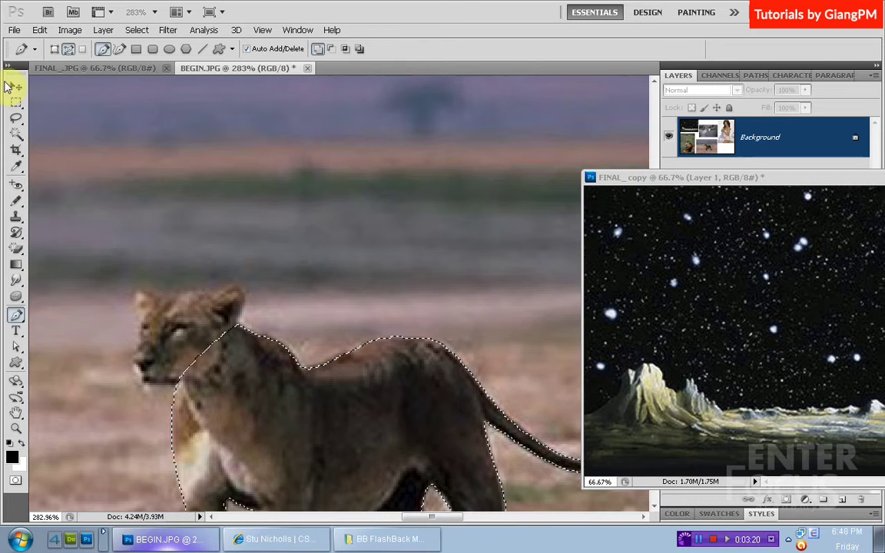
pyautogui.click(12, 85)
pyautogui.moveTo(383, 457); pyautogui.dragTo(726, 387)
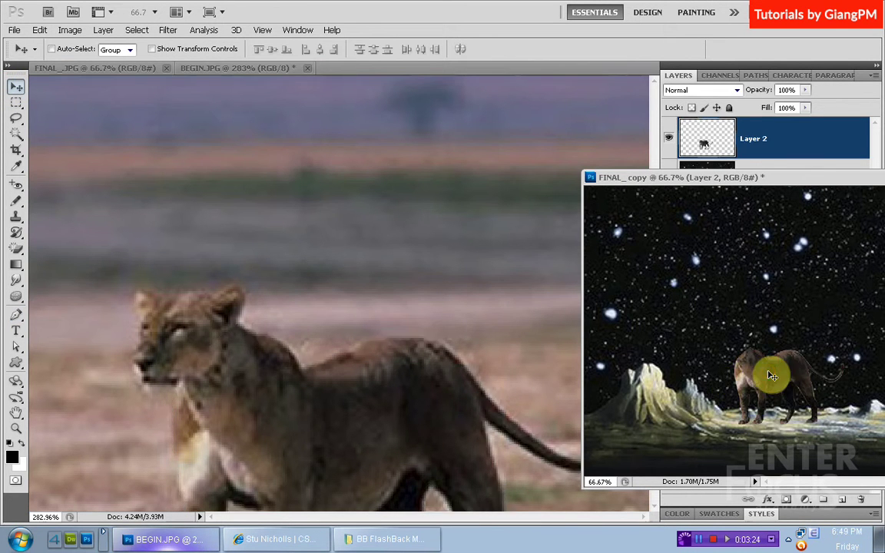
pyautogui.moveTo(772, 381); pyautogui.dragTo(792, 391)
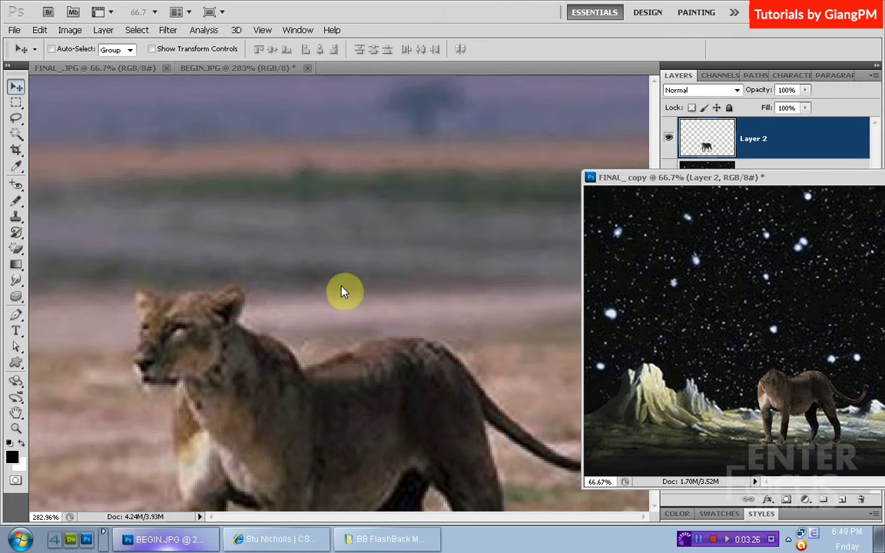
# Step: Look over the full source collage for the woman's photo, then view the finished FINAL_.JPG for reference
pyautogui.click(446, 365)
pyautogui.moveTo(447, 365); pyautogui.dragTo(275, 338)
pyautogui.moveTo(351, 315); pyautogui.dragTo(306, 304)
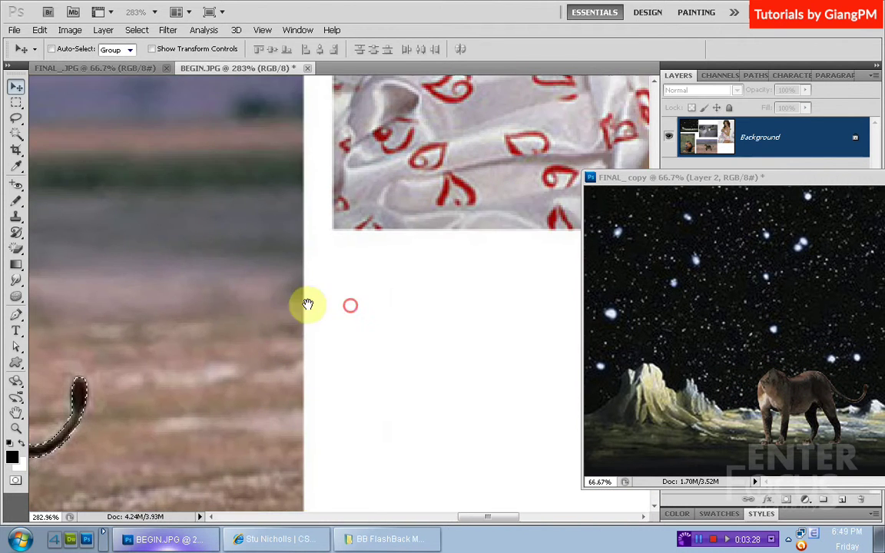
pyautogui.moveTo(329, 270); pyautogui.dragTo(274, 389)
pyautogui.moveTo(308, 350); pyautogui.dragTo(316, 334)
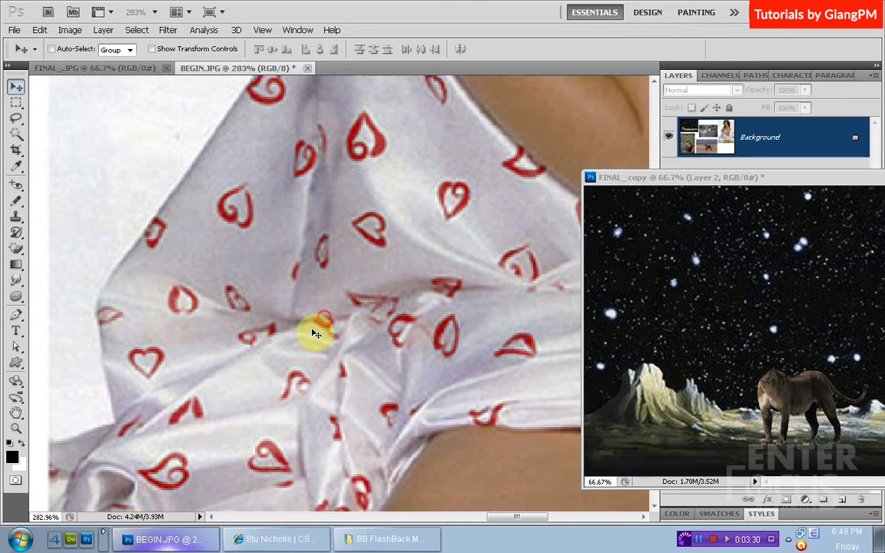
pyautogui.hotkey('ctrl', '0')
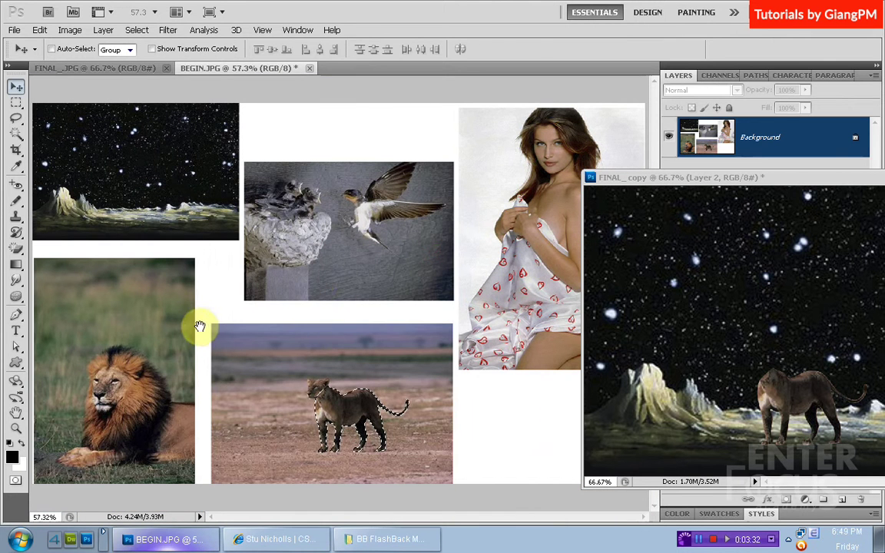
pyautogui.moveTo(628, 182)
pyautogui.mouseDown()
pyautogui.moveTo(105, 235)
pyautogui.moveTo(56, 202)
pyautogui.moveTo(223, 217)
pyautogui.mouseUp()
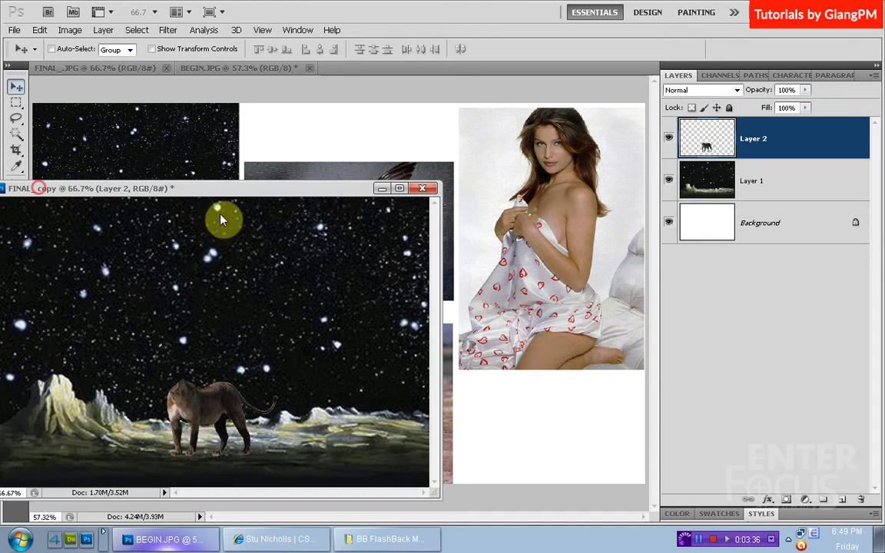
pyautogui.click(490, 117)
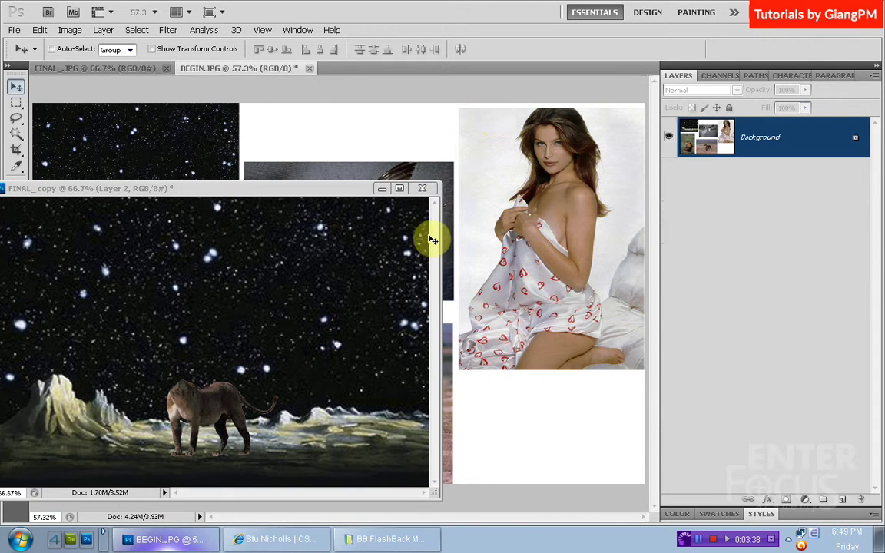
pyautogui.click(123, 70)
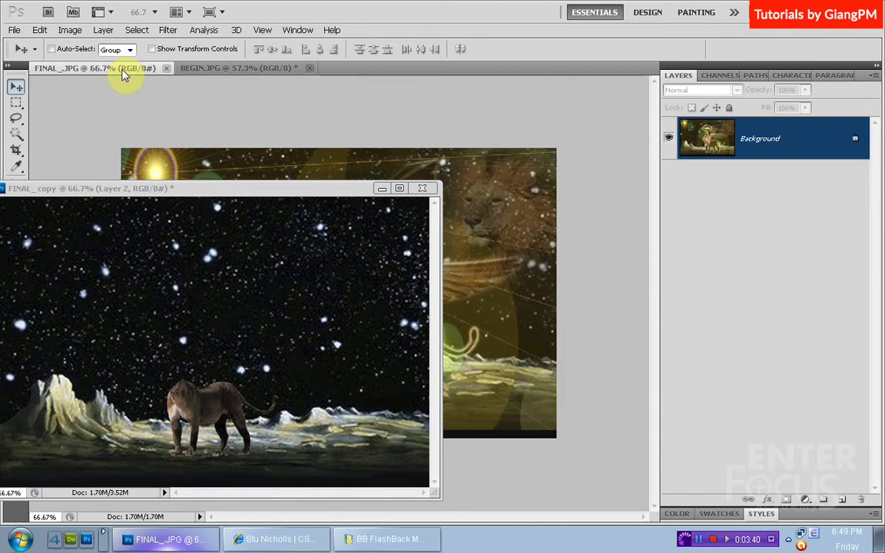
# Step: Bring BEGIN.JPG to the front, select the Pen tool and zoom in on the woman's photo
pyautogui.moveTo(258, 191); pyautogui.dragTo(215, 413)
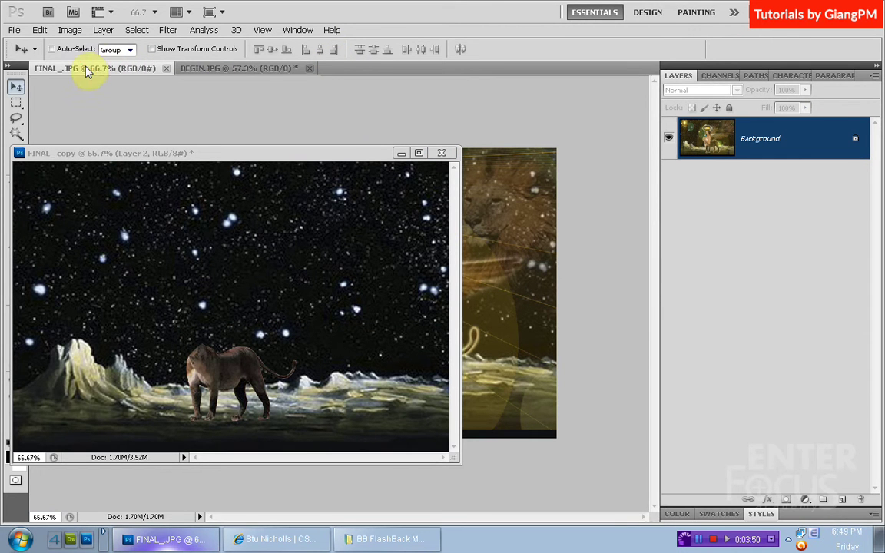
pyautogui.click(234, 69)
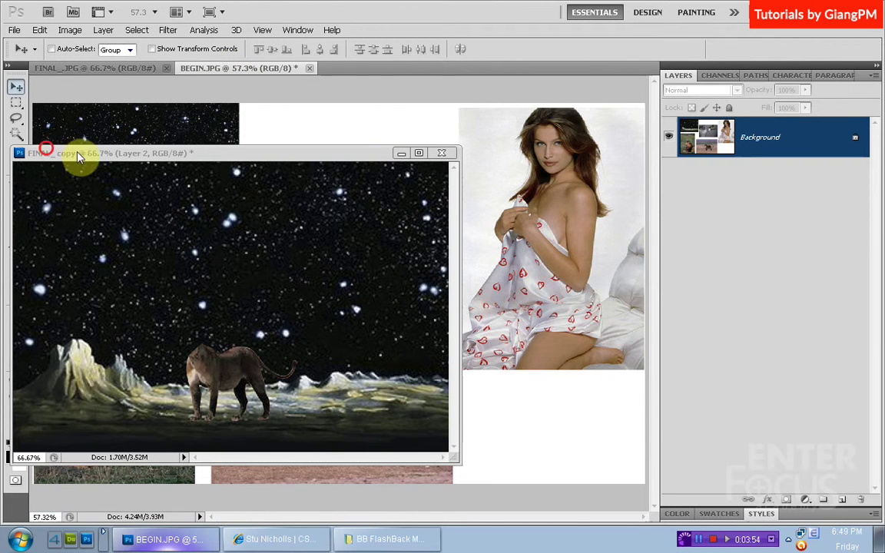
pyautogui.moveTo(62, 158); pyautogui.dragTo(95, 161)
pyautogui.click(17, 316)
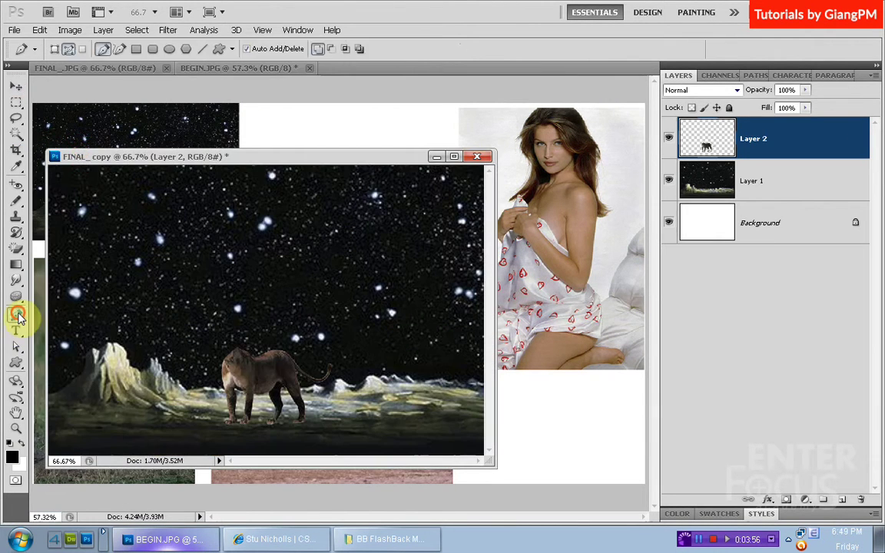
pyautogui.moveTo(358, 170); pyautogui.dragTo(325, 184)
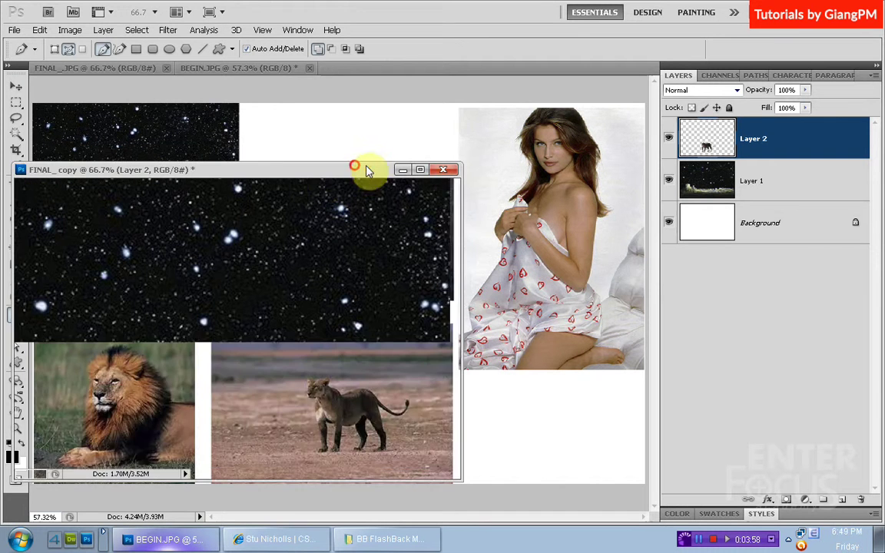
pyautogui.click(478, 126)
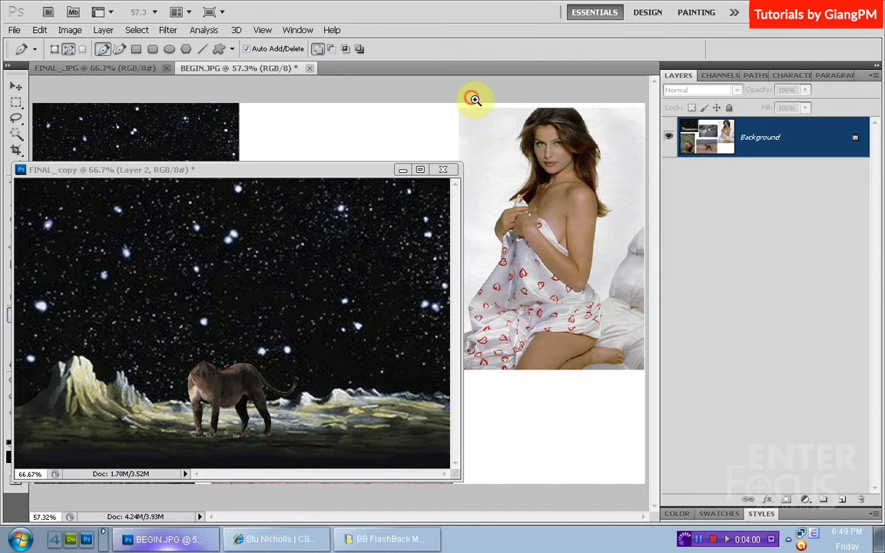
pyautogui.moveTo(474, 95); pyautogui.dragTo(626, 300)
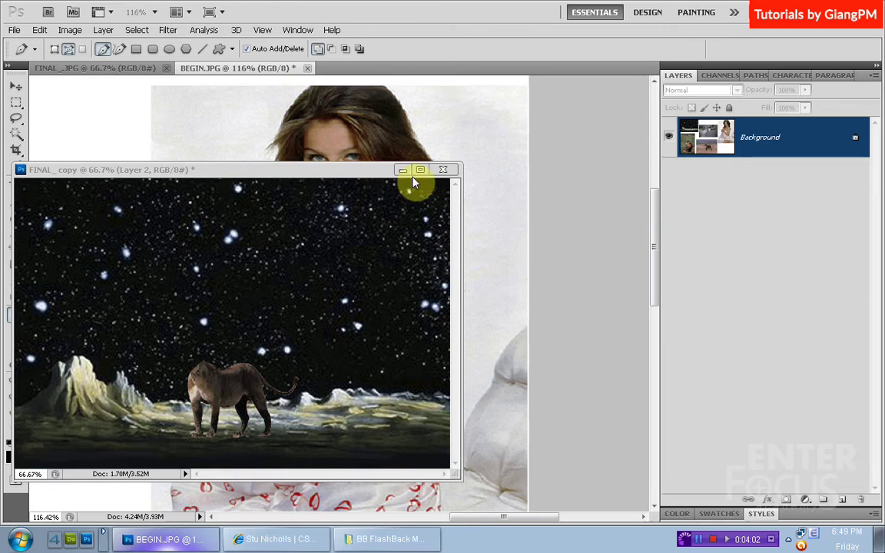
# Step: Start the woman's outline at her hand and trace up and over the top of her hair
pyautogui.click(402, 171)
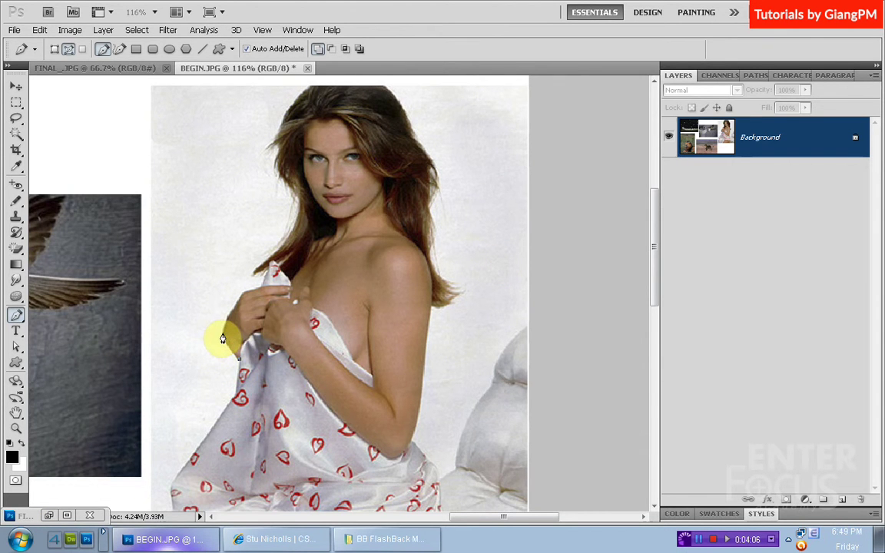
pyautogui.moveTo(223, 326)
pyautogui.mouseDown()
pyautogui.moveTo(242, 299)
pyautogui.moveTo(268, 288)
pyautogui.mouseUp()
pyautogui.click(266, 278)
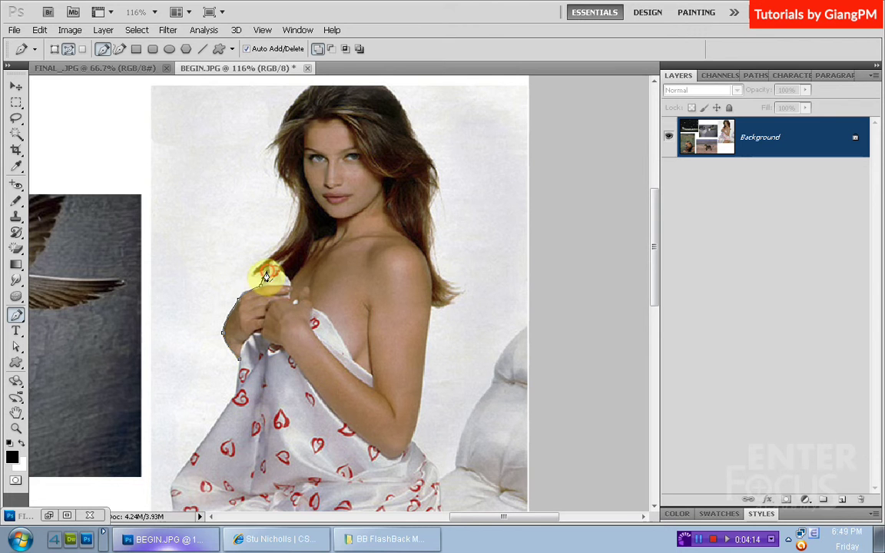
pyautogui.moveTo(252, 275); pyautogui.dragTo(268, 263)
pyautogui.scroll(3, 296, 223)
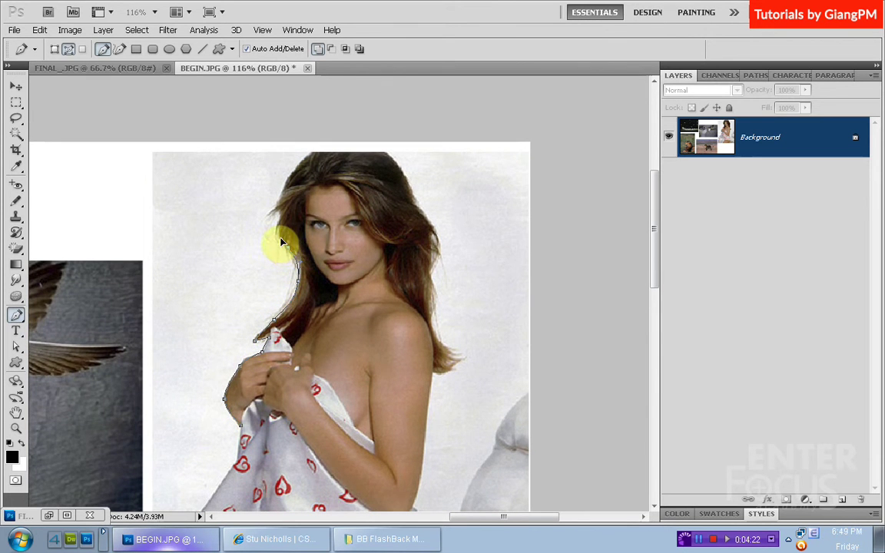
pyautogui.moveTo(281, 243); pyautogui.dragTo(275, 222)
pyautogui.scroll(2, 298, 211)
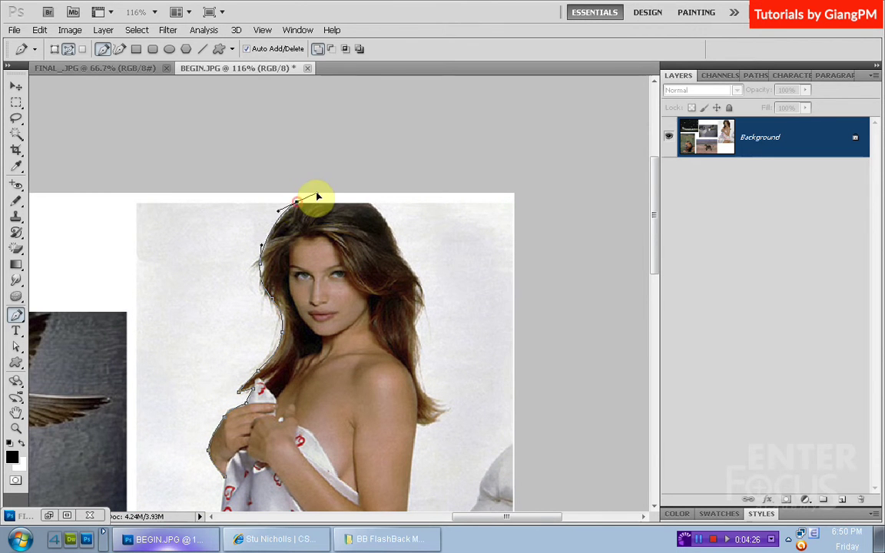
pyautogui.moveTo(319, 197); pyautogui.dragTo(313, 191)
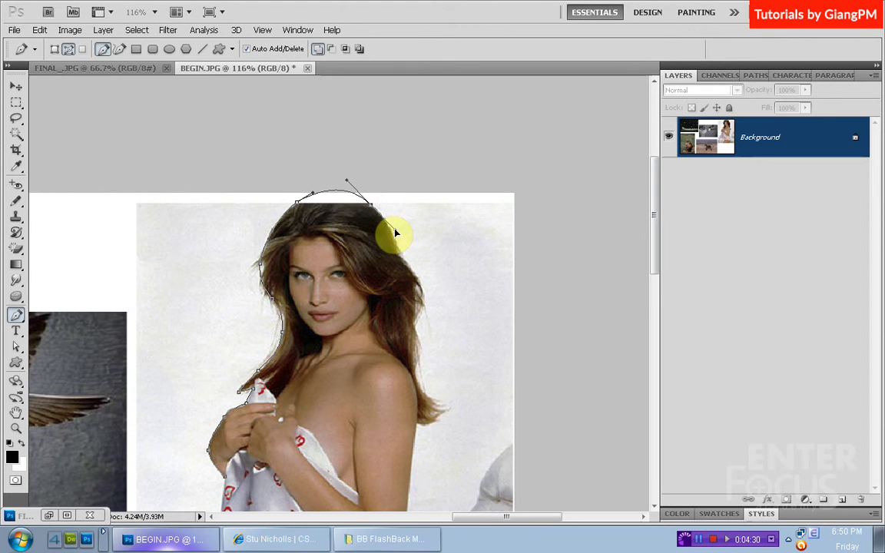
pyautogui.moveTo(396, 233)
pyautogui.mouseDown()
pyautogui.moveTo(390, 246)
pyautogui.moveTo(428, 303)
pyautogui.mouseUp()
# Step: Trace down the right side of her hair and along her arm, then load the path as a selection
pyautogui.click(422, 313)
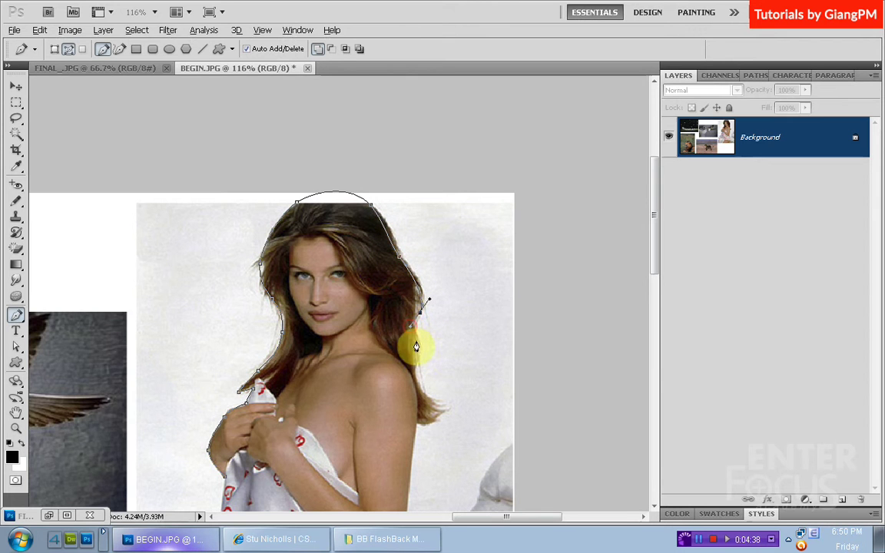
pyautogui.moveTo(419, 343); pyautogui.dragTo(421, 351)
pyautogui.moveTo(439, 412)
pyautogui.mouseDown()
pyautogui.moveTo(468, 330)
pyautogui.moveTo(484, 326)
pyautogui.moveTo(452, 345)
pyautogui.moveTo(396, 285)
pyautogui.moveTo(421, 329)
pyautogui.mouseUp()
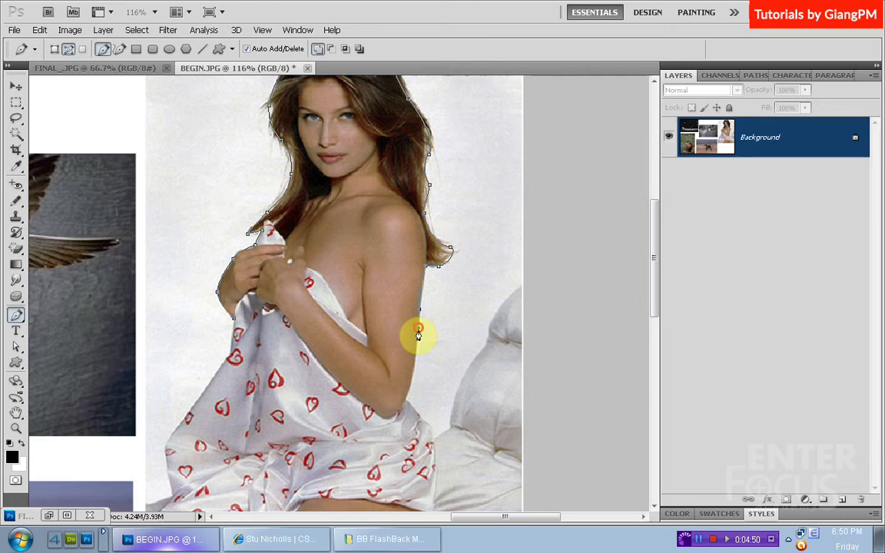
pyautogui.moveTo(401, 405); pyautogui.dragTo(400, 410)
pyautogui.moveTo(384, 423); pyautogui.dragTo(369, 414)
pyautogui.scroll(2, 338, 381)
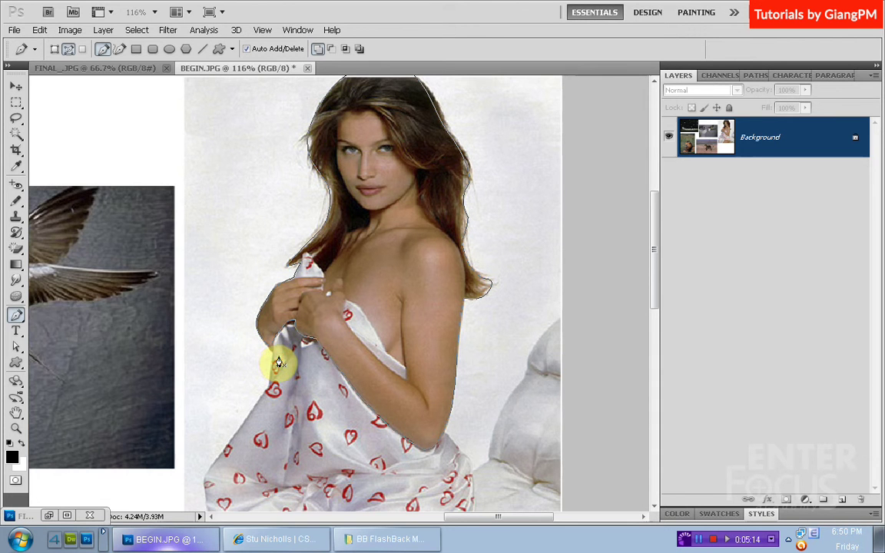
pyautogui.hotkey('ctrl', 'Return')
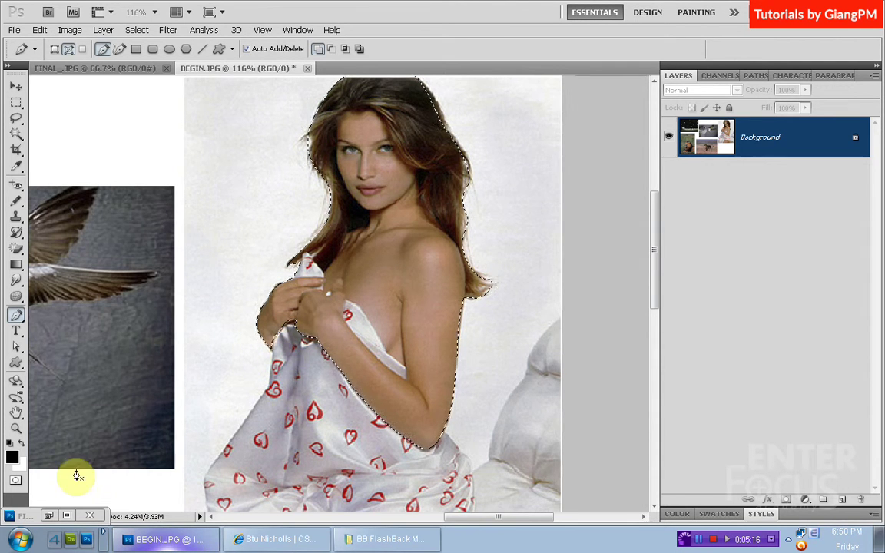
# Step: Drag the cut-out woman into FINAL_ copy as Layer 3 above the lioness, then uncover the bird photo
pyautogui.click(68, 515)
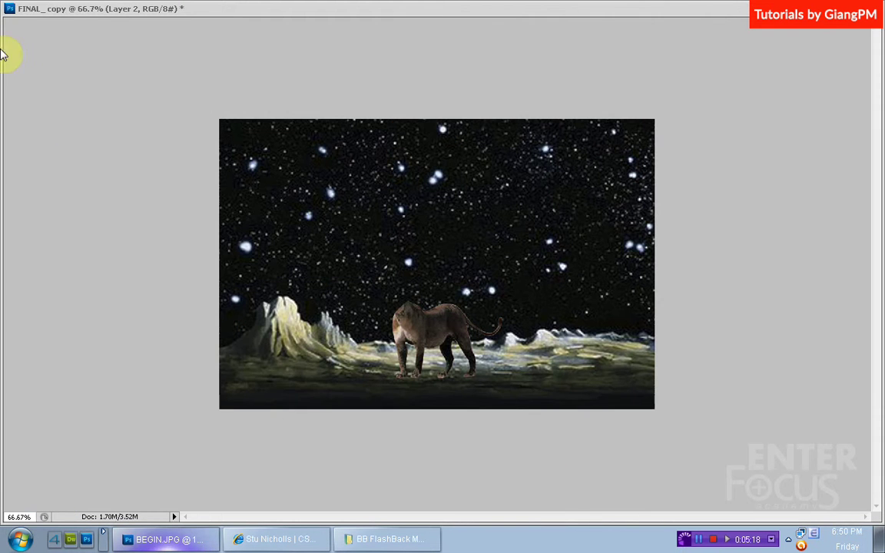
pyautogui.click(843, 27)
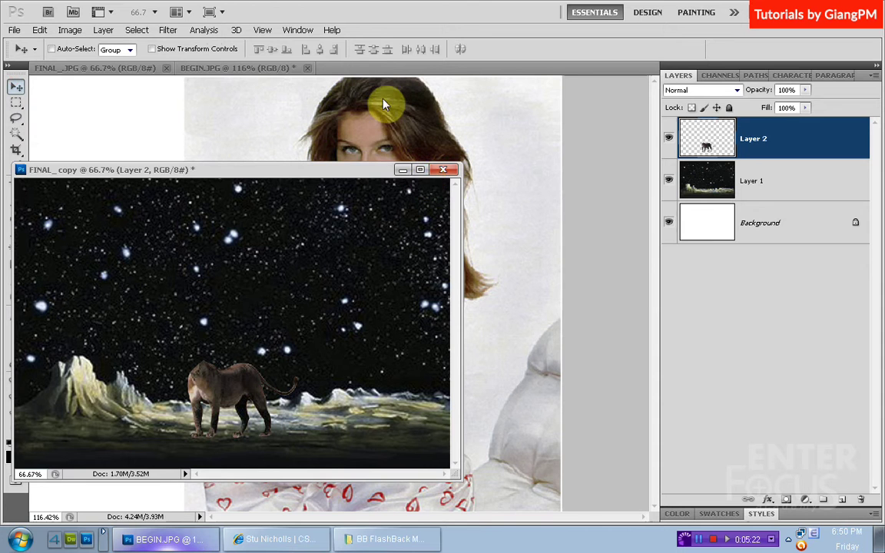
pyautogui.click(384, 107)
pyautogui.moveTo(262, 295)
pyautogui.mouseDown()
pyautogui.moveTo(244, 265)
pyautogui.moveTo(241, 272)
pyautogui.mouseUp()
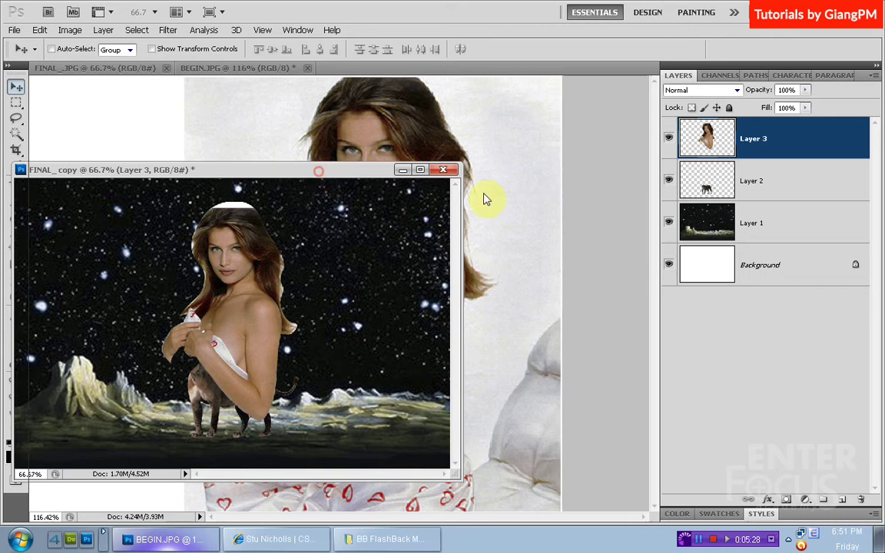
pyautogui.moveTo(484, 200); pyautogui.dragTo(509, 192)
pyautogui.moveTo(63, 243); pyautogui.dragTo(209, 242)
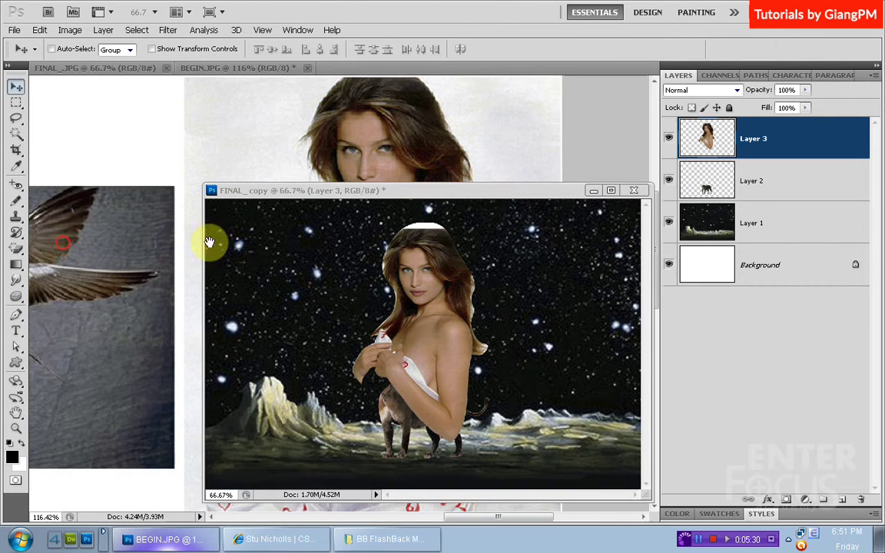
pyautogui.moveTo(113, 233); pyautogui.dragTo(183, 204)
# Step: Zoom the BEGIN.JPG swallow photo to 300% on the lower wing, moving the composite window aside
pyautogui.click(281, 194)
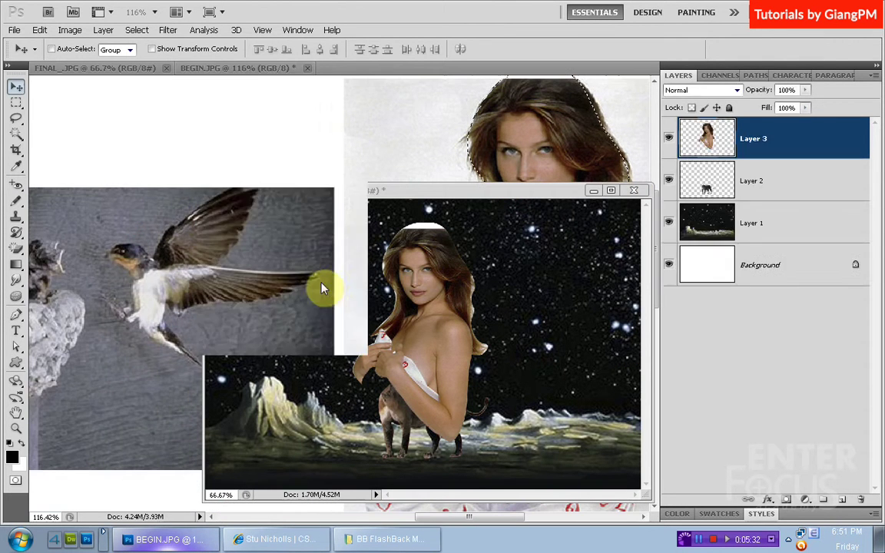
pyautogui.click(323, 288)
pyautogui.click(118, 158)
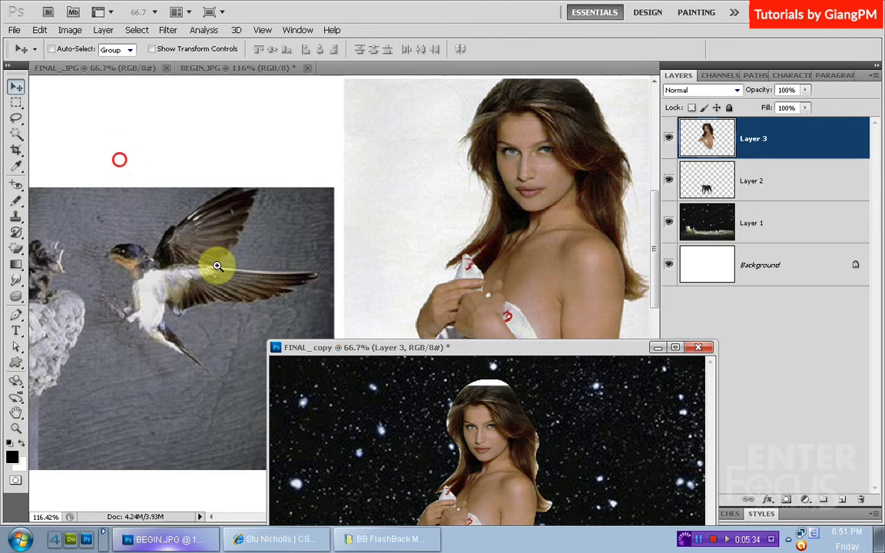
pyautogui.moveTo(150, 173); pyautogui.dragTo(316, 318)
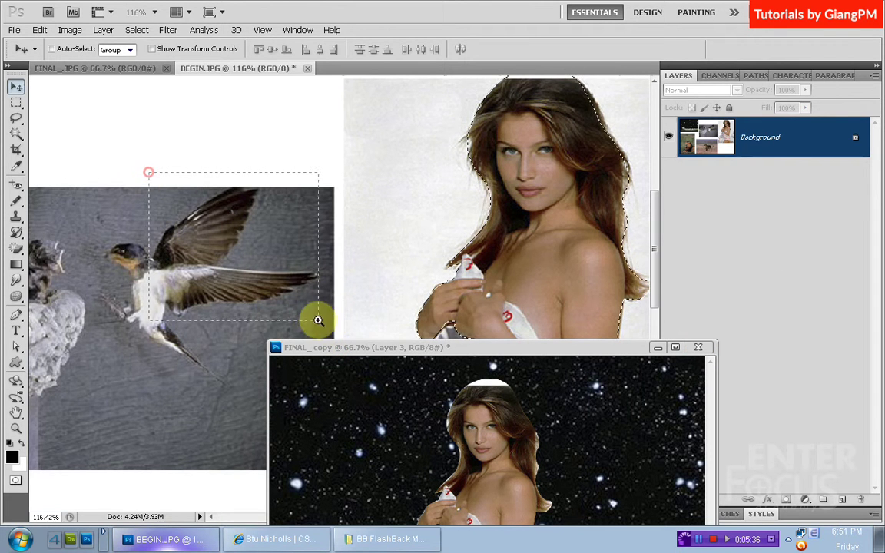
pyautogui.scroll(-5, 310, 215)
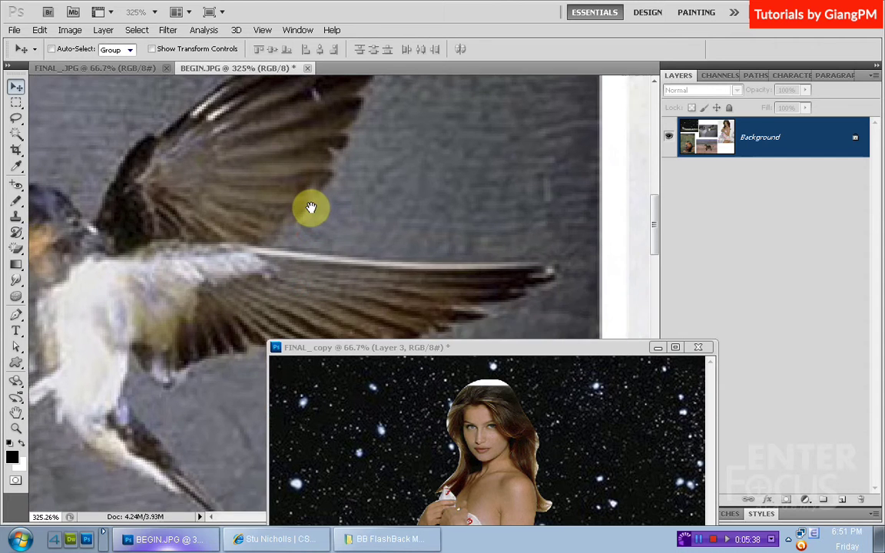
pyautogui.hotkey('ctrl', '-')
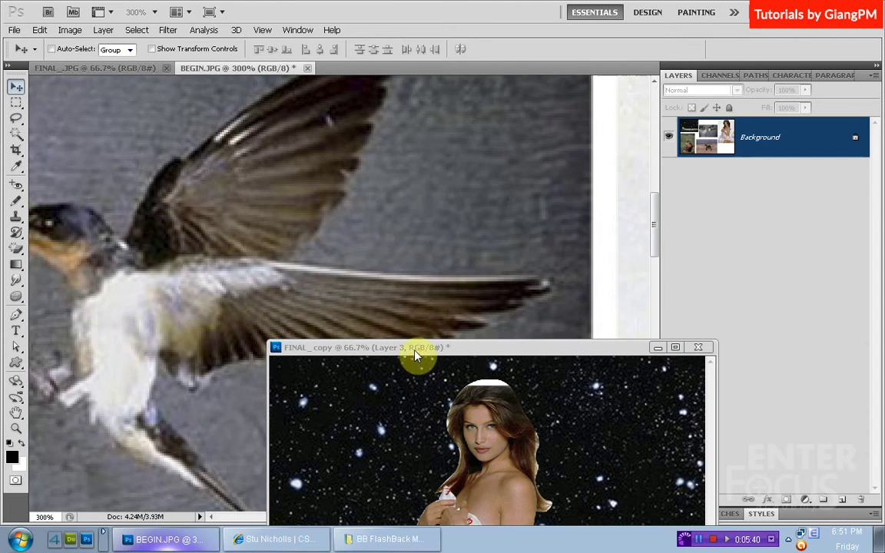
pyautogui.moveTo(415, 347); pyautogui.dragTo(668, 345)
pyautogui.click(330, 265)
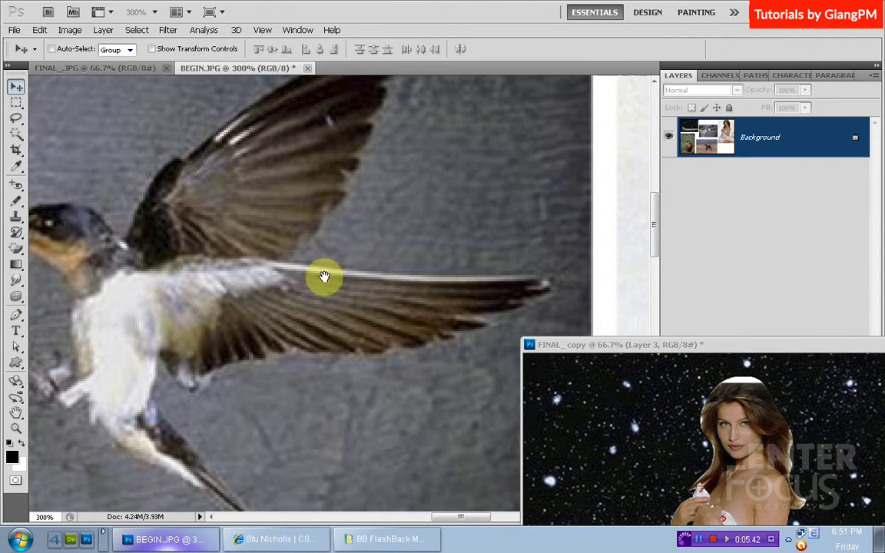
pyautogui.moveTo(289, 180); pyautogui.dragTo(279, 247)
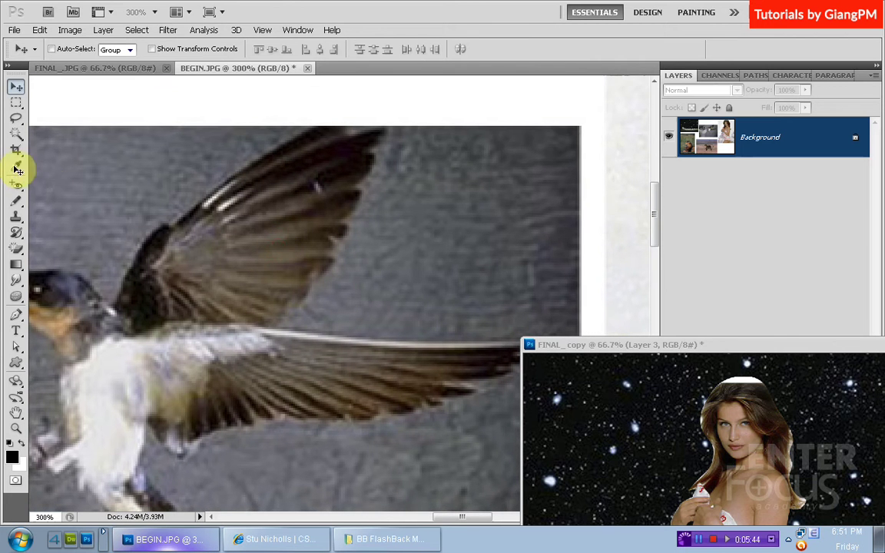
# Step: Pen-trace the wing's upper edge, tip and start of its lower edge
pyautogui.click(15, 314)
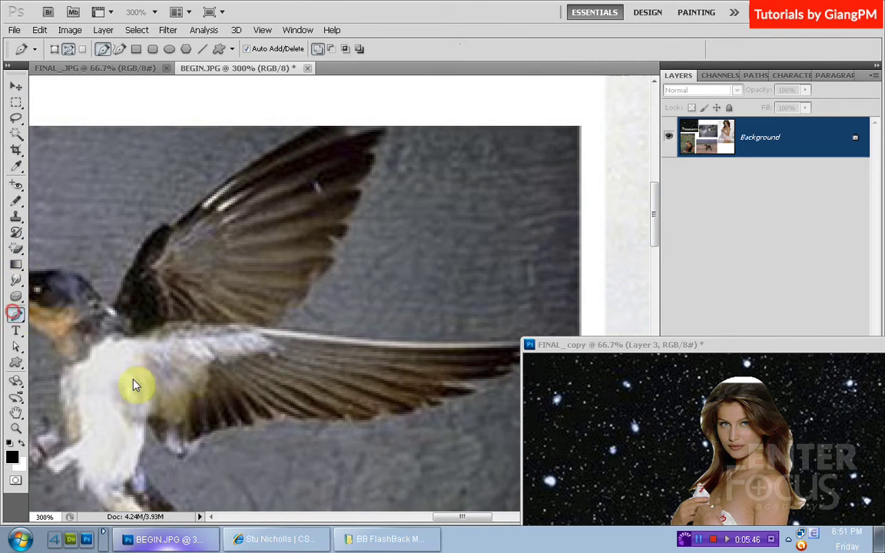
pyautogui.click(129, 336)
pyautogui.moveTo(168, 328); pyautogui.dragTo(181, 317)
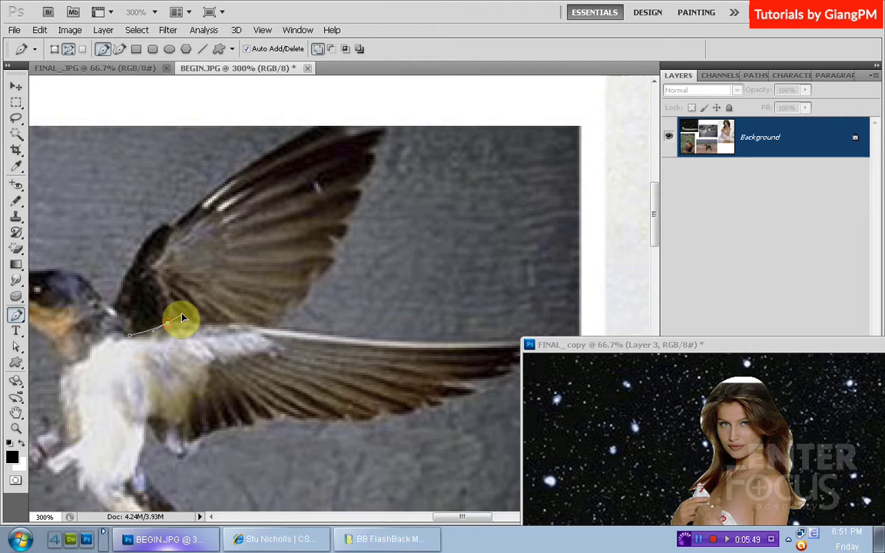
pyautogui.click(232, 326)
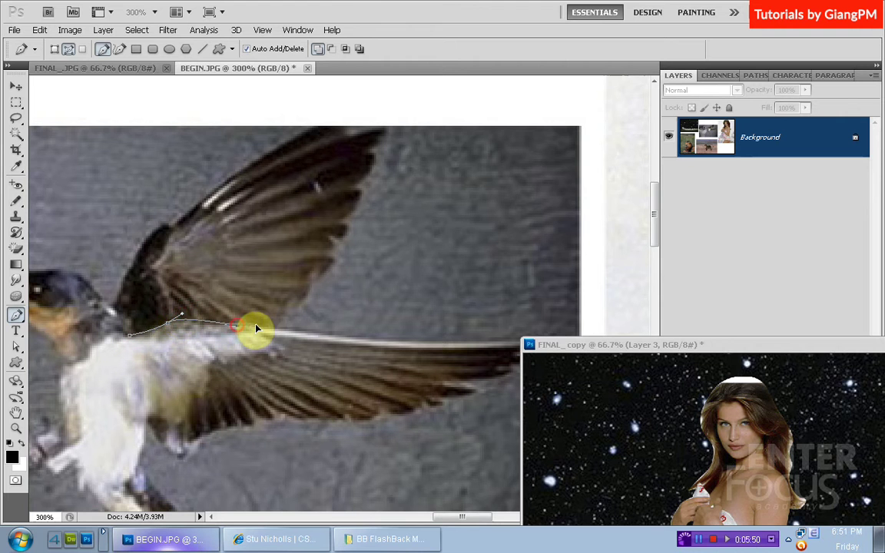
pyautogui.click(318, 332)
pyautogui.moveTo(392, 346); pyautogui.dragTo(352, 311)
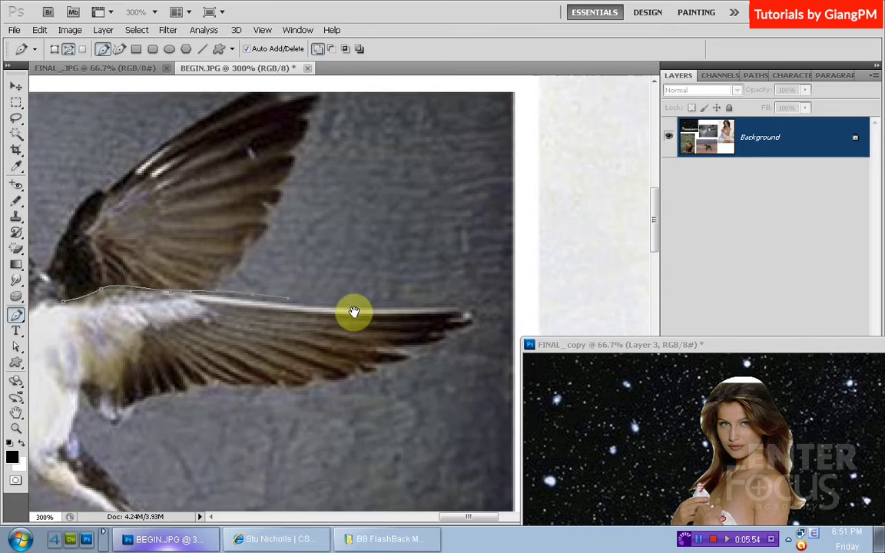
pyautogui.click(427, 303)
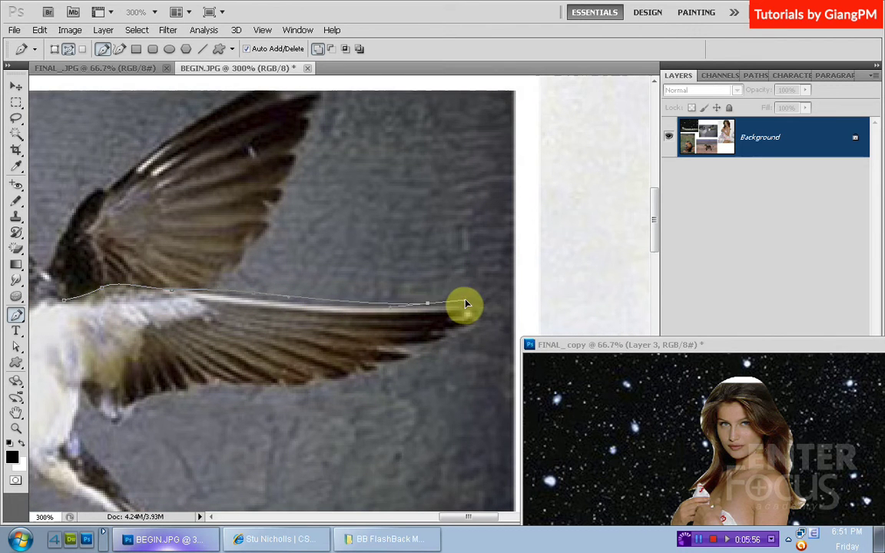
pyautogui.click(464, 300)
pyautogui.moveTo(470, 321); pyautogui.dragTo(456, 335)
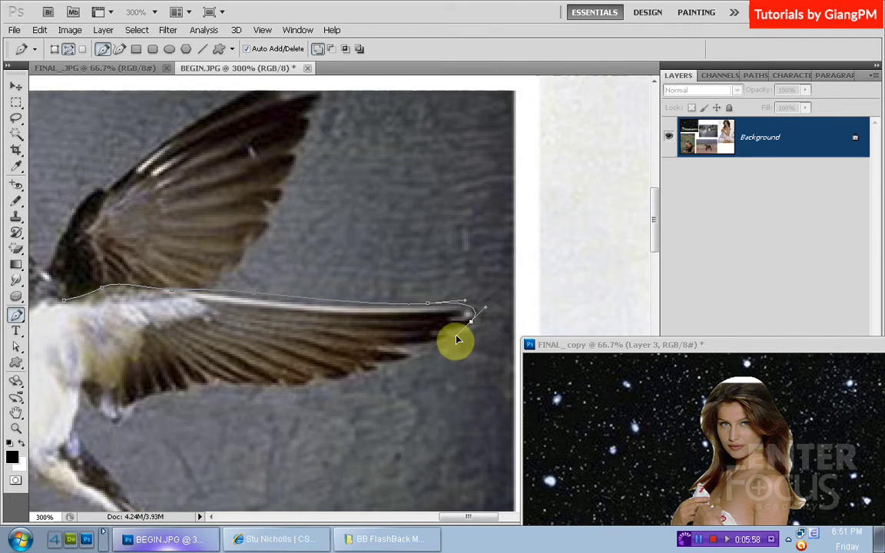
pyautogui.click(390, 349)
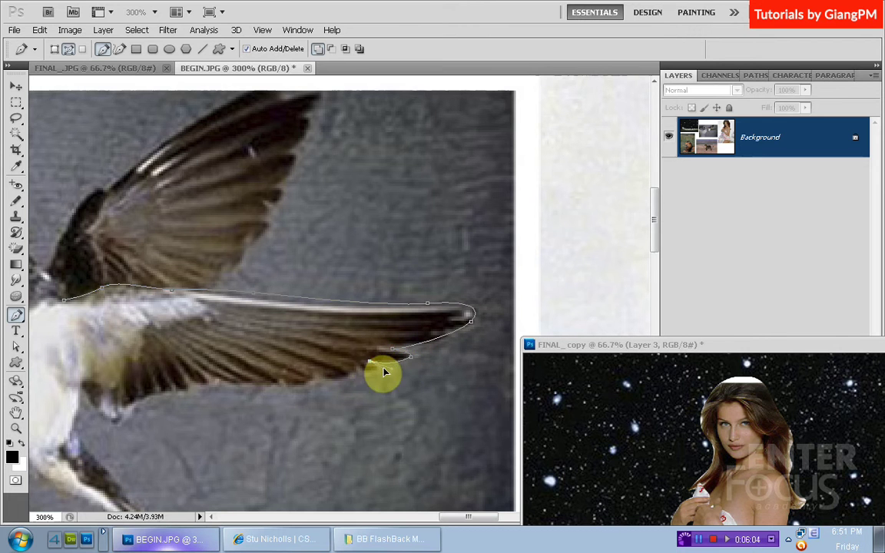
pyautogui.click(384, 368)
pyautogui.moveTo(355, 372)
pyautogui.mouseDown()
pyautogui.moveTo(334, 366)
pyautogui.moveTo(323, 378)
pyautogui.mouseUp()
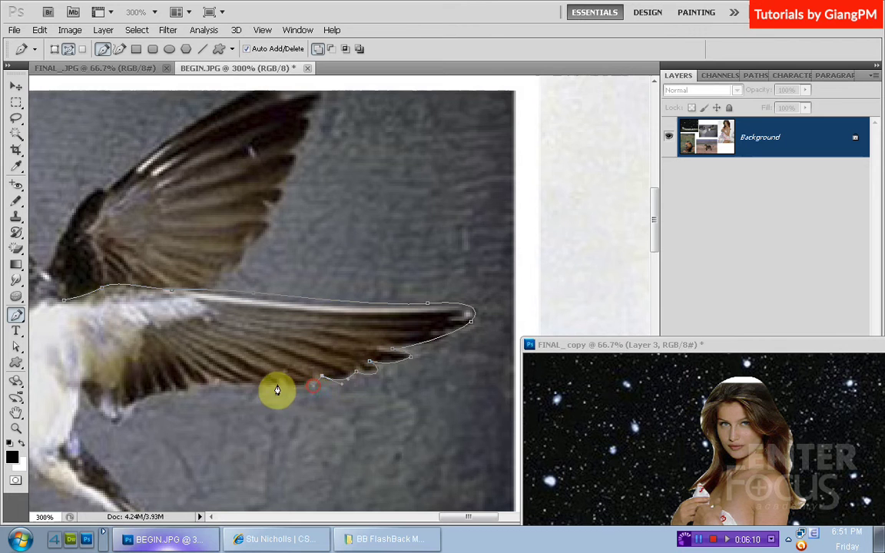
pyautogui.moveTo(278, 384); pyautogui.dragTo(228, 384)
# Step: Continue the outline along the wing's underside and chest, closing it at the start point
pyautogui.click(246, 388)
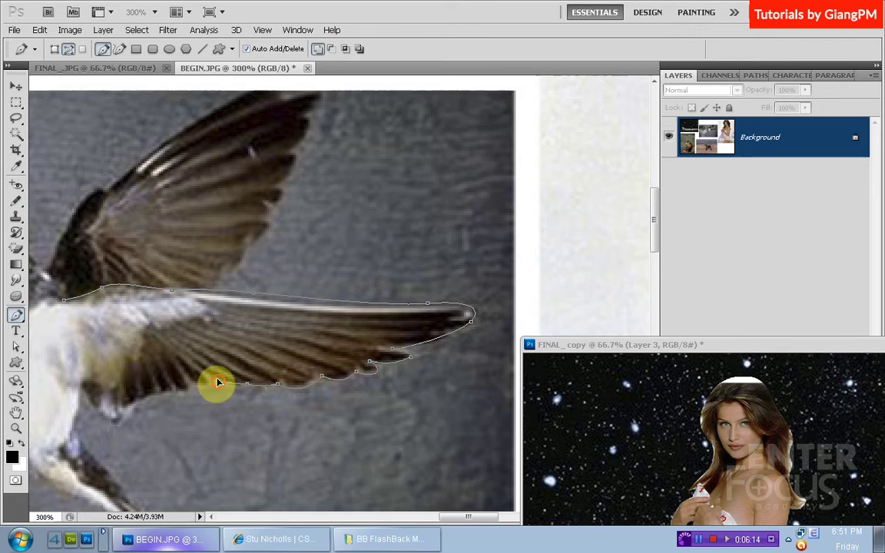
pyautogui.moveTo(207, 395); pyautogui.dragTo(260, 343)
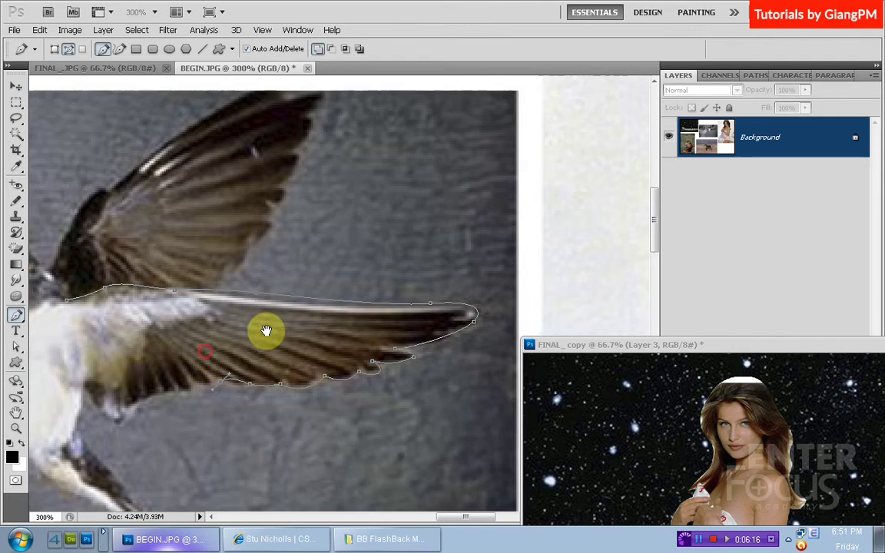
pyautogui.click(280, 330)
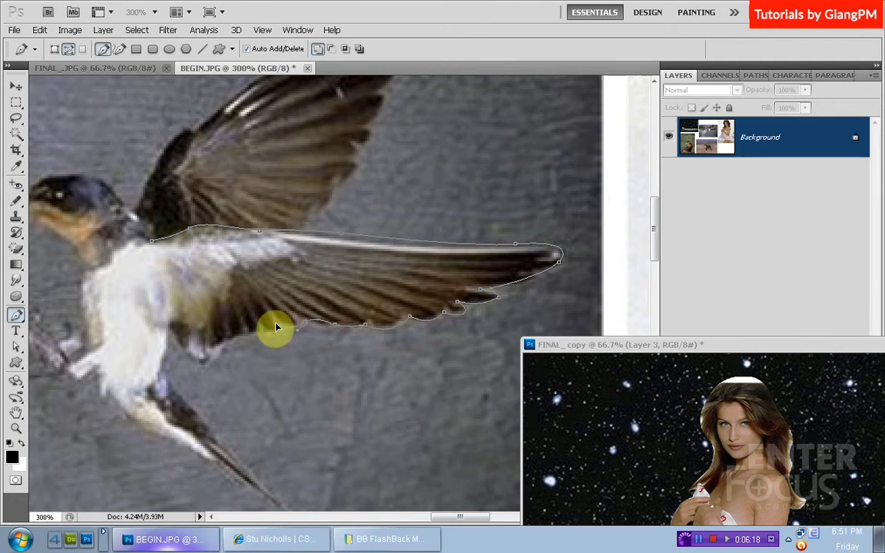
pyautogui.click(273, 342)
pyautogui.click(257, 332)
pyautogui.click(213, 351)
pyautogui.click(183, 359)
pyautogui.click(166, 321)
pyautogui.click(136, 286)
pyautogui.click(153, 246)
# Step: Load the wing outline as a selection and drag it into the composite as Layer 4
pyautogui.hotkey('ctrl', 'Return')
pyautogui.click(16, 86)
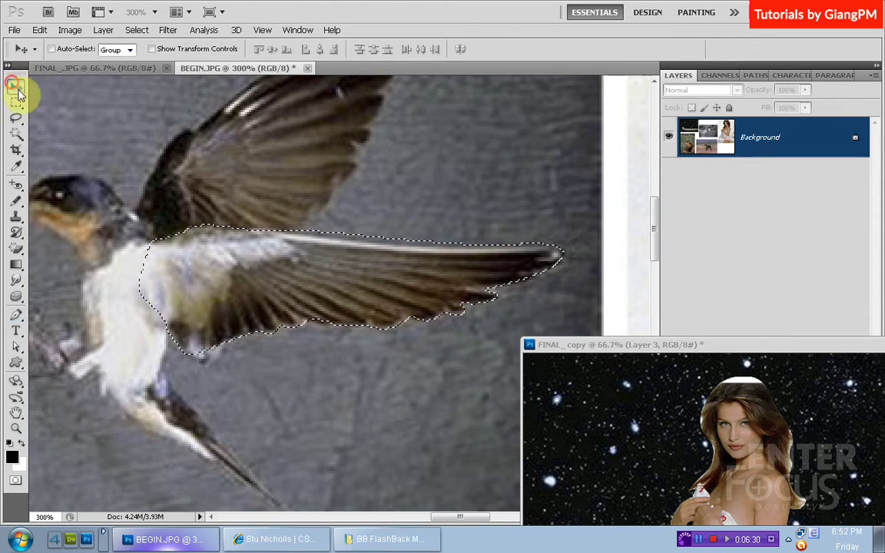
pyautogui.moveTo(245, 276)
pyautogui.mouseDown()
pyautogui.moveTo(719, 434)
pyautogui.moveTo(695, 425)
pyautogui.mouseUp()
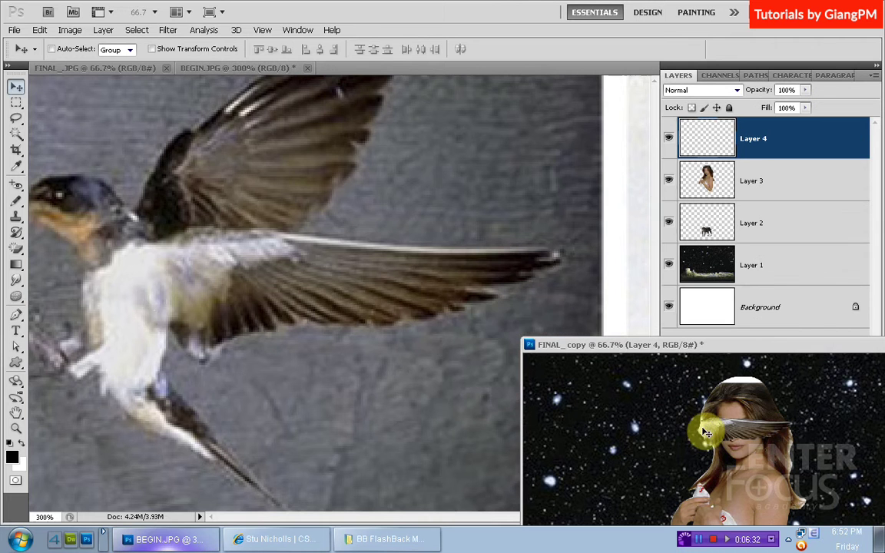
# Step: Zoom out the composite and collage, then show the FINAL_.JPG reference in full behind the floating working copy
pyautogui.hotkey('ctrl', '-')
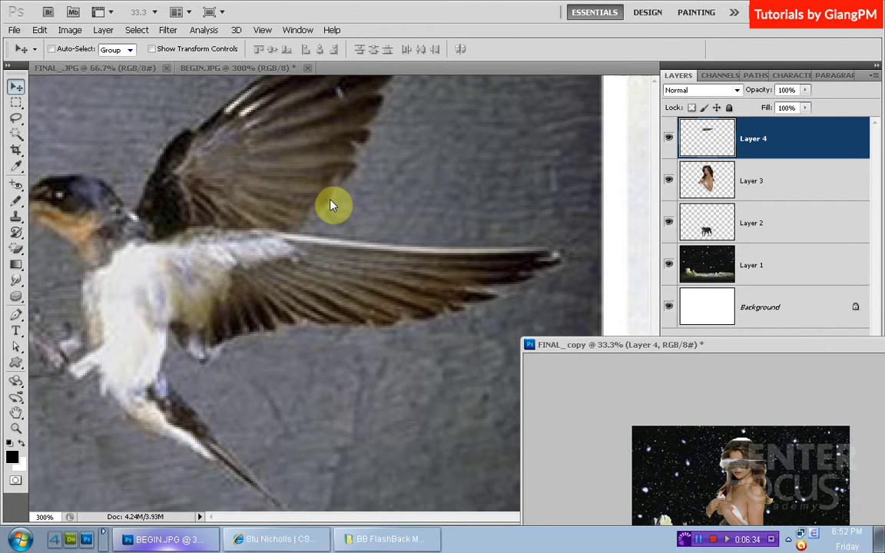
pyautogui.click(335, 190)
pyautogui.hotkey('ctrl', '-')
pyautogui.hotkey('ctrl', '-')
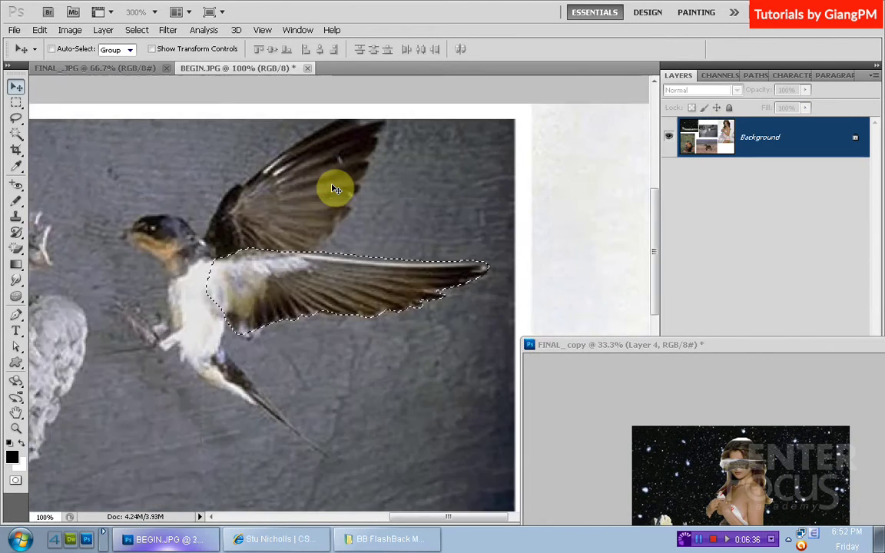
pyautogui.hotkey('ctrl', '-')
pyautogui.hotkey('ctrl', '-')
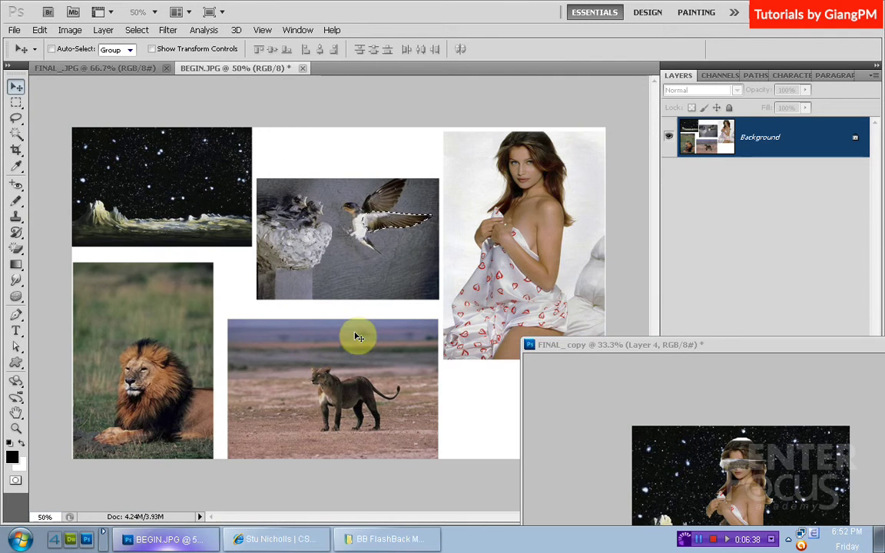
pyautogui.moveTo(661, 344); pyautogui.dragTo(330, 151)
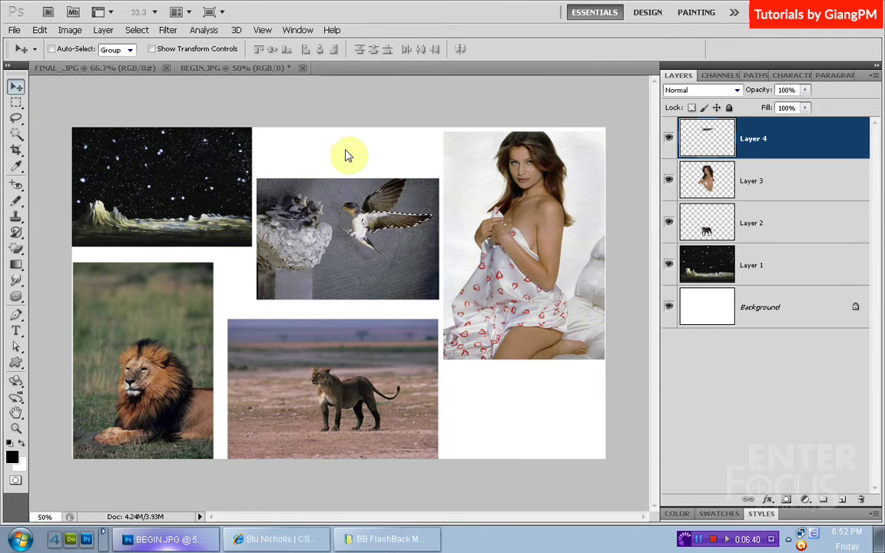
pyautogui.click(84, 69)
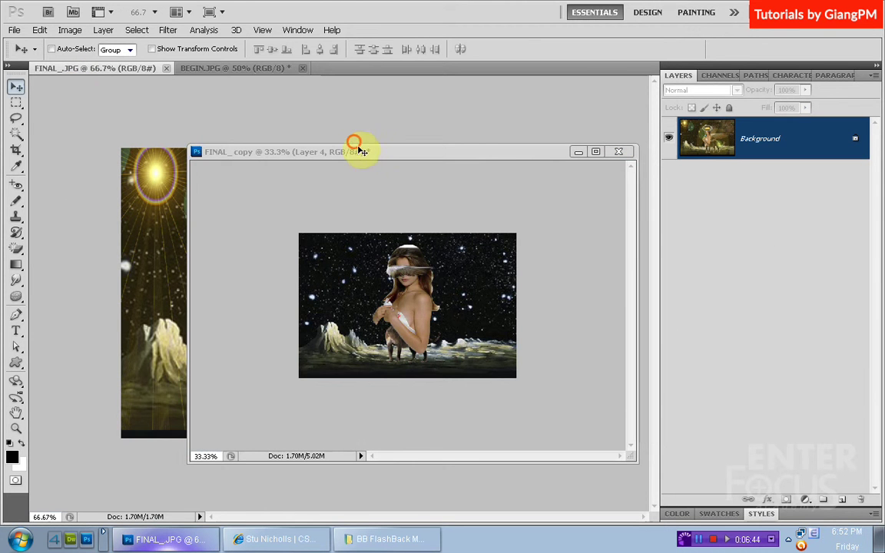
pyautogui.doubleClick(355, 151)
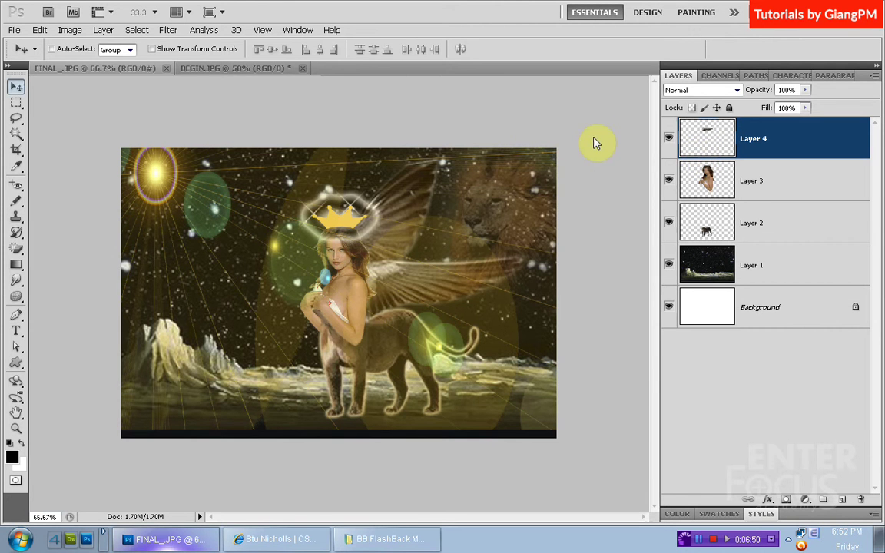
# Step: Scale Layer 3's woman torso to about 49% and raise it onto the lioness's shoulders
pyautogui.rightClick(645, 275)
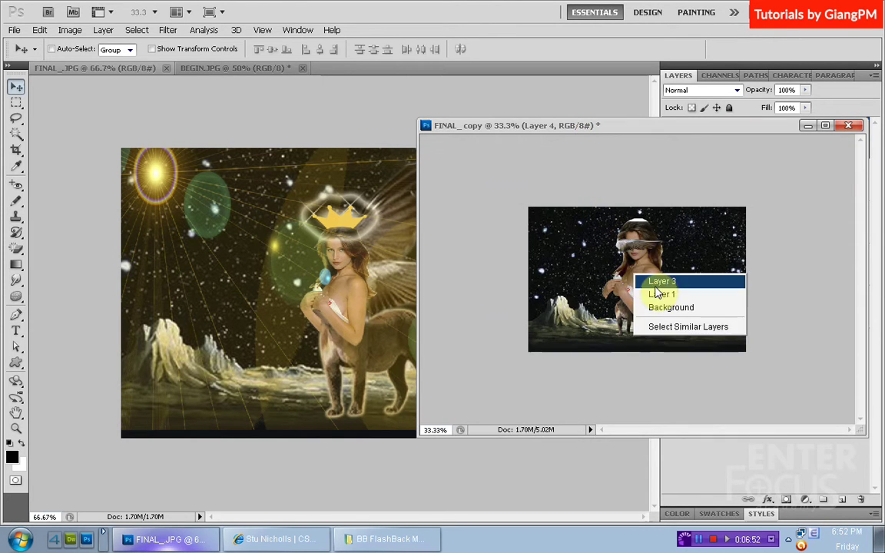
pyautogui.click(650, 282)
pyautogui.hotkey('ctrl', 't')
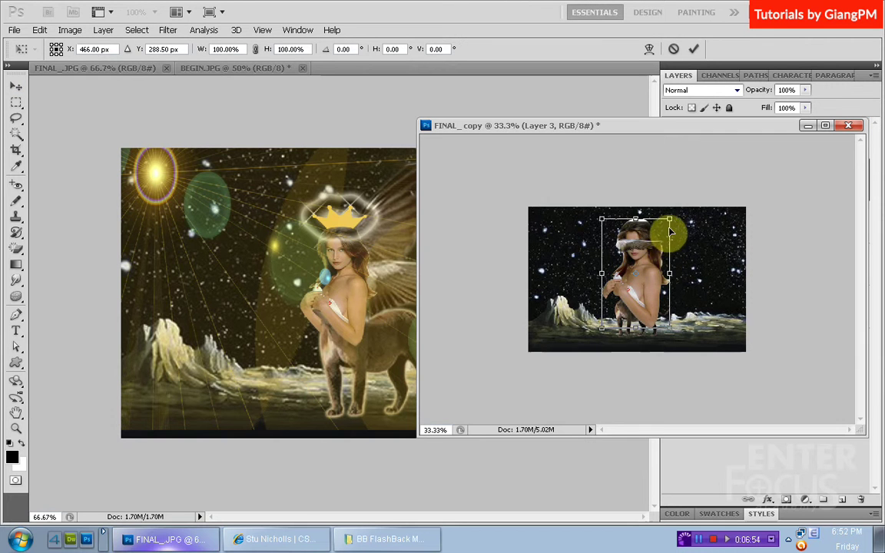
pyautogui.moveTo(667, 222); pyautogui.dragTo(650, 252)
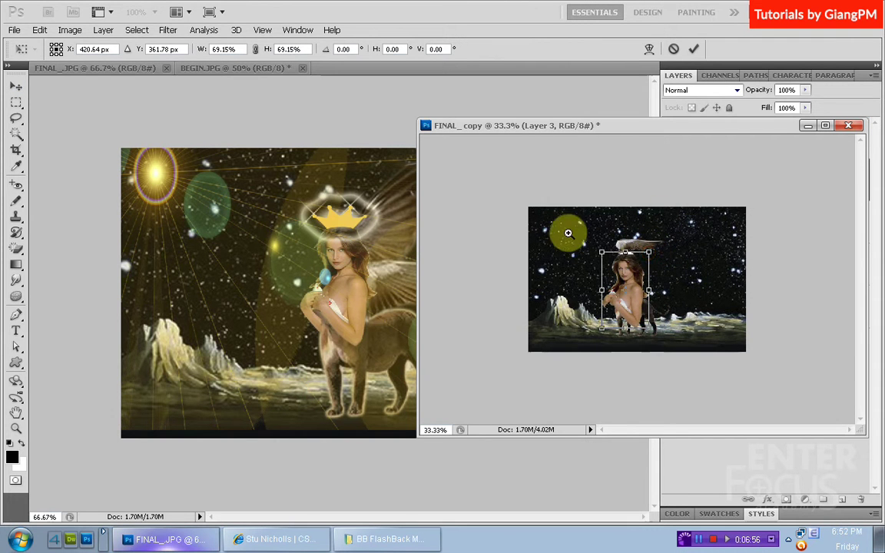
pyautogui.scroll(3, 608, 314)
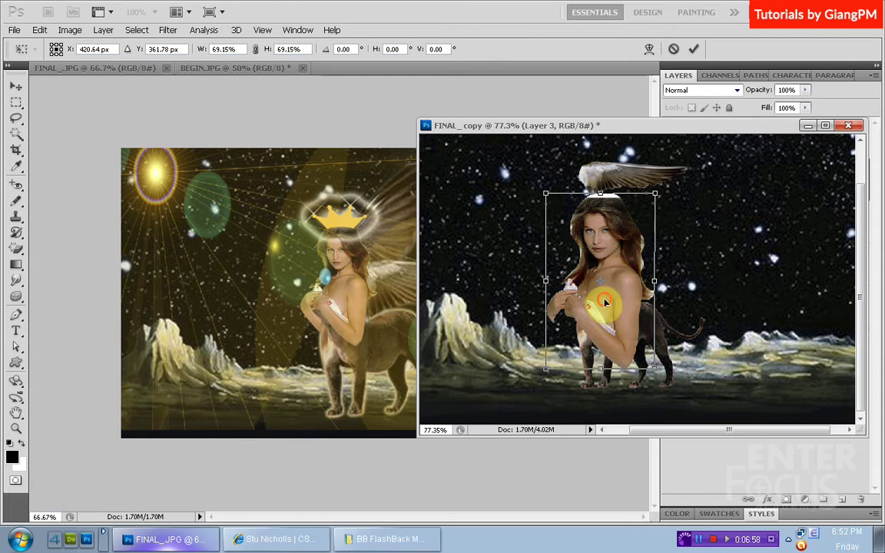
pyautogui.moveTo(603, 297); pyautogui.dragTo(614, 285)
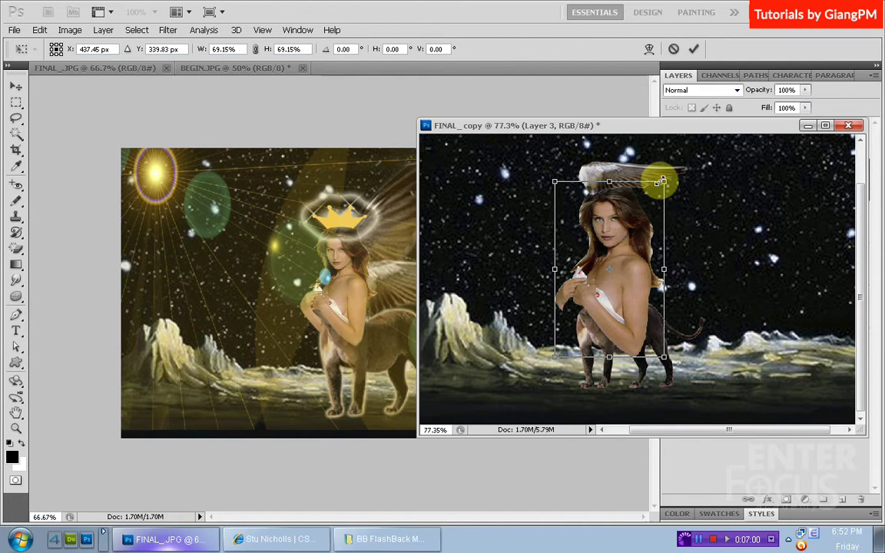
pyautogui.moveTo(657, 203); pyautogui.dragTo(645, 241)
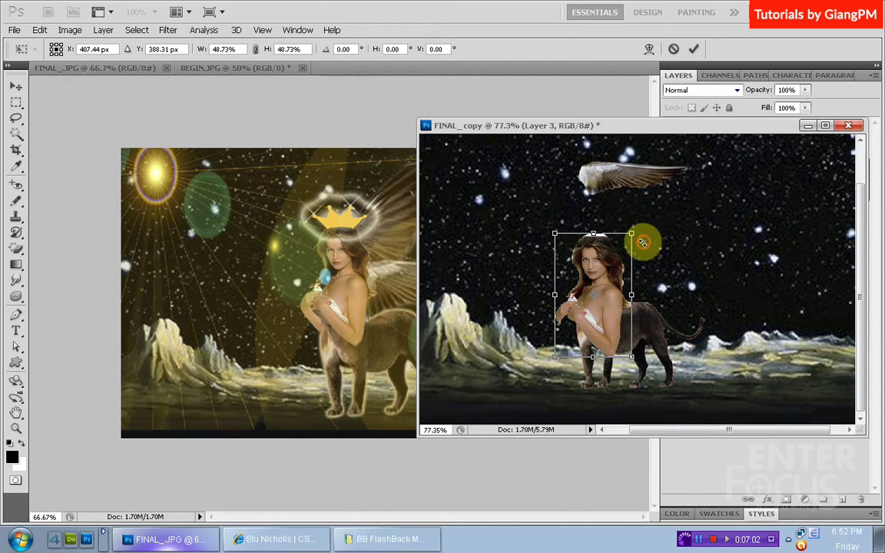
pyautogui.press('Return')
pyautogui.moveTo(607, 291); pyautogui.dragTo(604, 266)
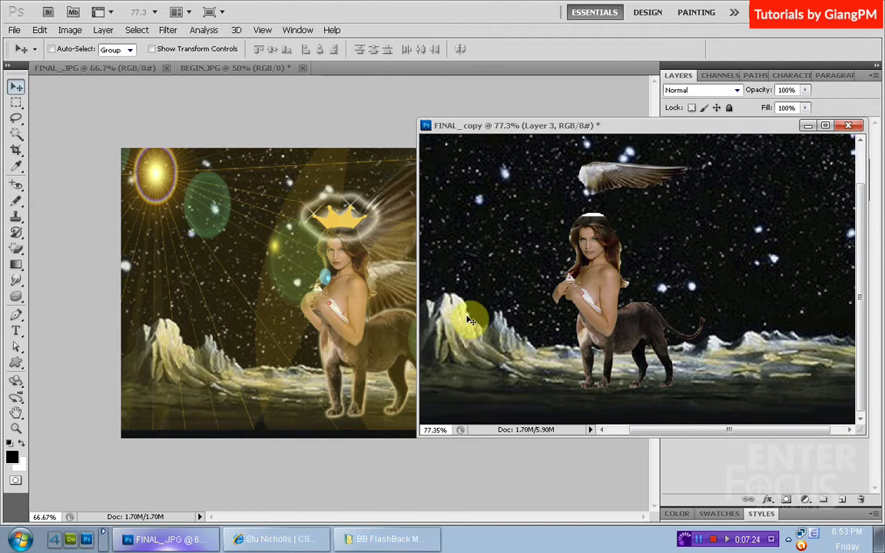
# Step: Select the woman photo in the source collage with a rectangle and drag it into the composite
pyautogui.click(205, 71)
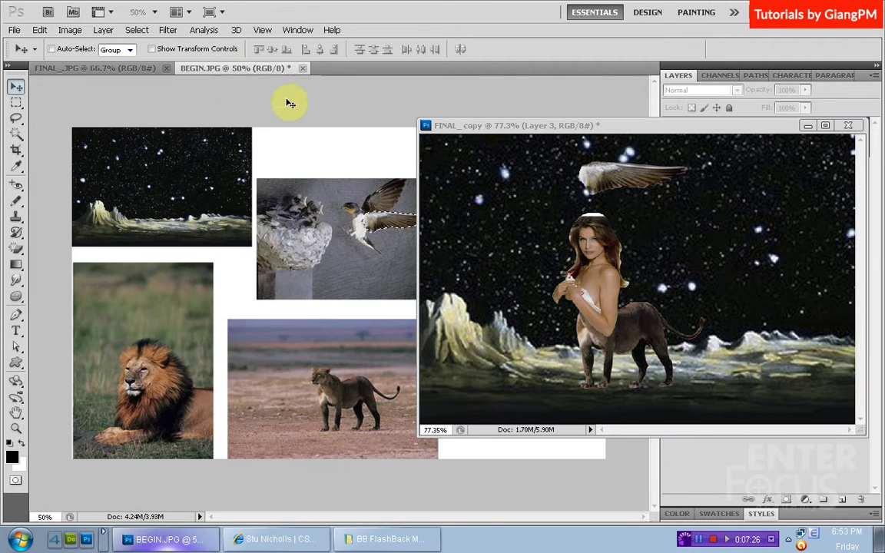
pyautogui.click(349, 144)
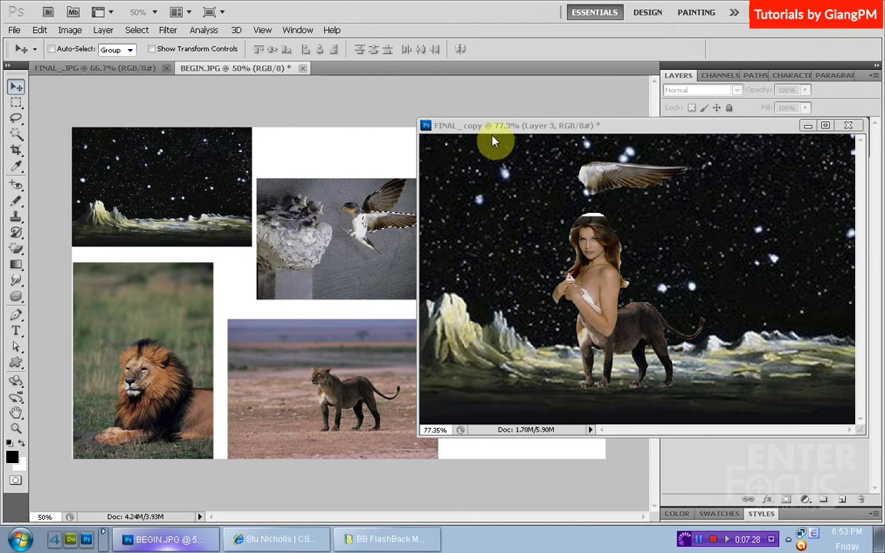
pyautogui.moveTo(466, 125); pyautogui.dragTo(671, 136)
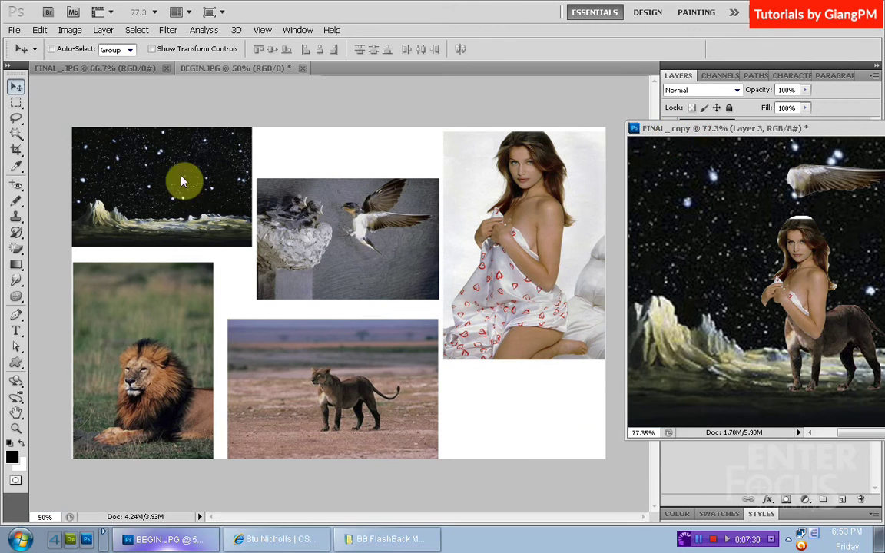
pyautogui.click(15, 101)
pyautogui.click(471, 145)
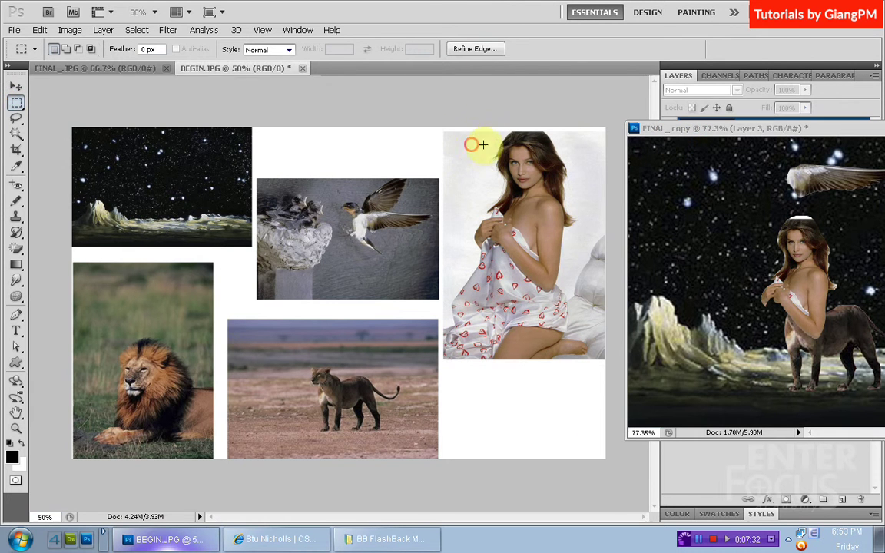
pyautogui.moveTo(571, 295)
pyautogui.mouseDown()
pyautogui.moveTo(582, 355)
pyautogui.moveTo(603, 354)
pyautogui.mouseUp()
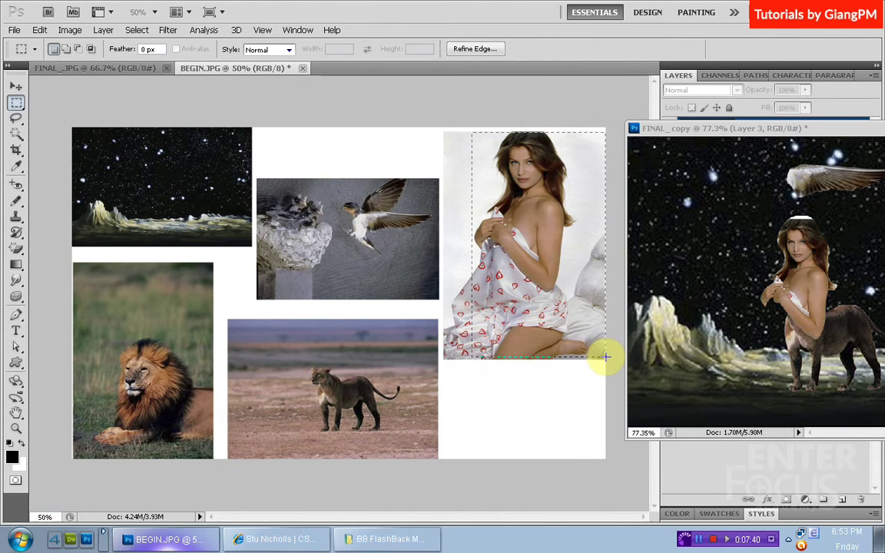
pyautogui.moveTo(607, 356)
pyautogui.mouseDown()
pyautogui.moveTo(573, 352)
pyautogui.moveTo(574, 370)
pyautogui.moveTo(575, 359)
pyautogui.mouseUp()
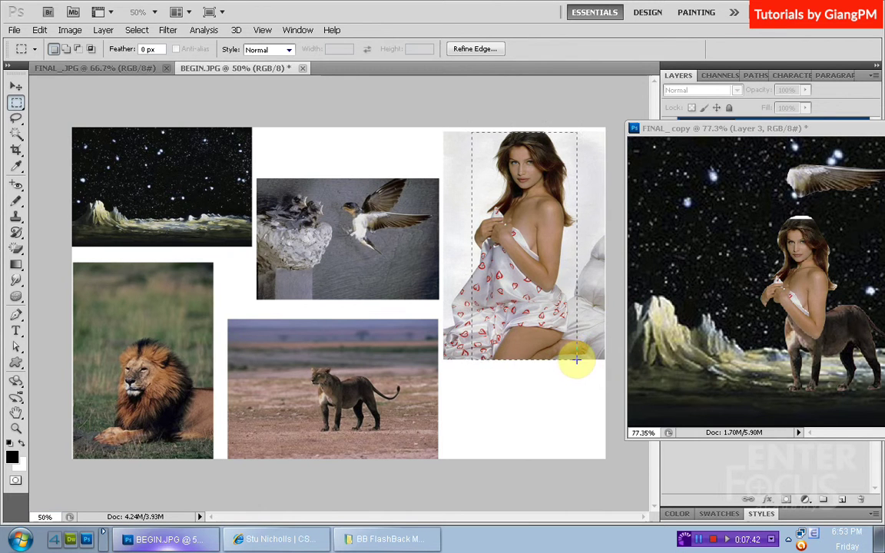
pyautogui.click(16, 87)
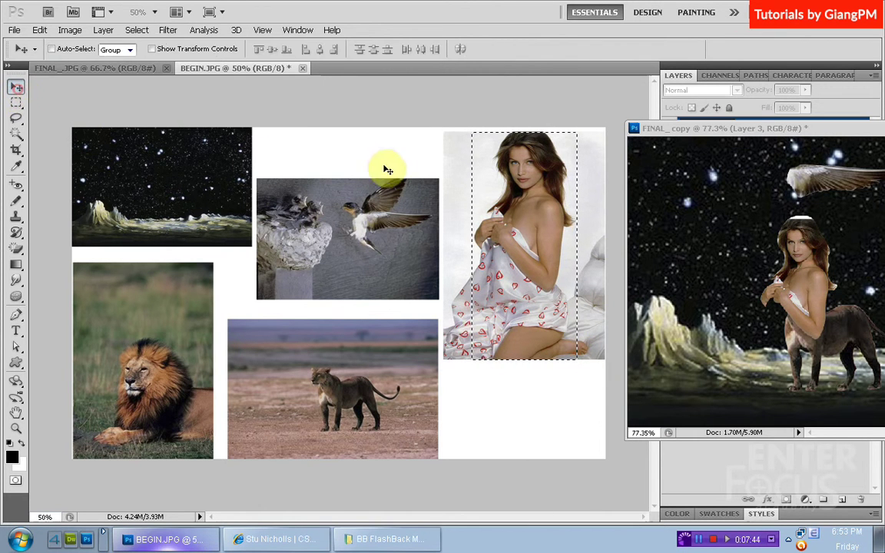
pyautogui.moveTo(601, 253)
pyautogui.mouseDown()
pyautogui.moveTo(714, 276)
pyautogui.moveTo(702, 276)
pyautogui.mouseUp()
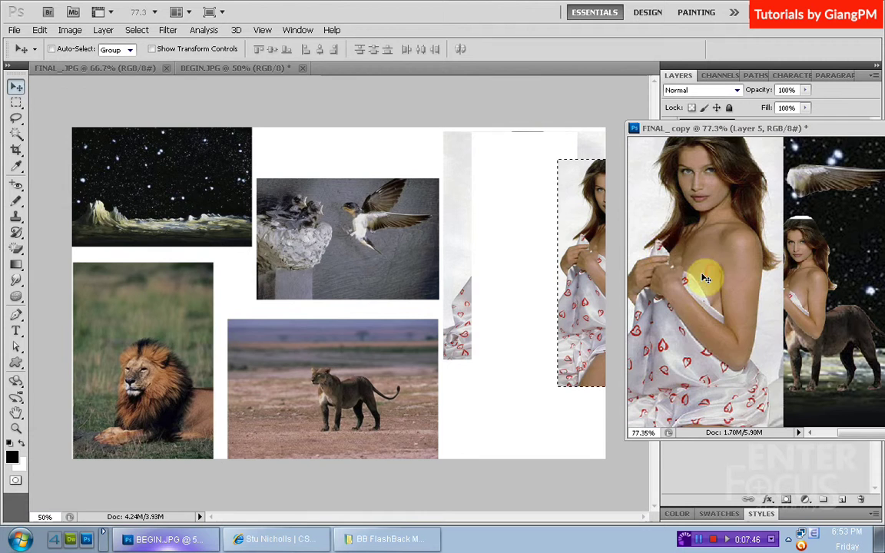
# Step: Scale down the new Layer 5 woman photo and place it beside the centaur
pyautogui.doubleClick(745, 143)
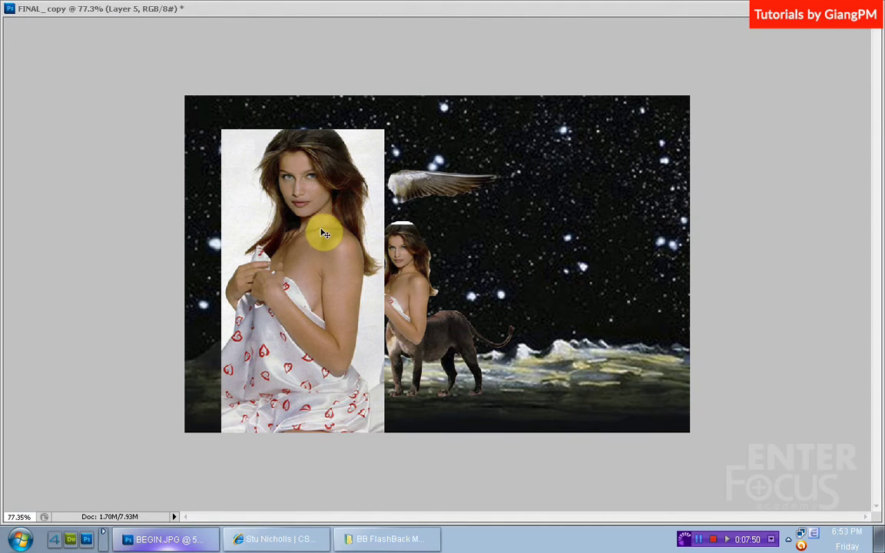
pyautogui.hotkey('ctrl', 't')
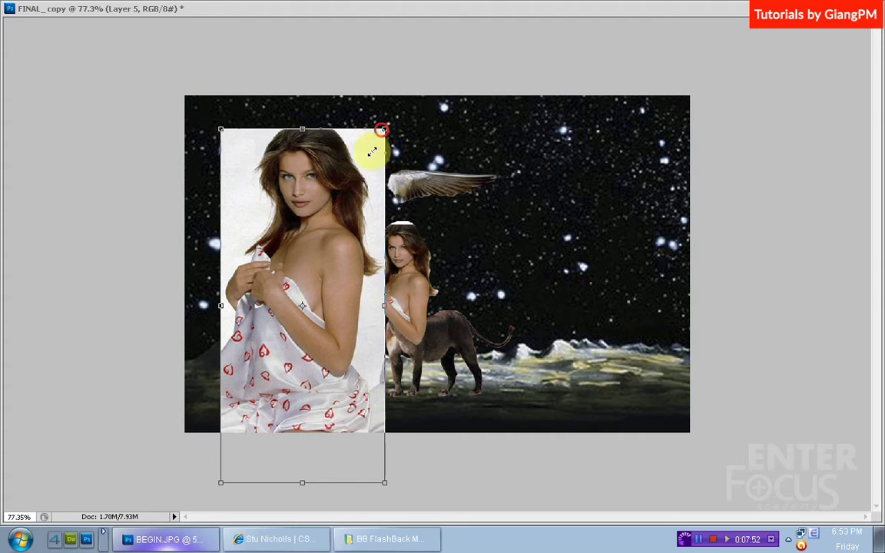
pyautogui.moveTo(382, 129); pyautogui.dragTo(348, 239)
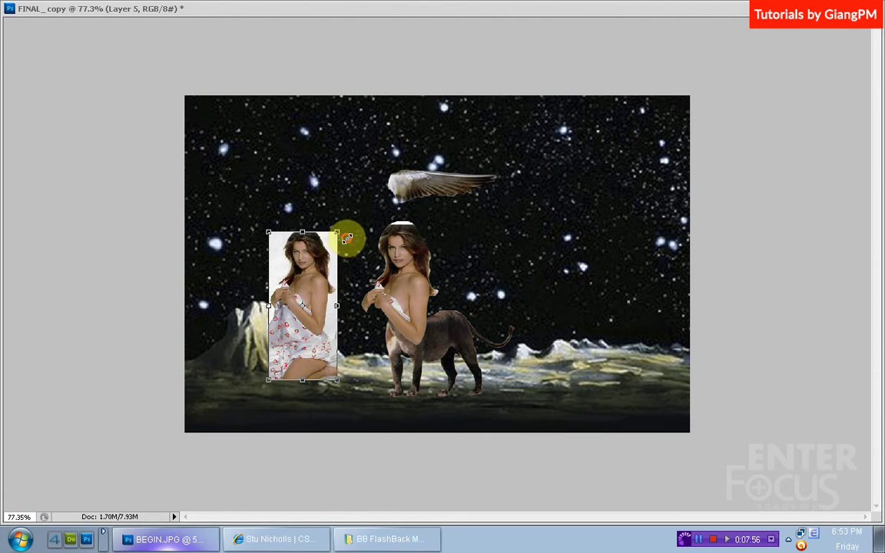
pyautogui.press('Return')
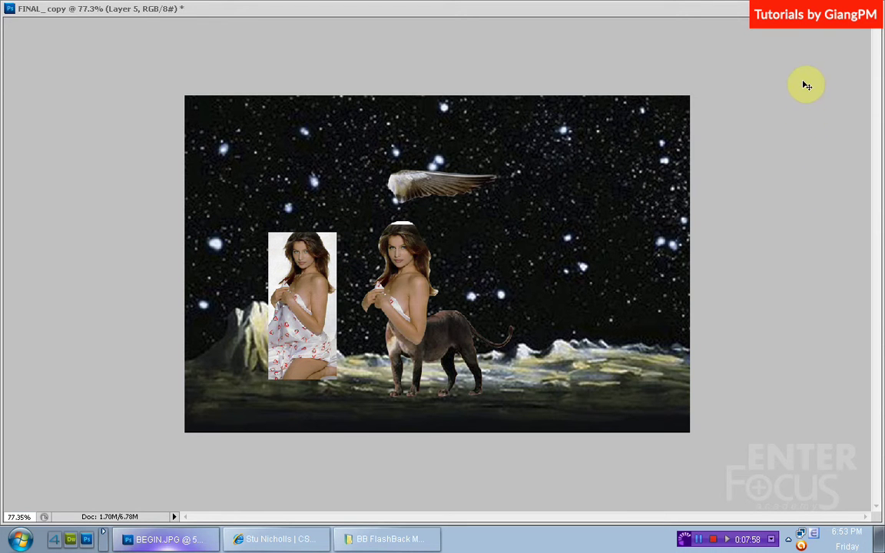
pyautogui.moveTo(287, 276); pyautogui.dragTo(332, 266)
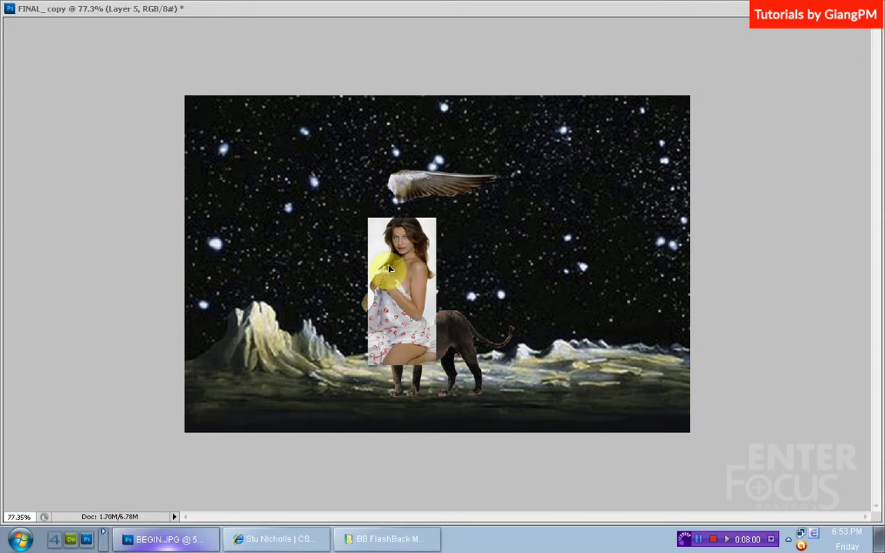
# Step: Select Layer 3, exit full screen, move the window left and show the Layers panel
pyautogui.rightClick(405, 286)
pyautogui.click(423, 291)
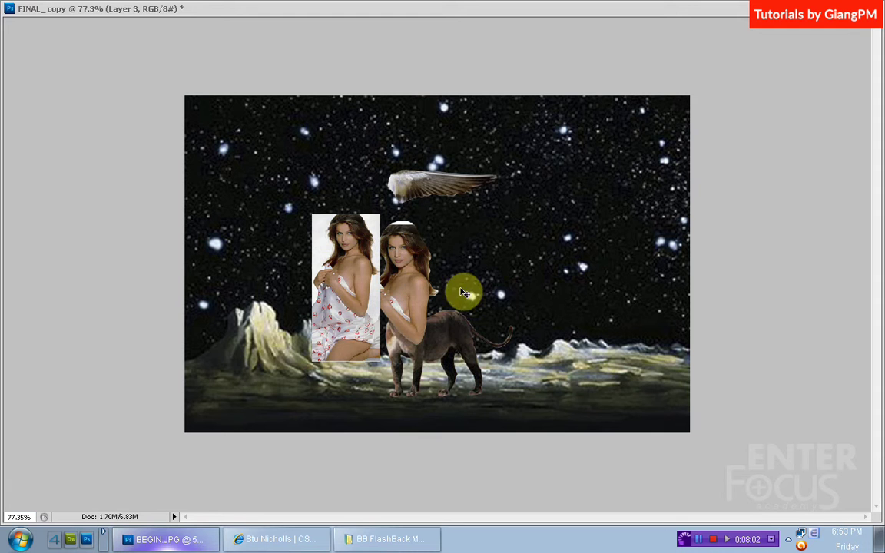
pyautogui.press('f')
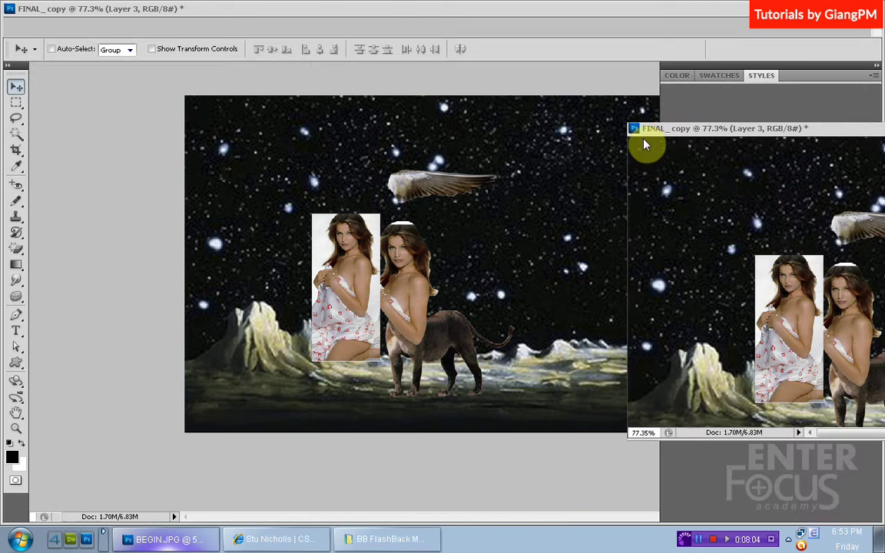
pyautogui.moveTo(718, 128); pyautogui.dragTo(194, 100)
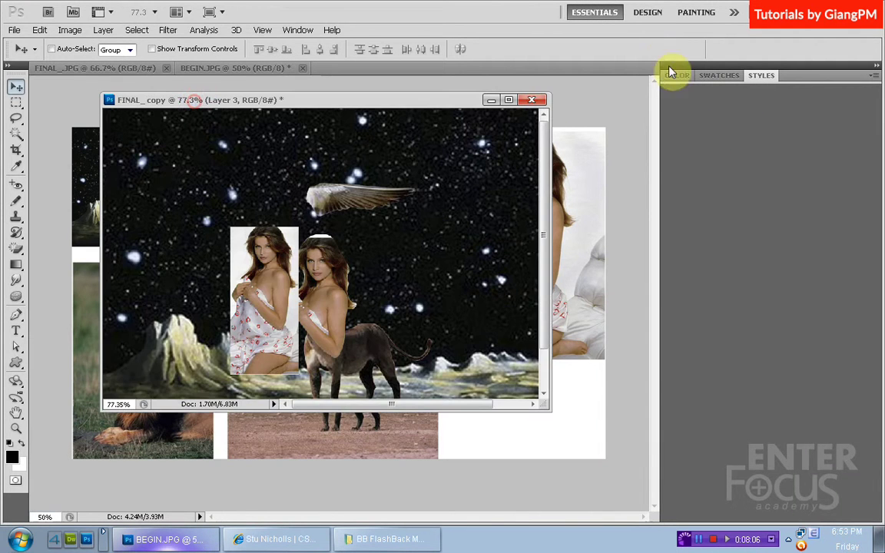
pyautogui.press('F7')
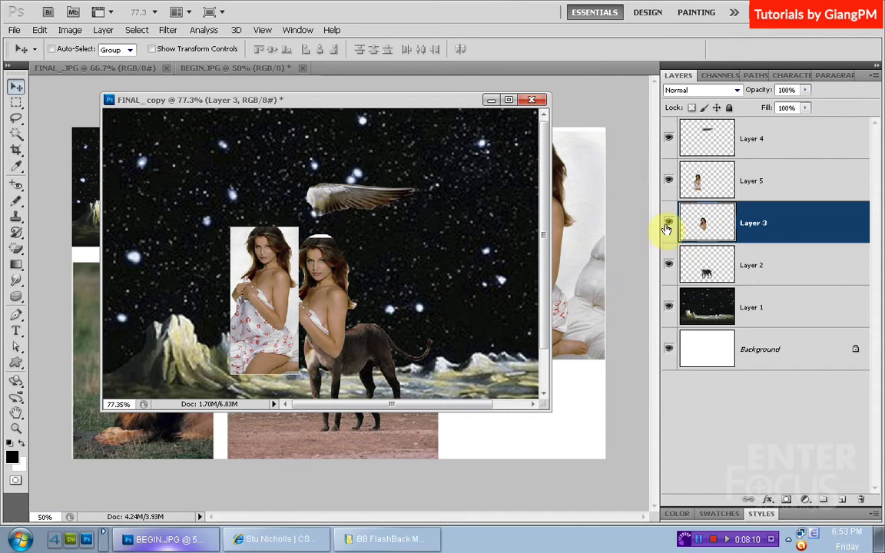
# Step: Hide Layer 3, move Layer 5's woman onto the lioness and add a layer mask to Layer 5
pyautogui.click(668, 223)
pyautogui.rightClick(261, 302)
pyautogui.click(267, 308)
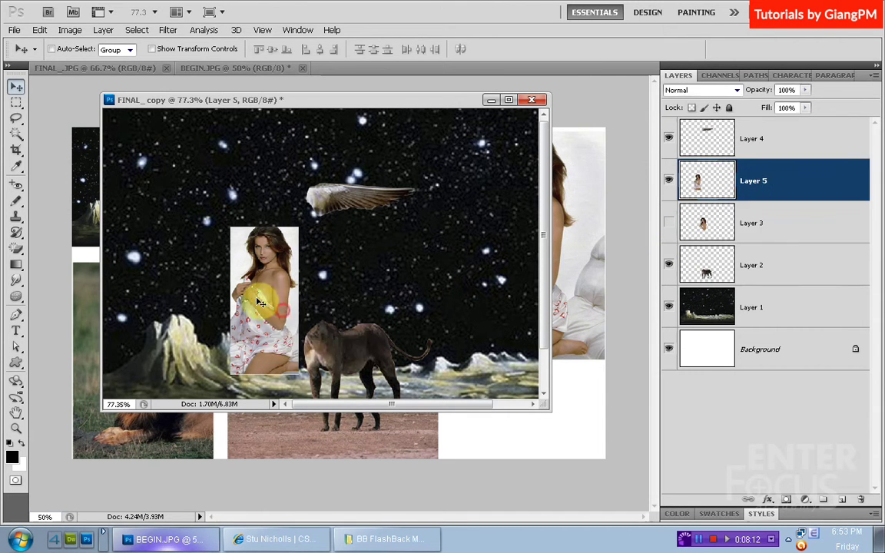
pyautogui.moveTo(261, 303); pyautogui.dragTo(312, 313)
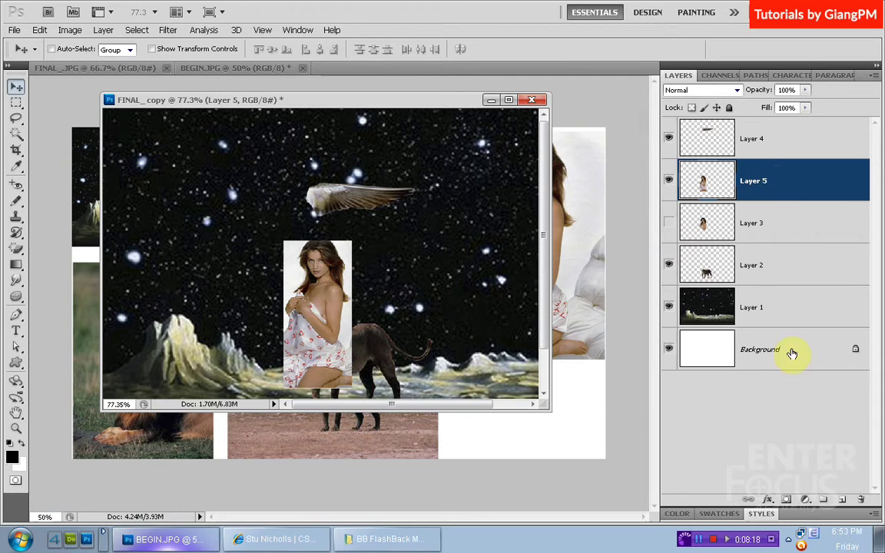
pyautogui.click(787, 501)
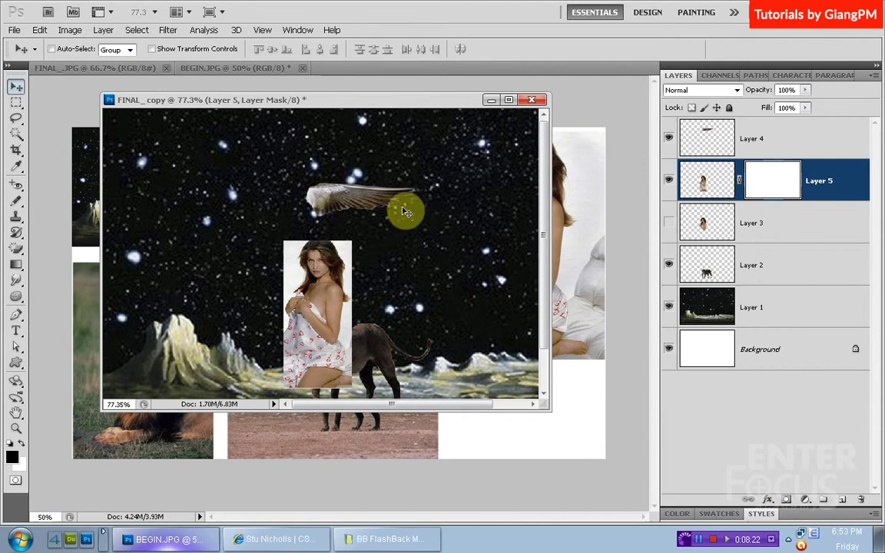
pyautogui.click(15, 202)
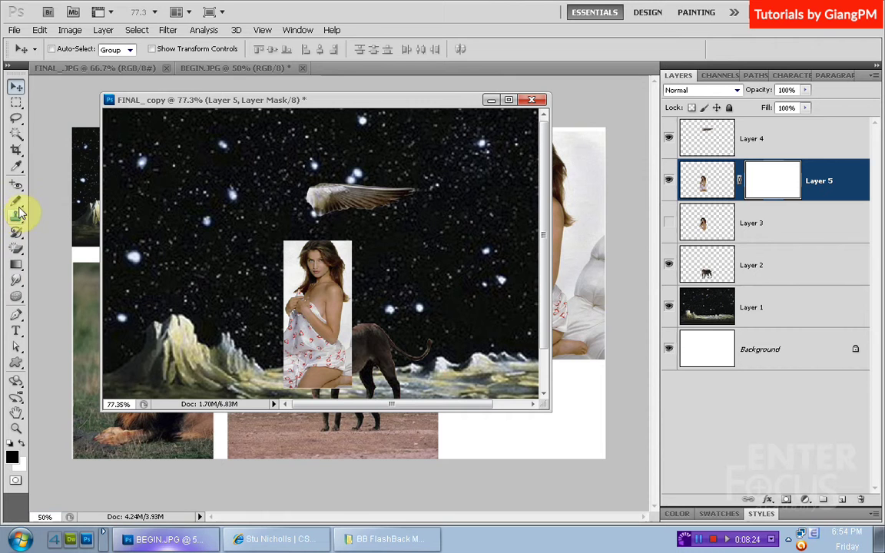
# Step: Zoom in on the woman's head and paint black on Layer 5's mask around the hair
pyautogui.moveTo(15, 201); pyautogui.dragTo(72, 215)
pyautogui.click(68, 201)
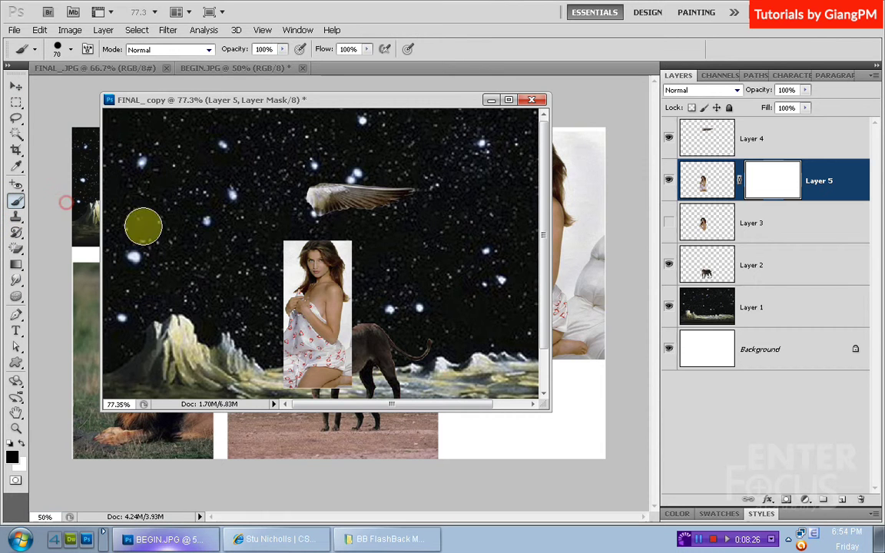
pyautogui.moveTo(392, 338); pyautogui.dragTo(361, 223)
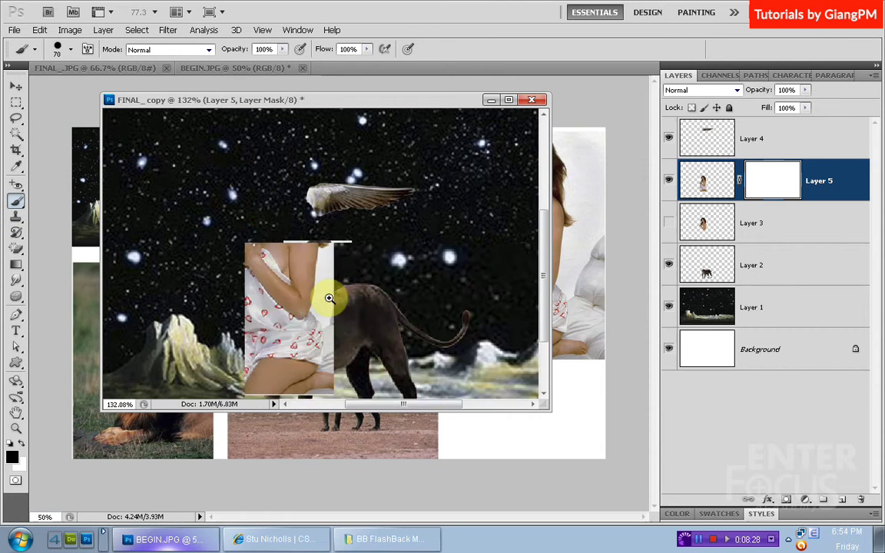
pyautogui.click(782, 181)
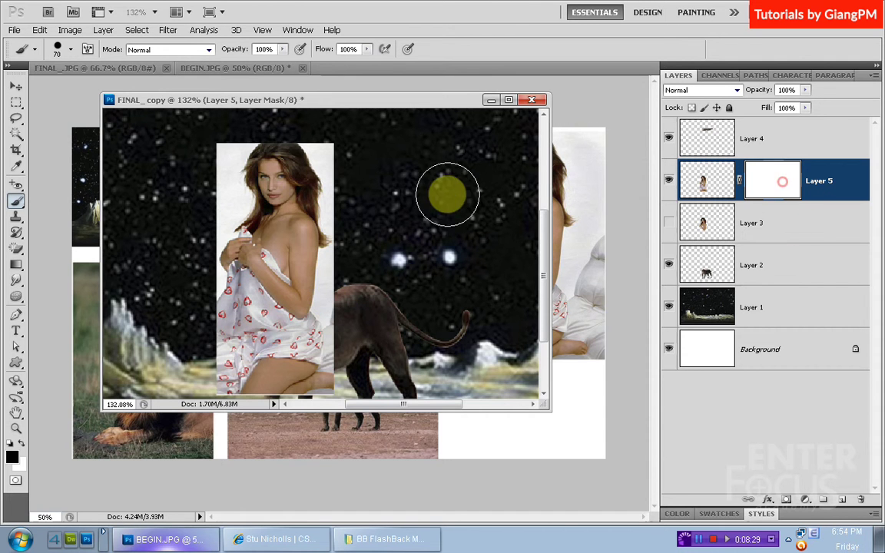
pyautogui.click(198, 122)
pyautogui.moveTo(425, 320); pyautogui.dragTo(365, 158)
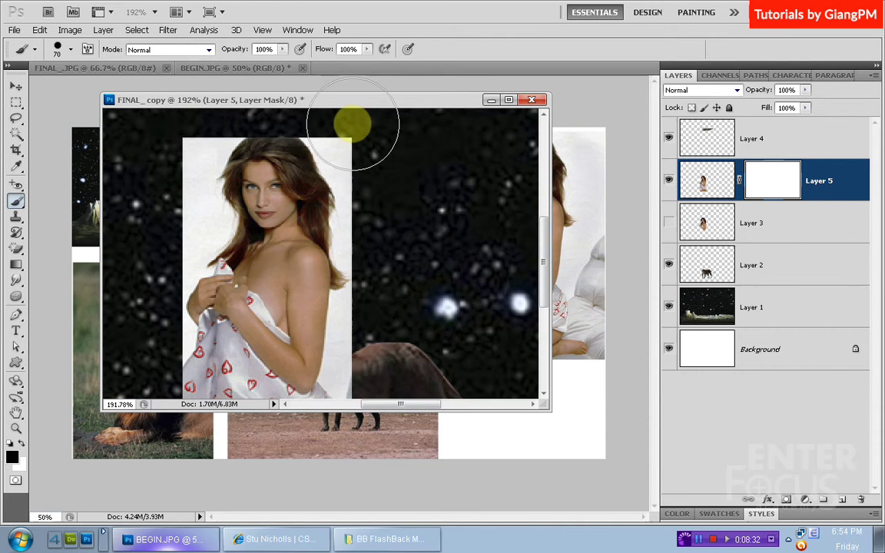
pyautogui.moveTo(352, 123)
pyautogui.mouseDown()
pyautogui.moveTo(359, 149)
pyautogui.moveTo(333, 111)
pyautogui.moveTo(187, 122)
pyautogui.moveTo(154, 148)
pyautogui.moveTo(192, 119)
pyautogui.mouseUp()
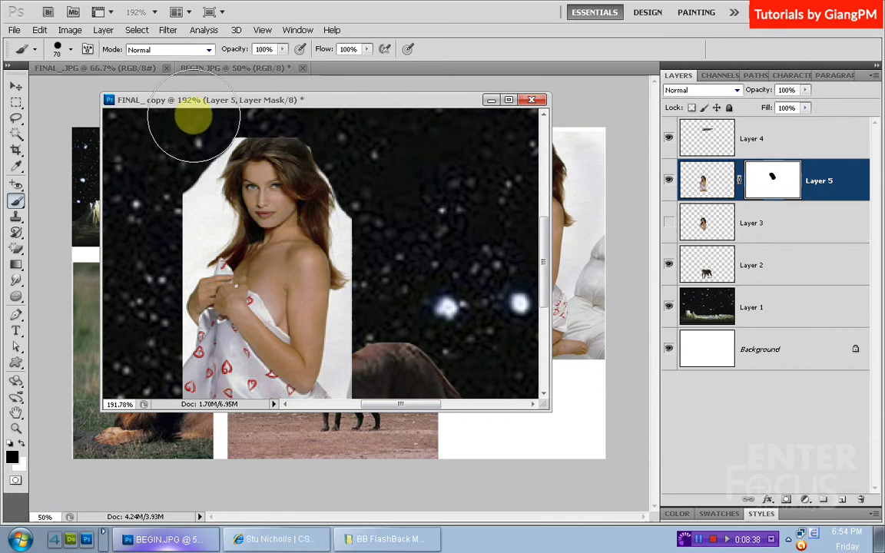
pyautogui.click(69, 50)
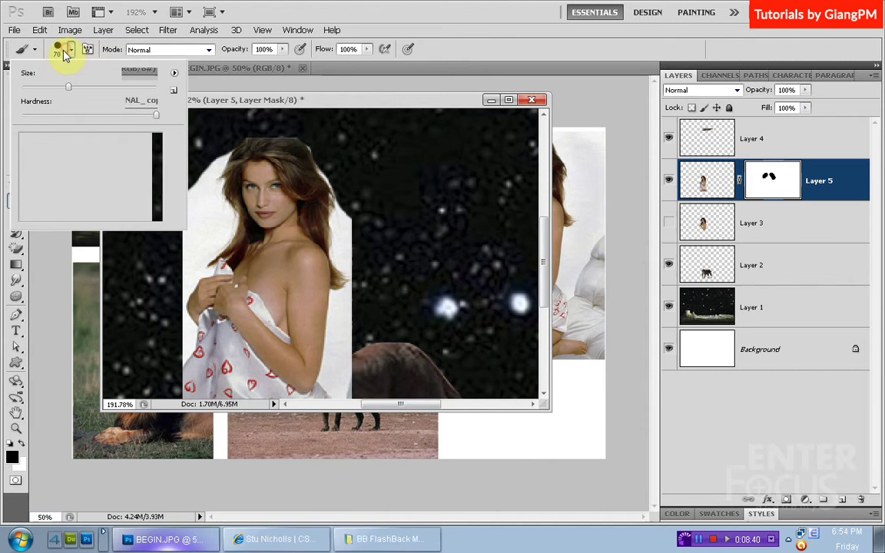
pyautogui.click(415, 79)
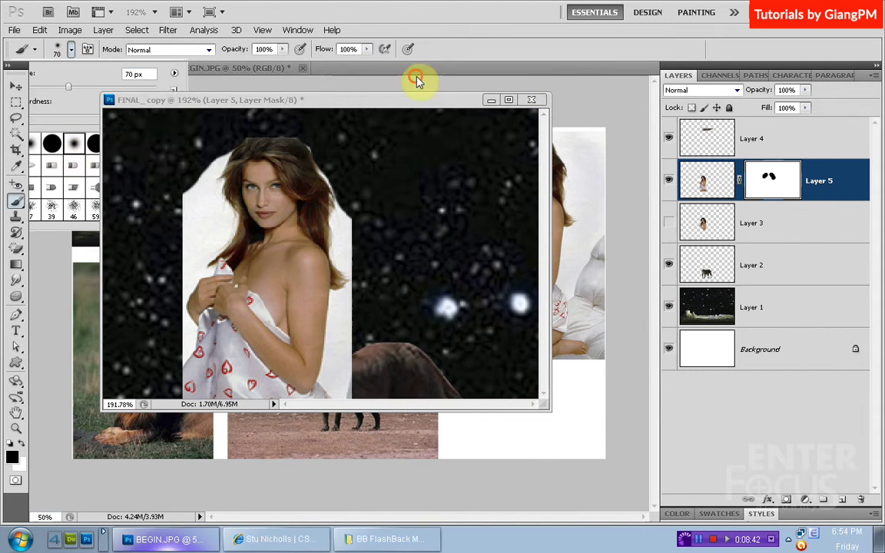
pyautogui.click(204, 156)
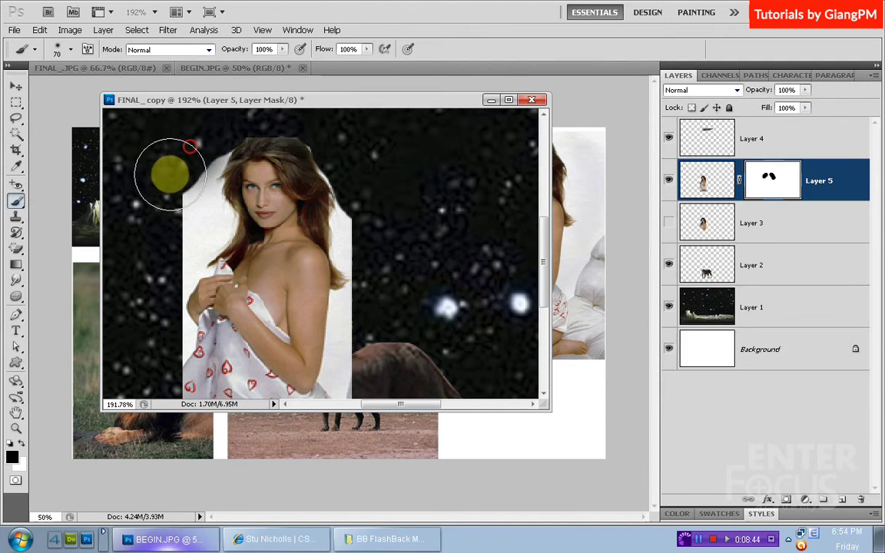
pyautogui.moveTo(169, 192)
pyautogui.mouseDown()
pyautogui.moveTo(166, 200)
pyautogui.moveTo(180, 196)
pyautogui.moveTo(194, 213)
pyautogui.moveTo(182, 239)
pyautogui.moveTo(197, 207)
pyautogui.moveTo(191, 204)
pyautogui.moveTo(162, 261)
pyautogui.moveTo(148, 266)
pyautogui.mouseUp()
pyautogui.moveTo(343, 235)
pyautogui.mouseDown()
pyautogui.moveTo(356, 197)
pyautogui.moveTo(372, 236)
pyautogui.moveTo(343, 223)
pyautogui.mouseUp()
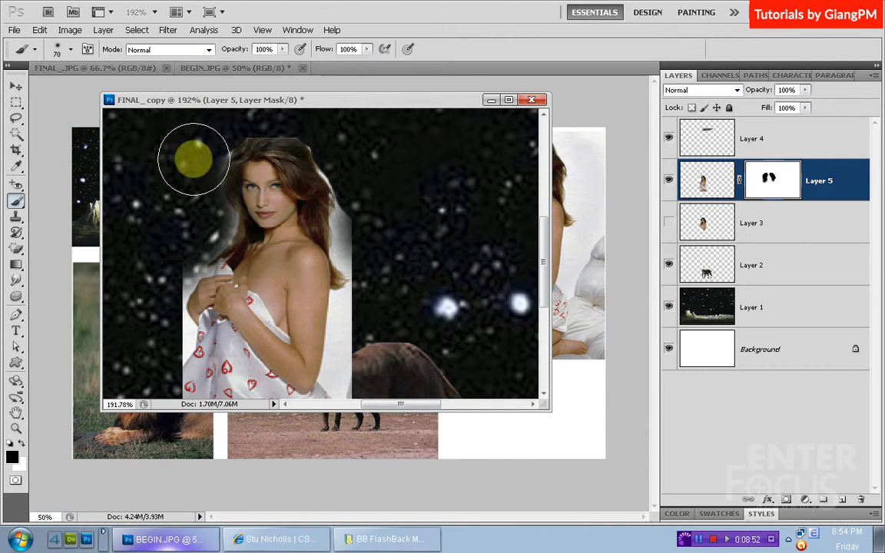
# Step: With a soft 70 px brush, mask the remaining glow beside the hair and body
pyautogui.click(58, 51)
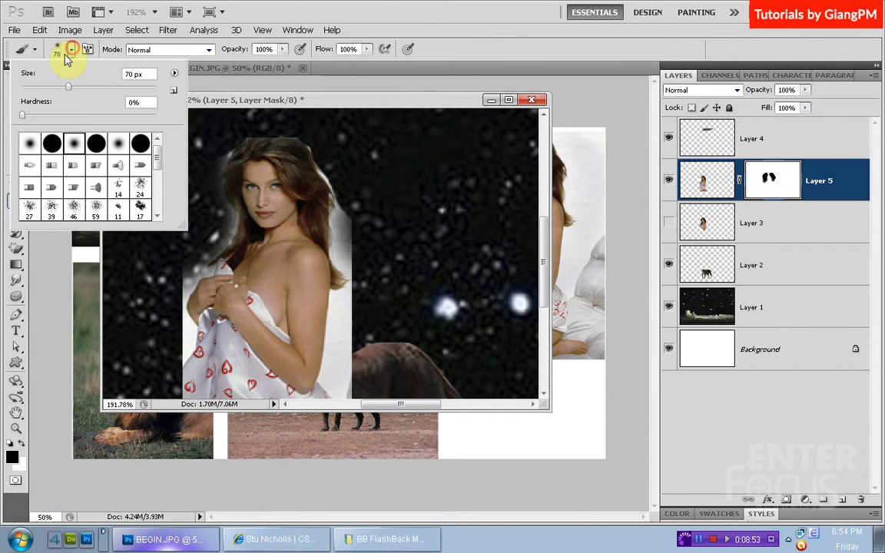
pyautogui.click(48, 143)
pyautogui.click(403, 205)
pyautogui.moveTo(395, 210)
pyautogui.mouseDown()
pyautogui.moveTo(384, 203)
pyautogui.moveTo(380, 237)
pyautogui.moveTo(375, 217)
pyautogui.moveTo(377, 238)
pyautogui.mouseUp()
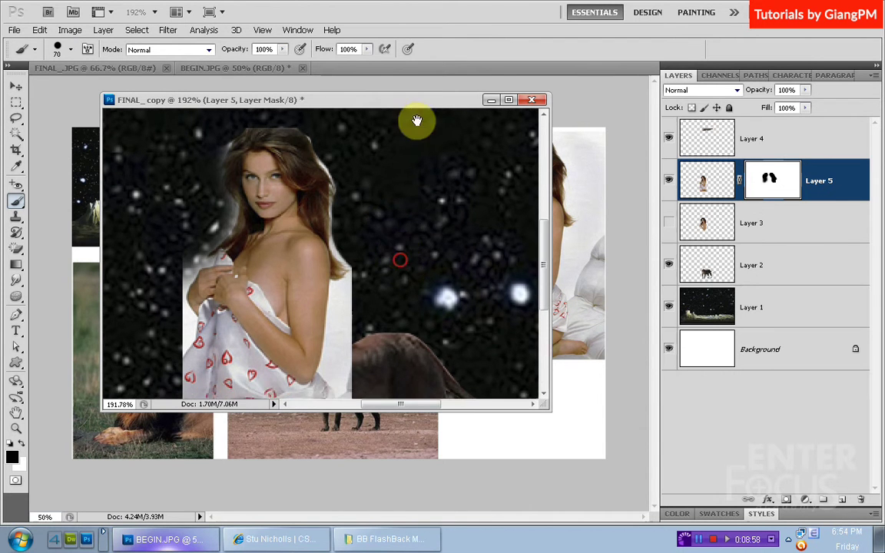
pyautogui.scroll(-5, 419, 122)
pyautogui.moveTo(397, 167)
pyautogui.mouseDown()
pyautogui.moveTo(370, 279)
pyautogui.moveTo(252, 312)
pyautogui.moveTo(405, 370)
pyautogui.moveTo(172, 274)
pyautogui.moveTo(228, 297)
pyautogui.moveTo(188, 217)
pyautogui.moveTo(163, 207)
pyautogui.mouseUp()
pyautogui.moveTo(335, 319); pyautogui.dragTo(399, 434)
pyautogui.moveTo(277, 357); pyautogui.dragTo(236, 307)
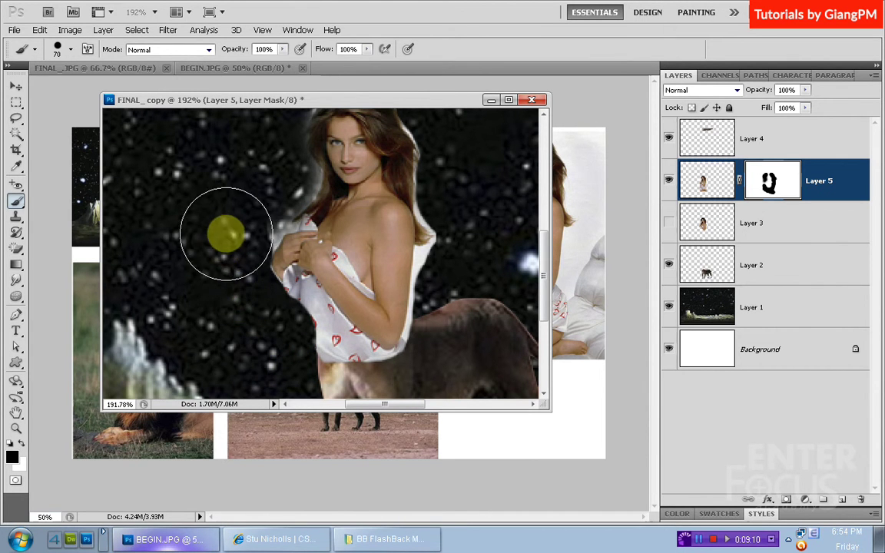
pyautogui.click(236, 206)
pyautogui.moveTo(236, 207); pyautogui.dragTo(183, 212)
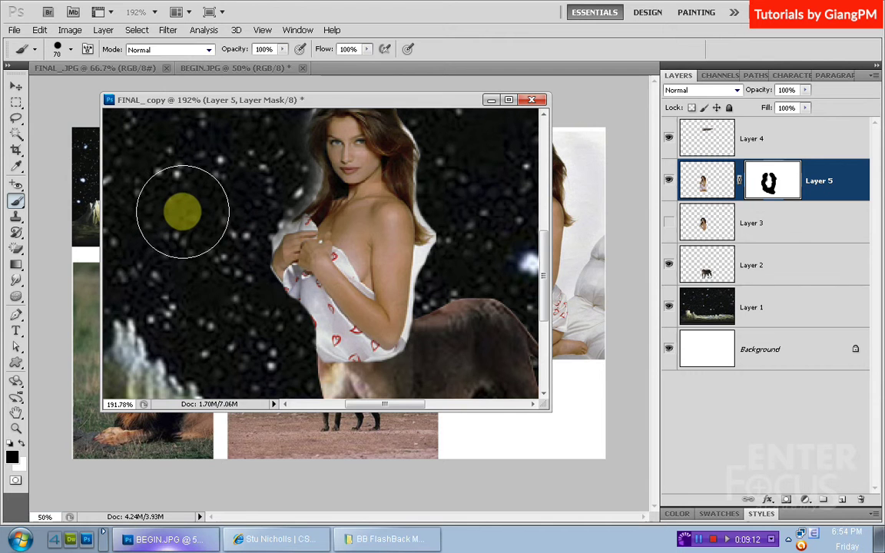
# Step: Start a Pen outline of the woman along her arm, neck and hair
pyautogui.click(15, 86)
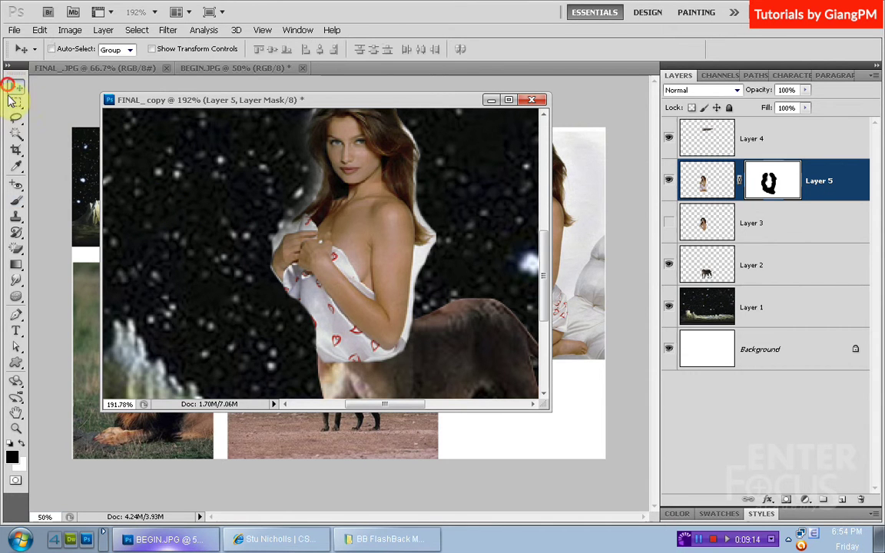
pyautogui.click(15, 315)
pyautogui.moveTo(227, 162); pyautogui.dragTo(543, 411)
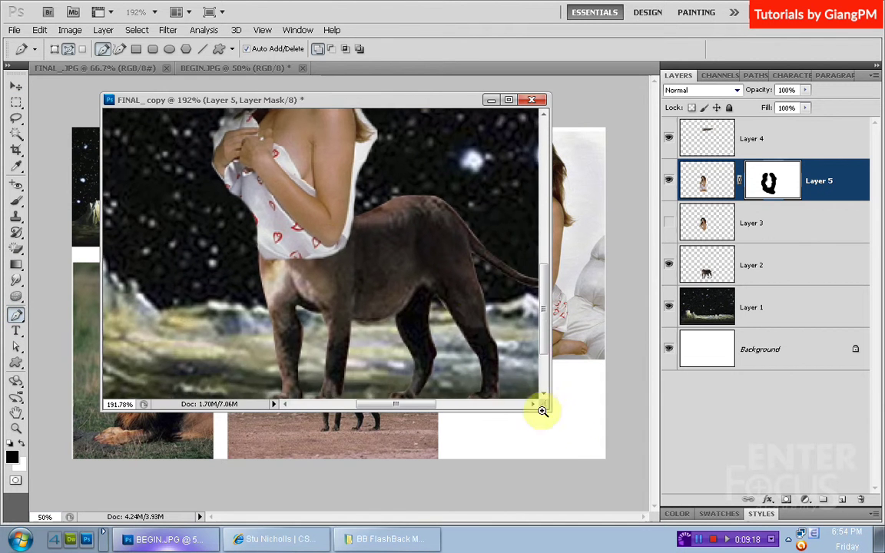
pyautogui.scroll(5, 439, 312)
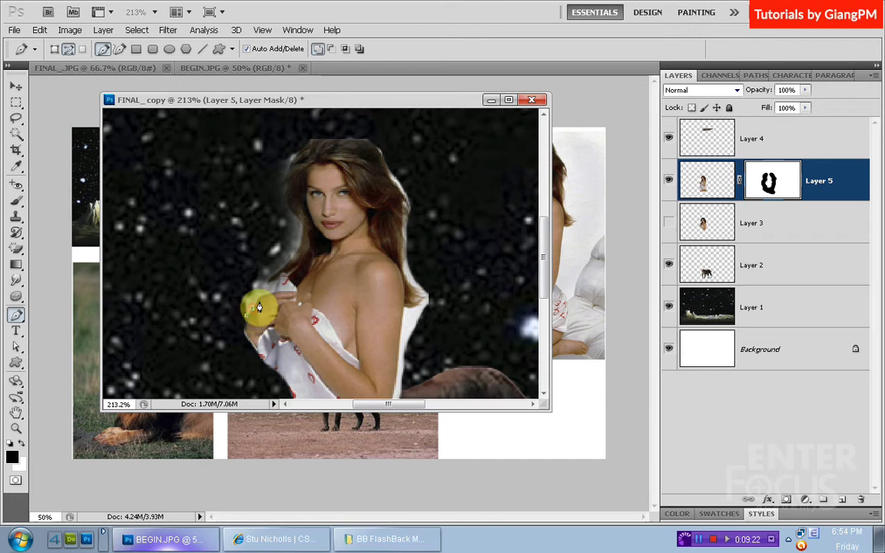
pyautogui.click(259, 302)
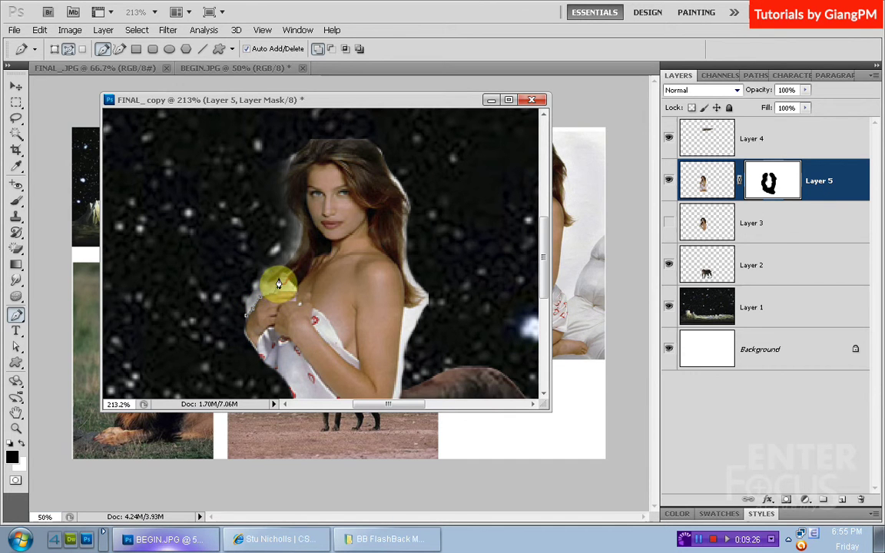
pyautogui.click(266, 282)
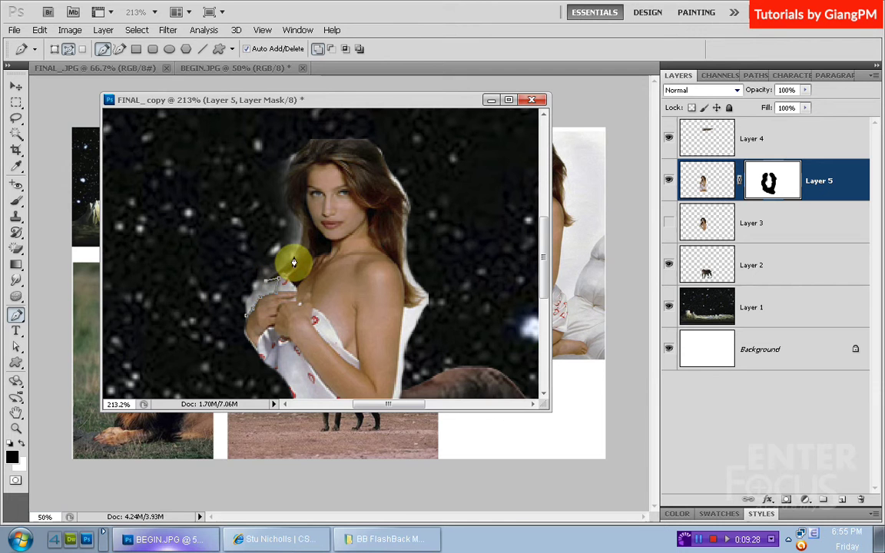
pyautogui.click(303, 236)
pyautogui.moveTo(263, 198); pyautogui.dragTo(198, 290)
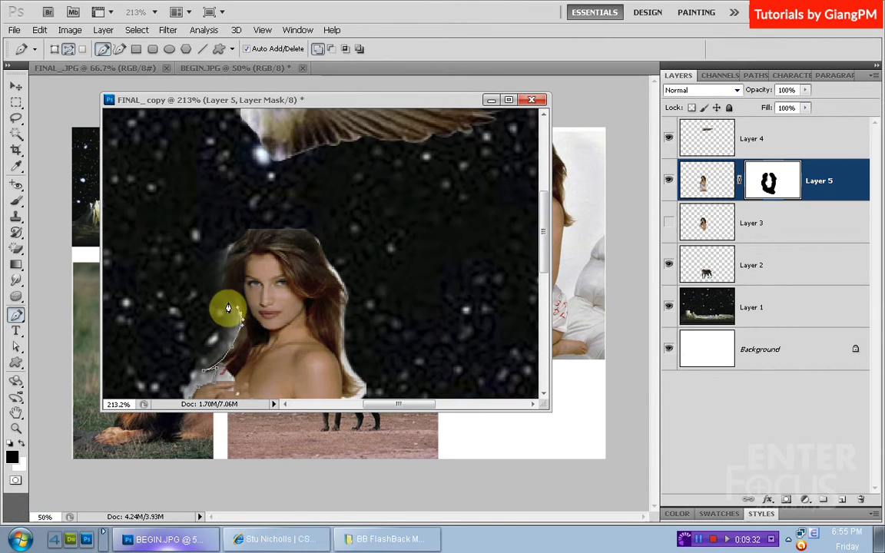
pyautogui.click(228, 295)
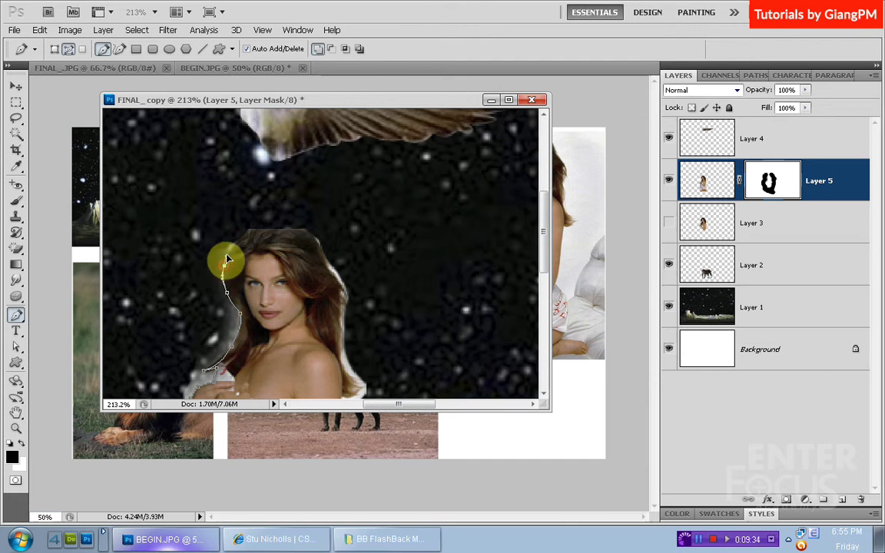
pyautogui.moveTo(227, 261); pyautogui.dragTo(241, 241)
pyautogui.moveTo(291, 221)
pyautogui.mouseDown()
pyautogui.moveTo(347, 302)
pyautogui.moveTo(312, 286)
pyautogui.moveTo(273, 238)
pyautogui.moveTo(279, 331)
pyautogui.mouseUp()
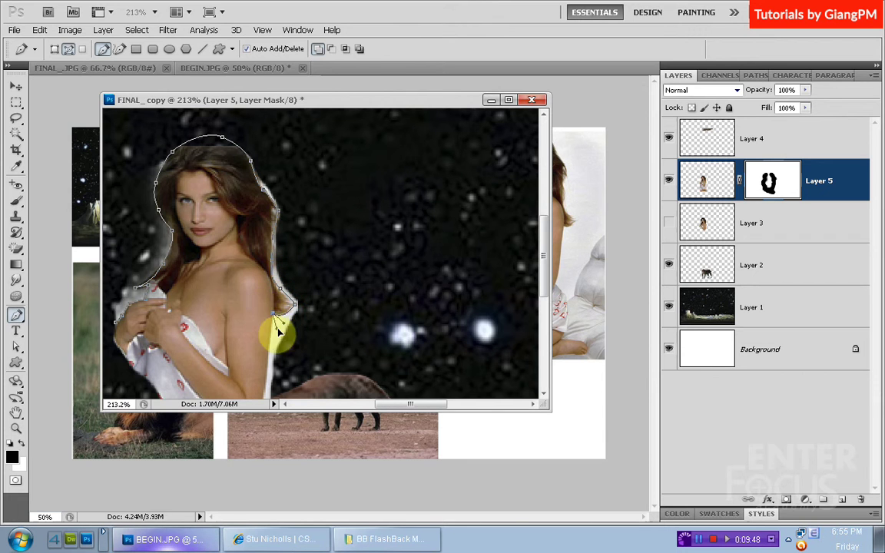
# Step: Close the outline along shoulder and towel, mask everything outside it, deselect and view at 100%
pyautogui.scroll(-2, 292, 291)
pyautogui.scroll(-3, 297, 292)
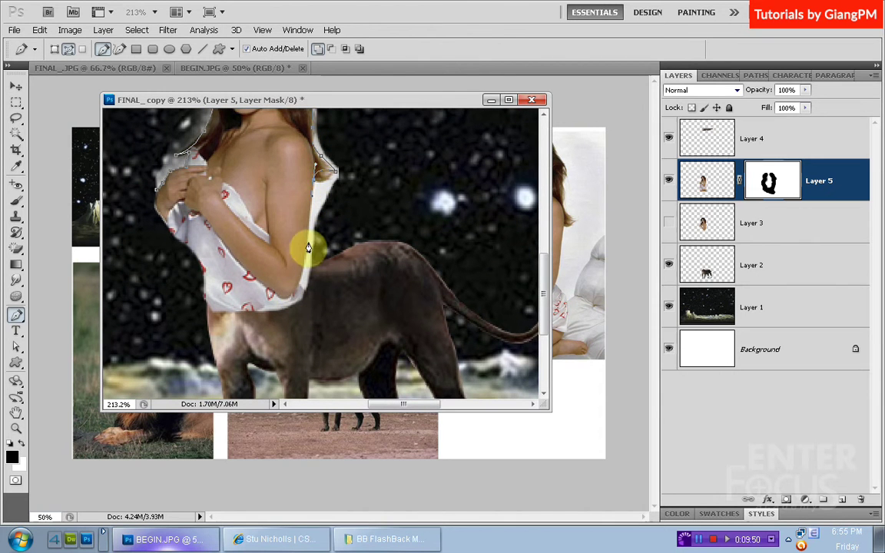
pyautogui.click(321, 186)
pyautogui.moveTo(275, 297); pyautogui.dragTo(235, 265)
pyautogui.click(220, 247)
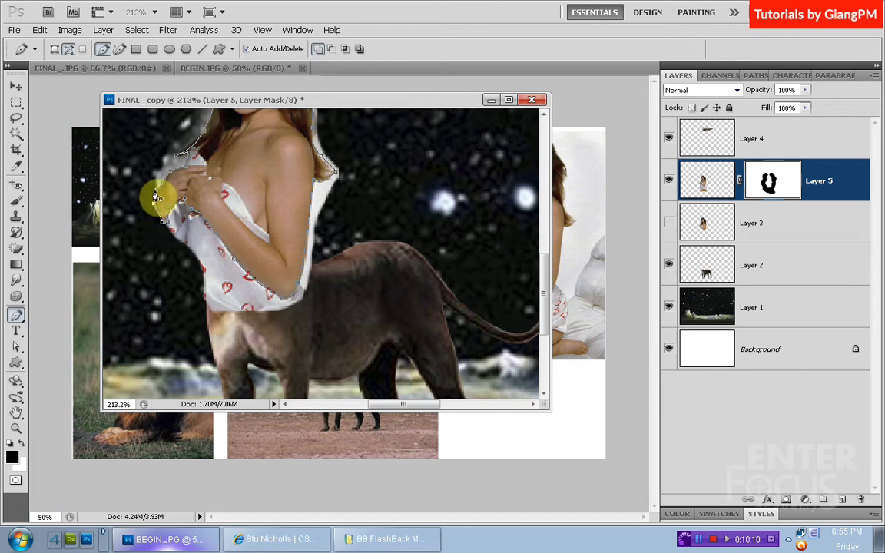
pyautogui.click(164, 193)
pyautogui.hotkey('ctrl', 'Return')
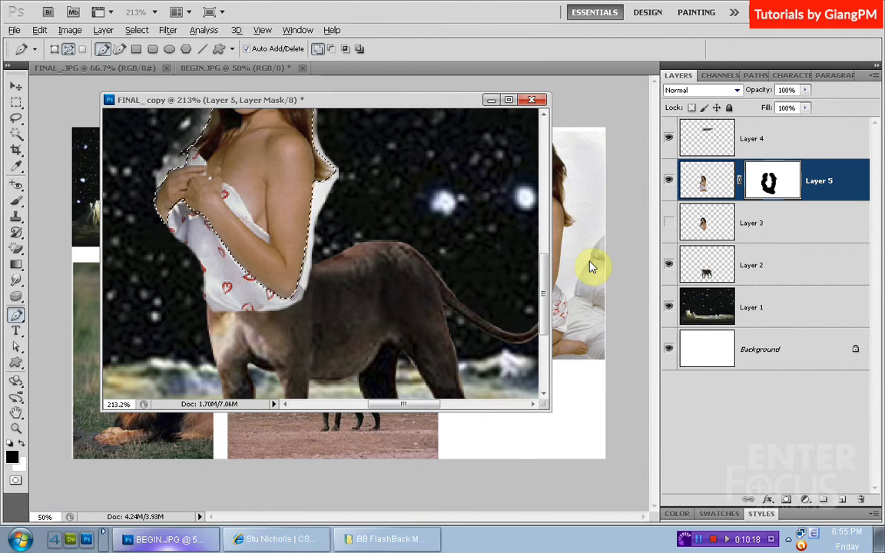
pyautogui.hotkey('ctrl', 'i')
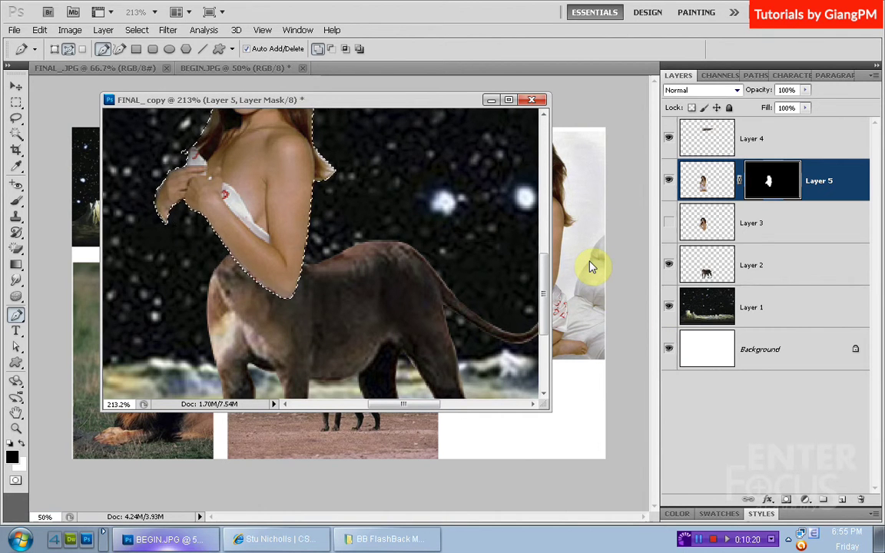
pyautogui.hotkey('ctrl', 'd')
pyautogui.hotkey('ctrl', '1')
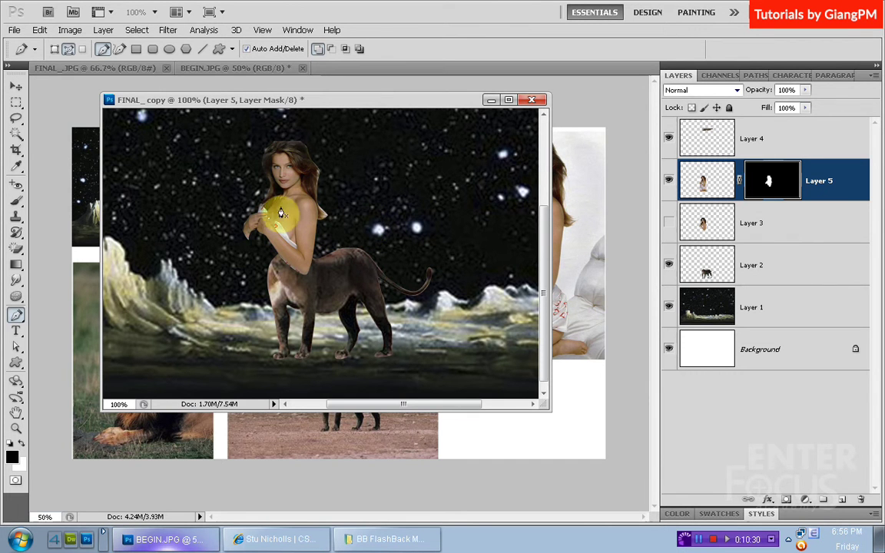
# Step: Create empty Layer 6 above the woman and load her outline from Layer 5's mask
pyautogui.click(17, 86)
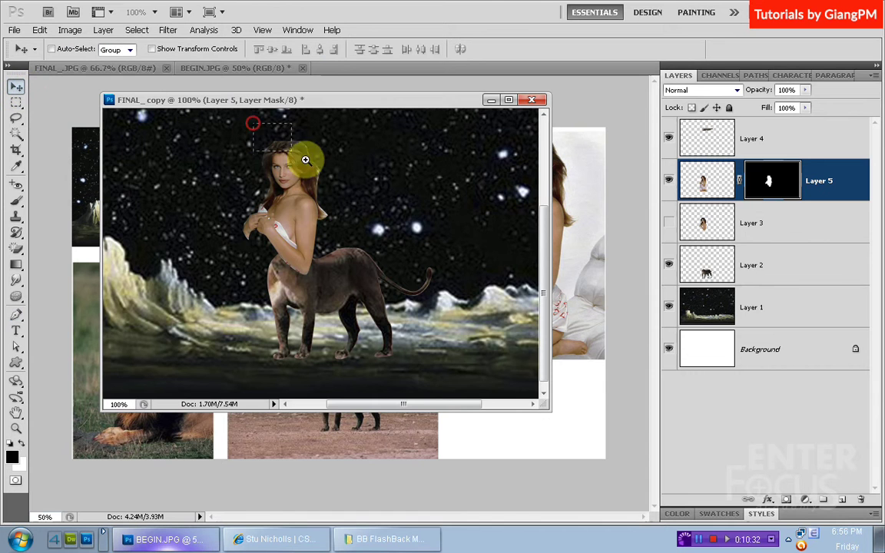
pyautogui.scroll(5, 307, 158)
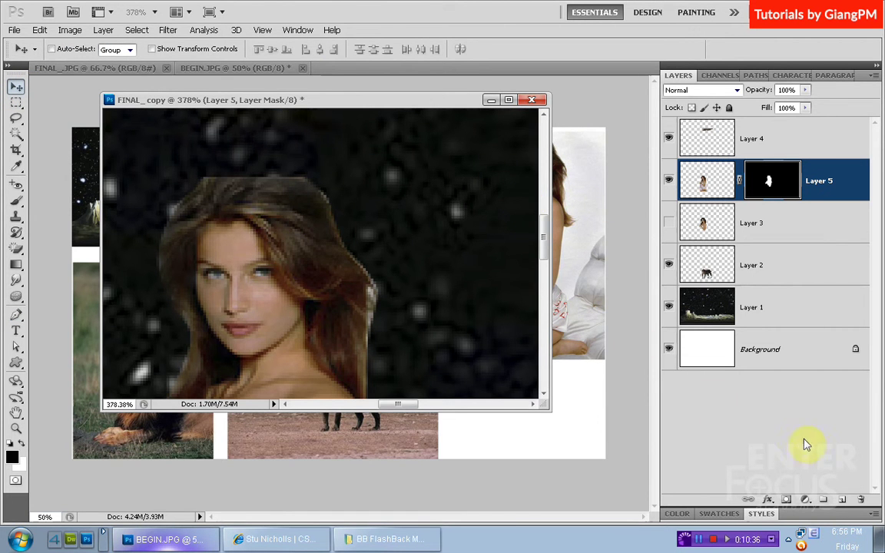
pyautogui.click(842, 500)
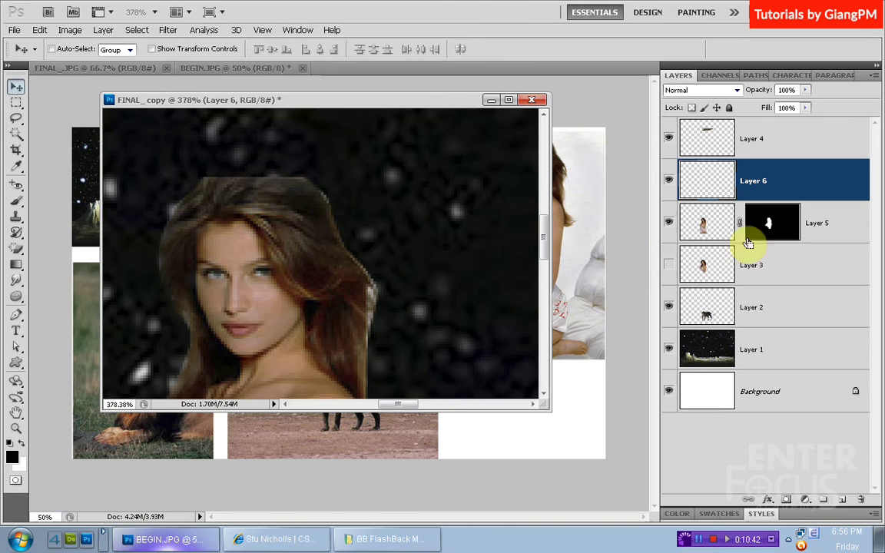
pyautogui.keyDown('ctrl'); pyautogui.click(771, 225); pyautogui.keyUp('ctrl')
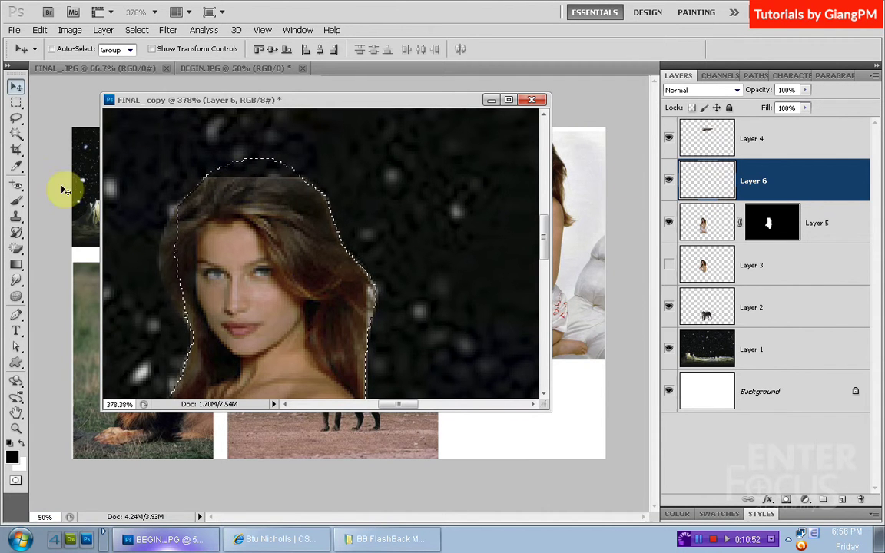
pyautogui.click(15, 216)
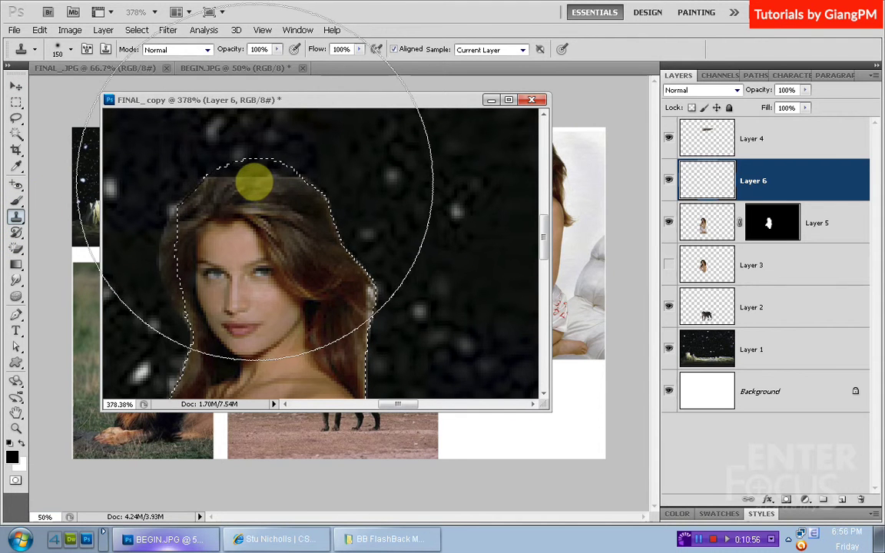
# Step: Shrink the Clone Stamp brush and begin cloning hair over the top of the head on Layer 6
pyautogui.press('[')
pyautogui.press('[')
pyautogui.press('[')
pyautogui.press('[')
pyautogui.press('[')
pyautogui.press('[')
pyautogui.press('[')
pyautogui.press('[')
pyautogui.press('[')
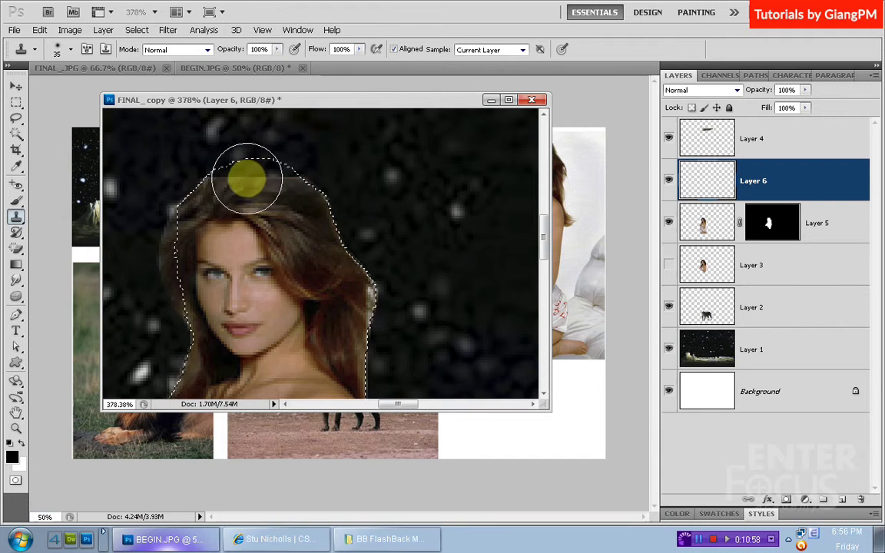
pyautogui.press('[')
pyautogui.press('[')
pyautogui.press('[')
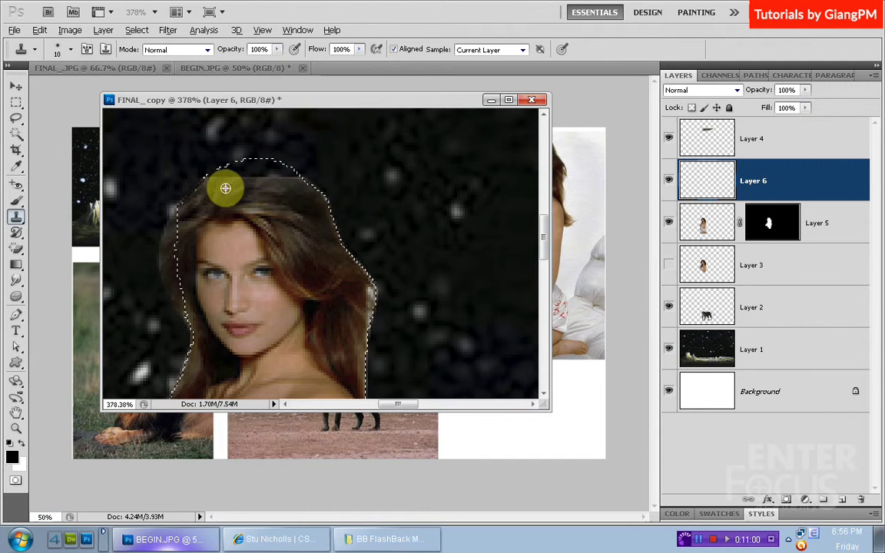
pyautogui.moveTo(216, 189)
pyautogui.mouseDown()
pyautogui.moveTo(246, 168)
pyautogui.moveTo(231, 177)
pyautogui.mouseUp()
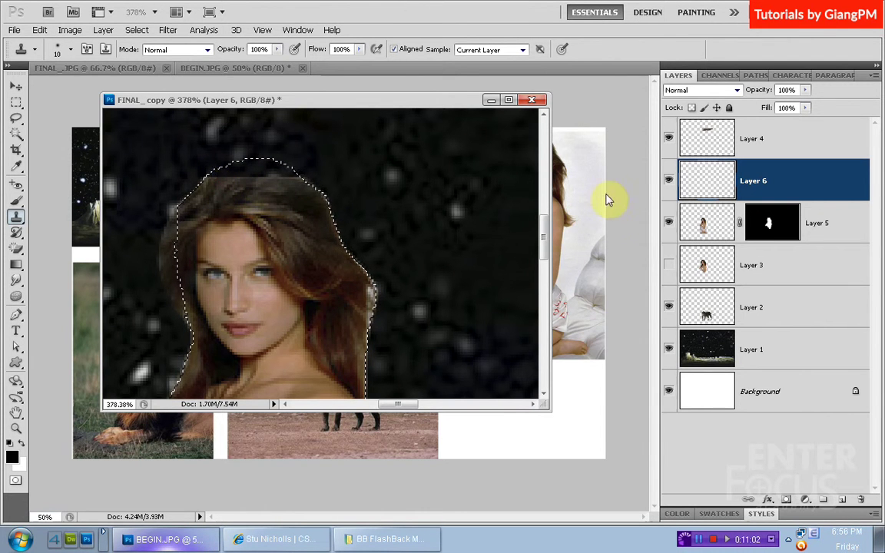
pyautogui.click(707, 223)
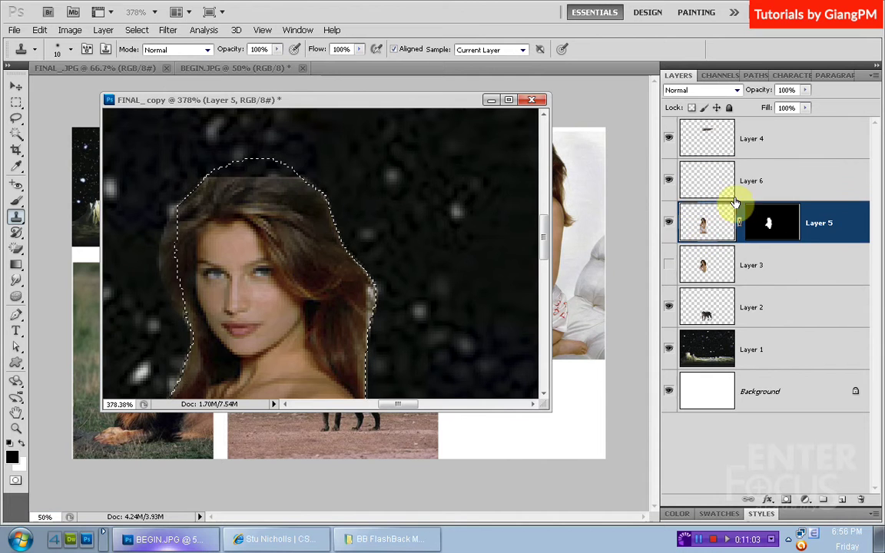
pyautogui.click(699, 181)
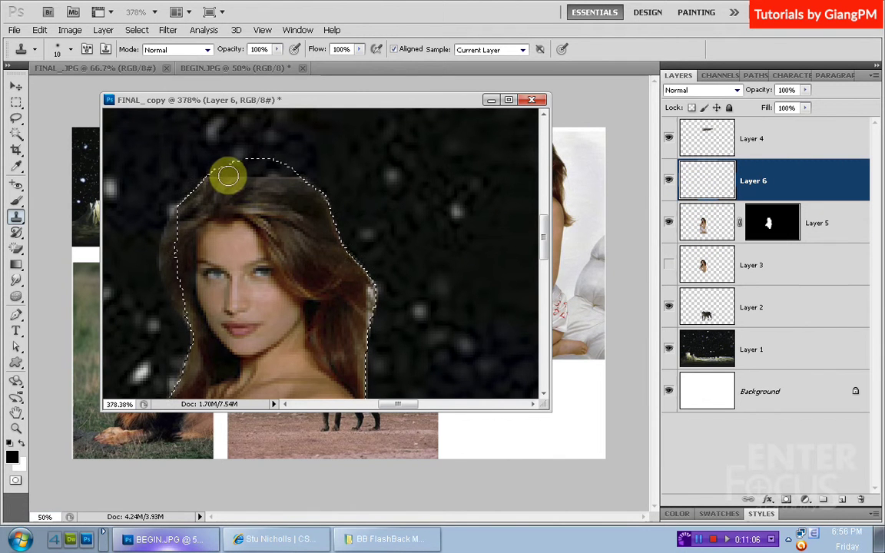
pyautogui.moveTo(222, 178)
pyautogui.mouseDown()
pyautogui.moveTo(250, 163)
pyautogui.moveTo(272, 180)
pyautogui.moveTo(243, 166)
pyautogui.mouseUp()
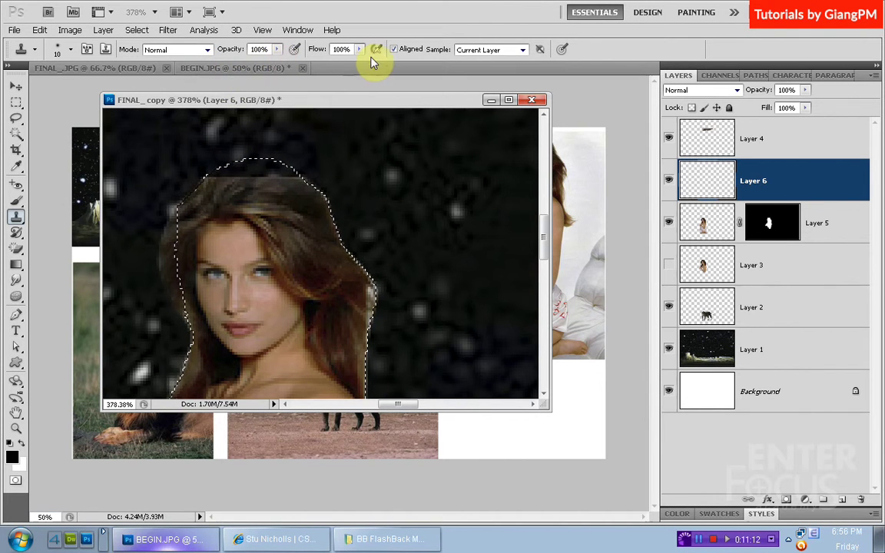
# Step: Set Sample to All Layers and paint cloned hair texture across the top of the head
pyautogui.click(524, 50)
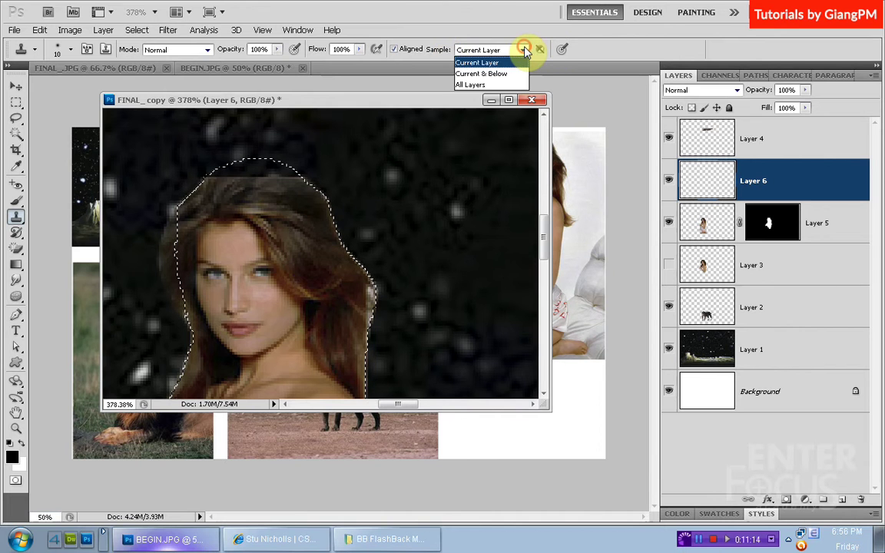
pyautogui.click(476, 84)
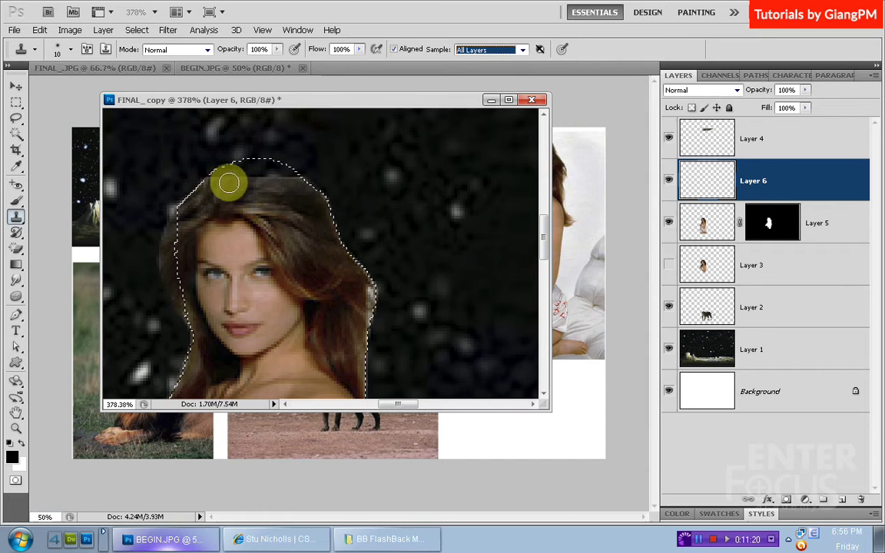
pyautogui.moveTo(234, 203); pyautogui.dragTo(252, 167)
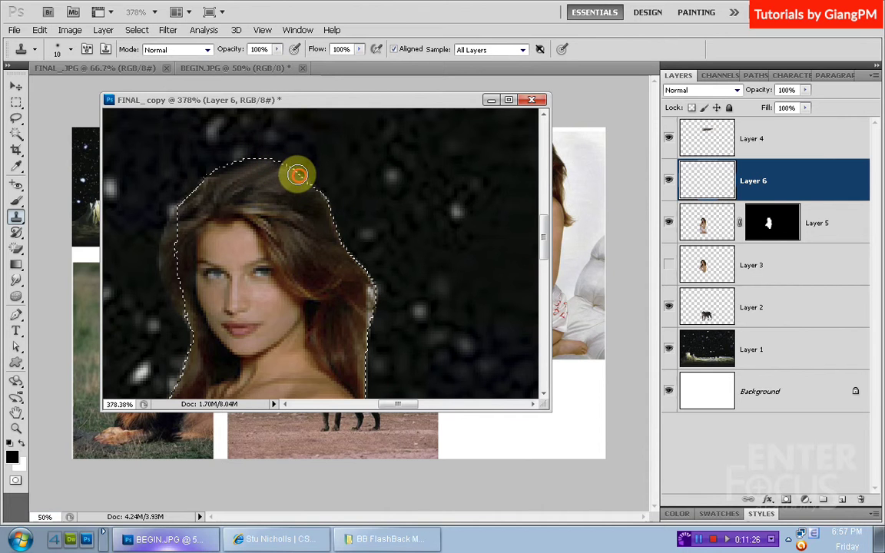
pyautogui.moveTo(286, 173); pyautogui.dragTo(223, 172)
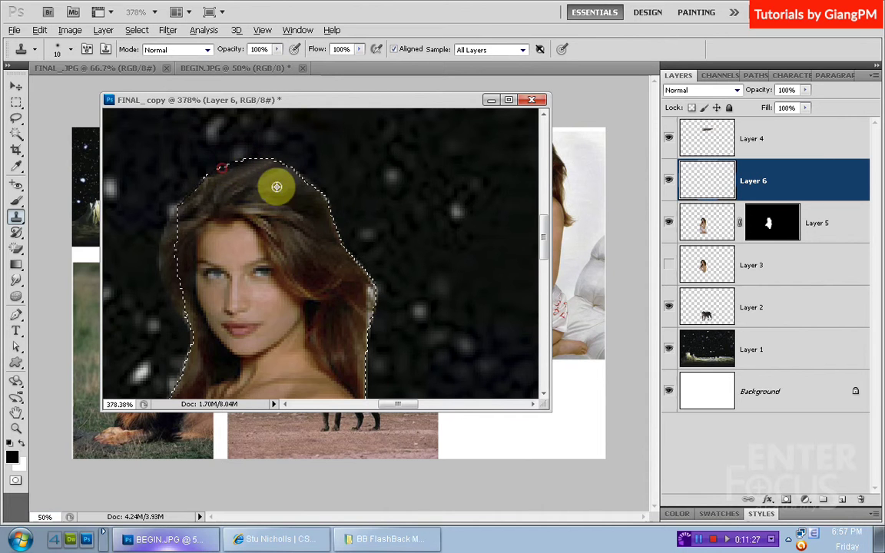
pyautogui.click(229, 168)
pyautogui.click(218, 170)
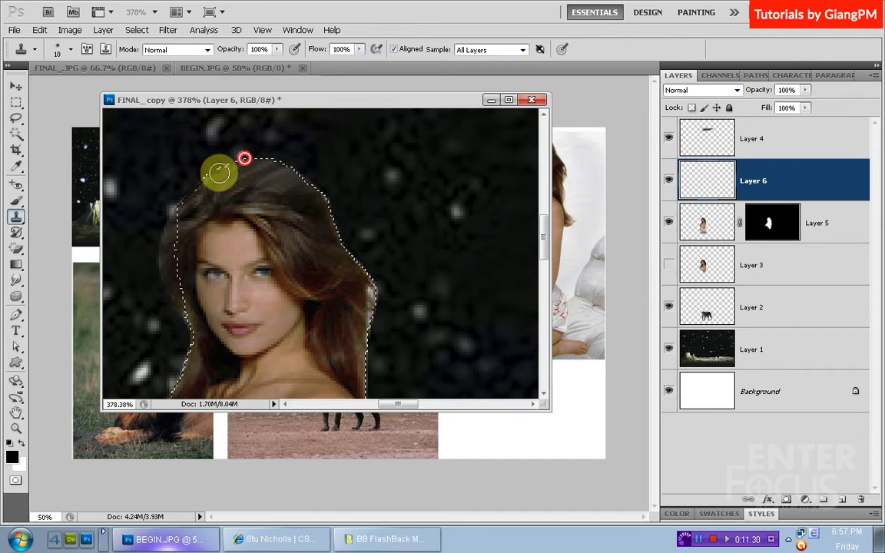
pyautogui.moveTo(237, 162); pyautogui.dragTo(361, 231)
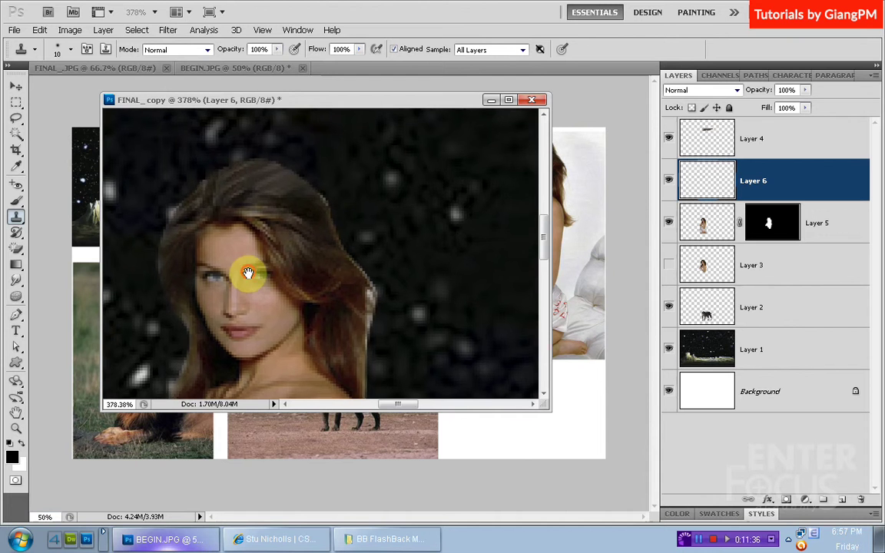
pyautogui.moveTo(246, 273); pyautogui.dragTo(335, 174)
pyautogui.moveTo(267, 361)
pyautogui.mouseDown()
pyautogui.moveTo(266, 278)
pyautogui.moveTo(277, 296)
pyautogui.moveTo(250, 247)
pyautogui.moveTo(290, 218)
pyautogui.moveTo(321, 286)
pyautogui.mouseUp()
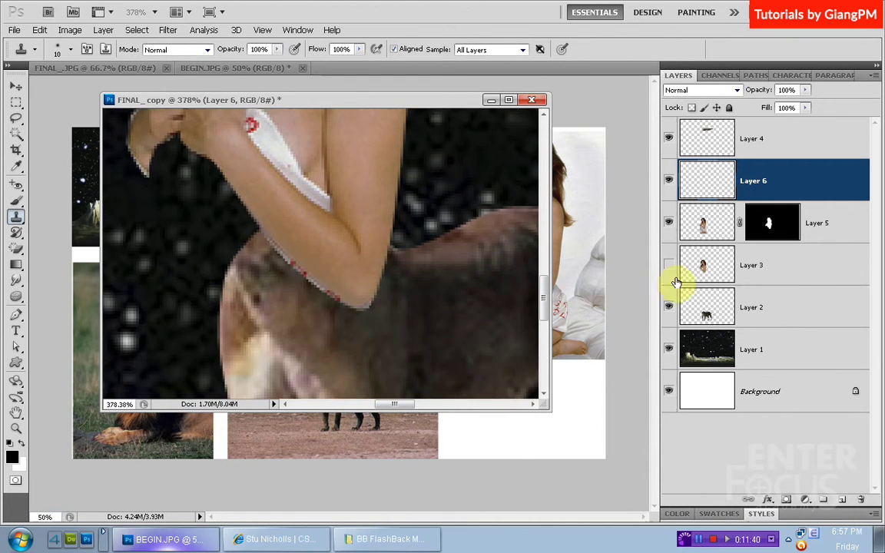
# Step: On Layer 2, trace a closed Pen path around the fur below the woman's arm
pyautogui.click(716, 310)
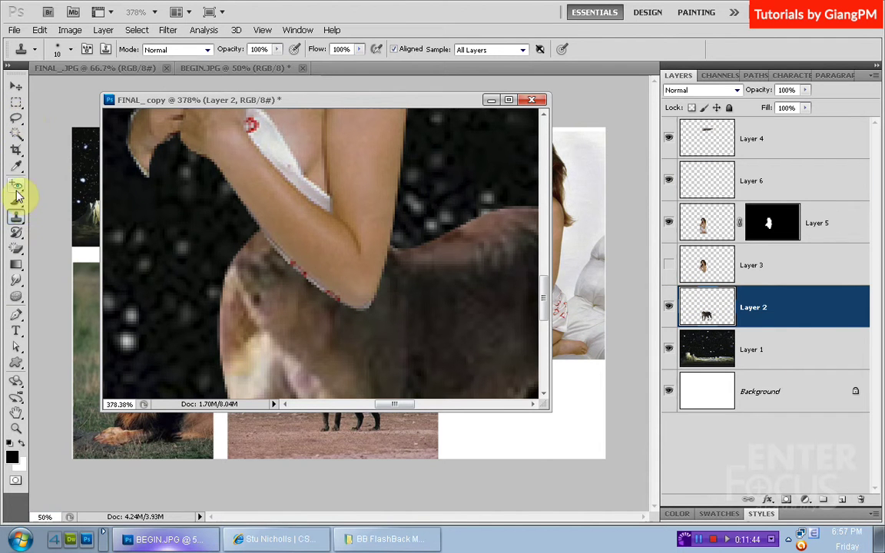
pyautogui.click(15, 313)
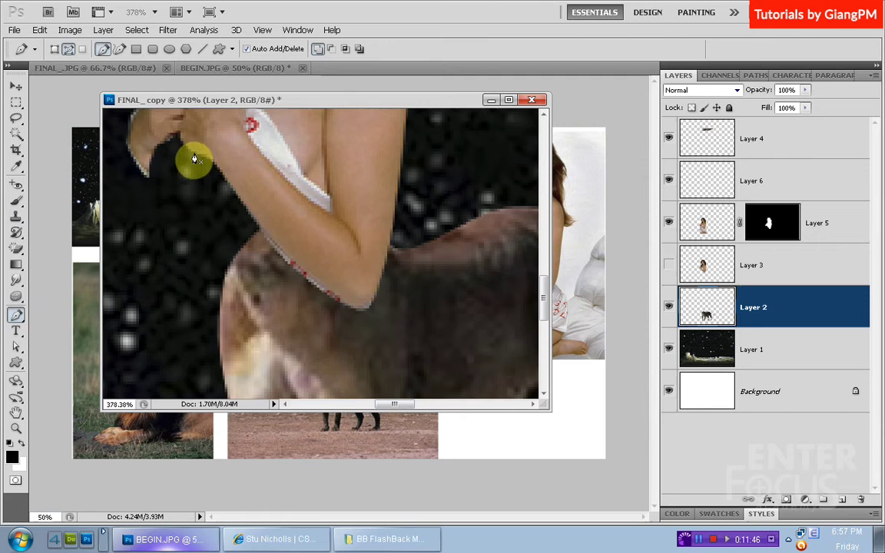
pyautogui.moveTo(194, 160); pyautogui.dragTo(202, 252)
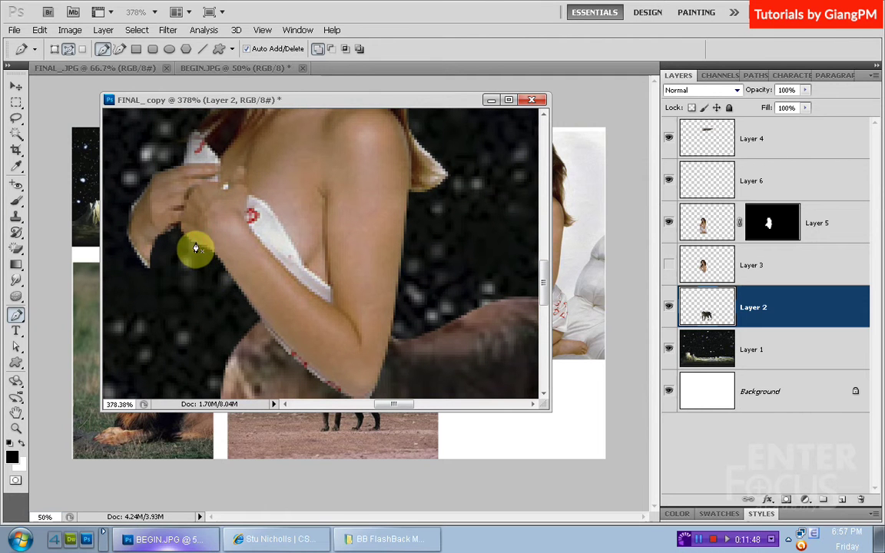
pyautogui.click(196, 243)
pyautogui.moveTo(228, 312); pyautogui.dragTo(208, 257)
pyautogui.moveTo(206, 321); pyautogui.dragTo(198, 364)
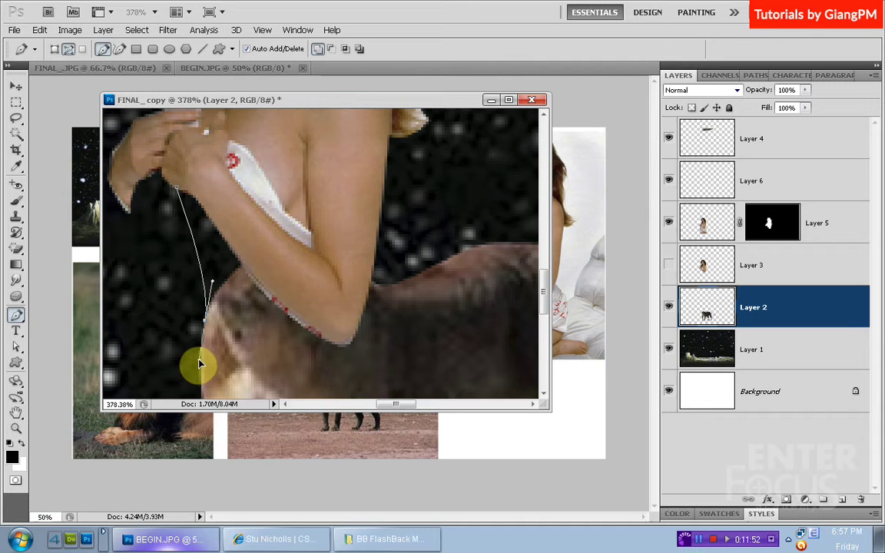
pyautogui.moveTo(259, 352); pyautogui.dragTo(279, 336)
pyautogui.moveTo(318, 253); pyautogui.dragTo(307, 213)
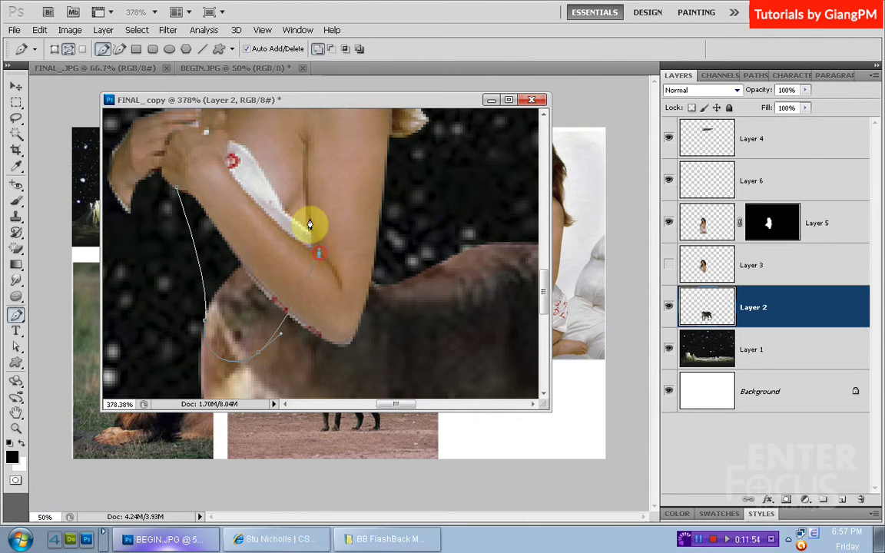
pyautogui.click(239, 191)
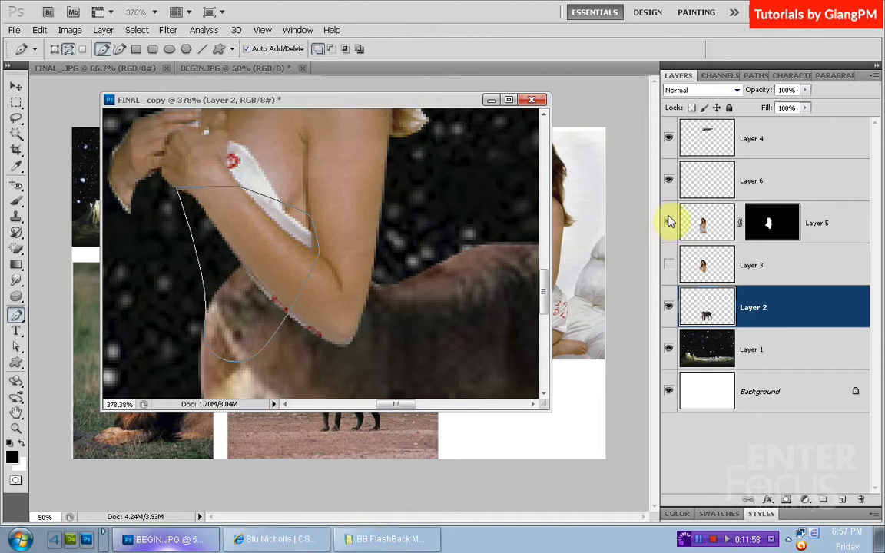
# Step: Turn the path into a selection and subtract the Layer 5 body mask to exclude the arm
pyautogui.keyDown('ctrl'); pyautogui.click(769, 229); pyautogui.keyUp('ctrl')
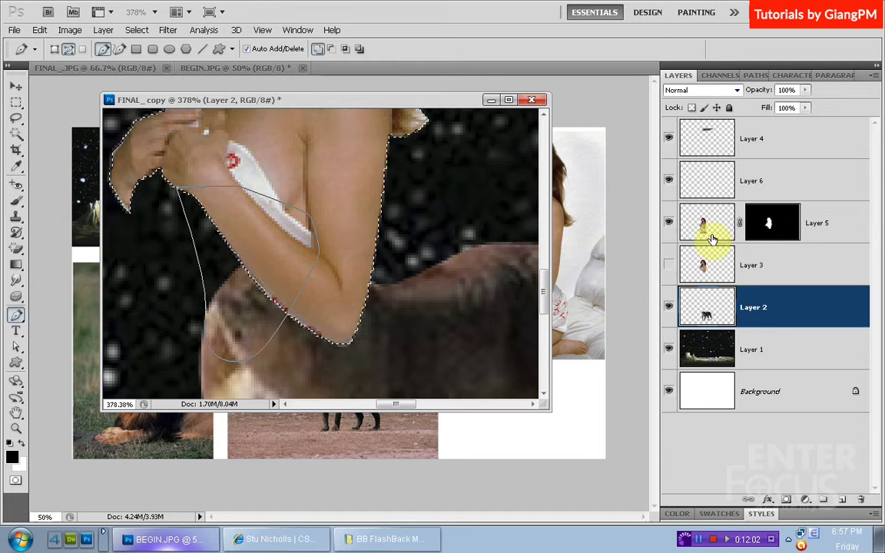
pyautogui.hotkey('ctrl', 'Return')
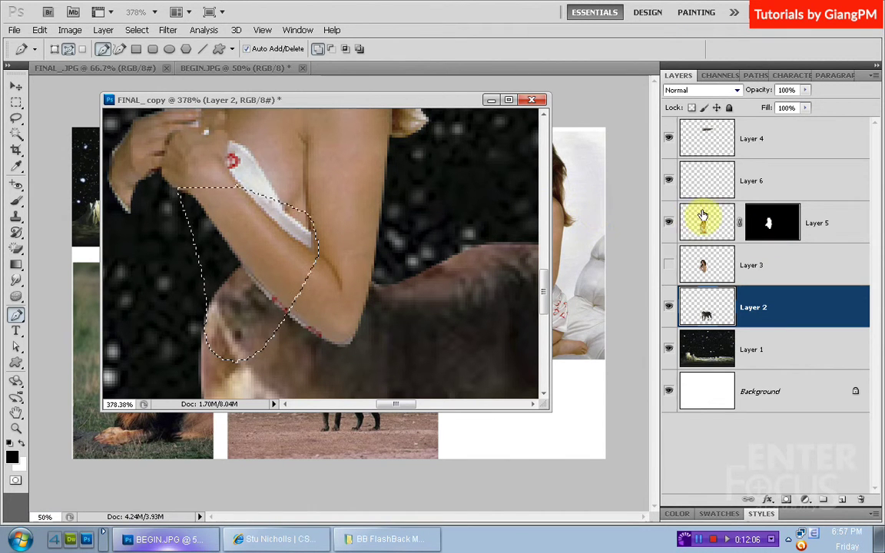
pyautogui.keyDown('ctrl'); pyautogui.keyDown('alt'); pyautogui.click(772, 231); pyautogui.keyUp('alt'); pyautogui.keyUp('ctrl')
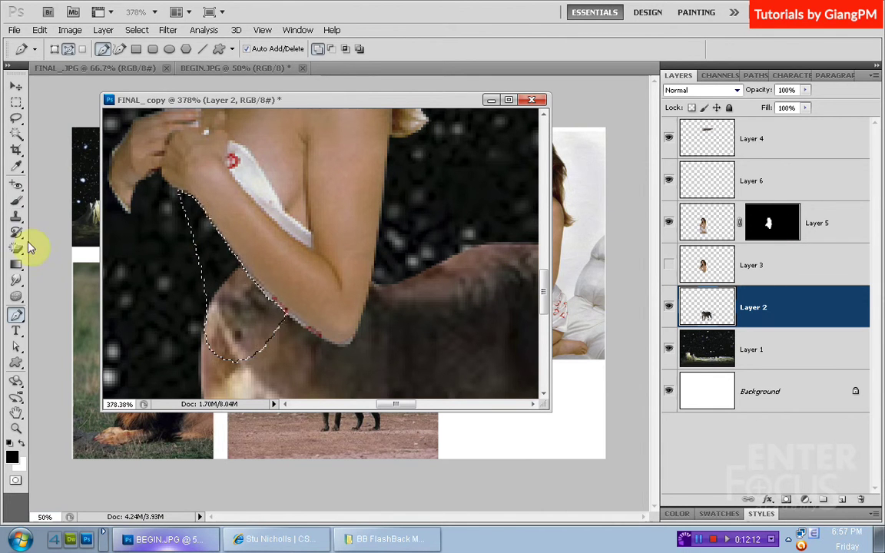
pyautogui.click(16, 216)
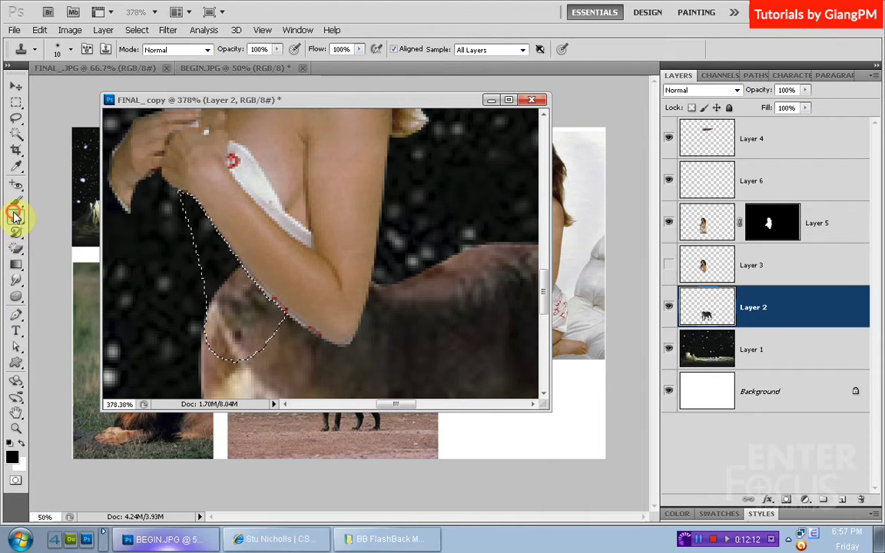
# Step: Sample nearby lioness fur, clone it into the seam under the arm, then deselect
pyautogui.keyDown('alt'); pyautogui.click(250, 339); pyautogui.keyUp('alt')
pyautogui.moveTo(233, 297)
pyautogui.mouseDown()
pyautogui.moveTo(229, 271)
pyautogui.moveTo(217, 286)
pyautogui.moveTo(241, 300)
pyautogui.moveTo(251, 340)
pyautogui.moveTo(209, 293)
pyautogui.moveTo(211, 302)
pyautogui.moveTo(257, 338)
pyautogui.moveTo(204, 256)
pyautogui.moveTo(211, 266)
pyautogui.moveTo(204, 231)
pyautogui.moveTo(253, 326)
pyautogui.moveTo(197, 237)
pyautogui.moveTo(189, 197)
pyautogui.moveTo(205, 209)
pyautogui.moveTo(256, 347)
pyautogui.moveTo(207, 223)
pyautogui.moveTo(233, 347)
pyautogui.mouseUp()
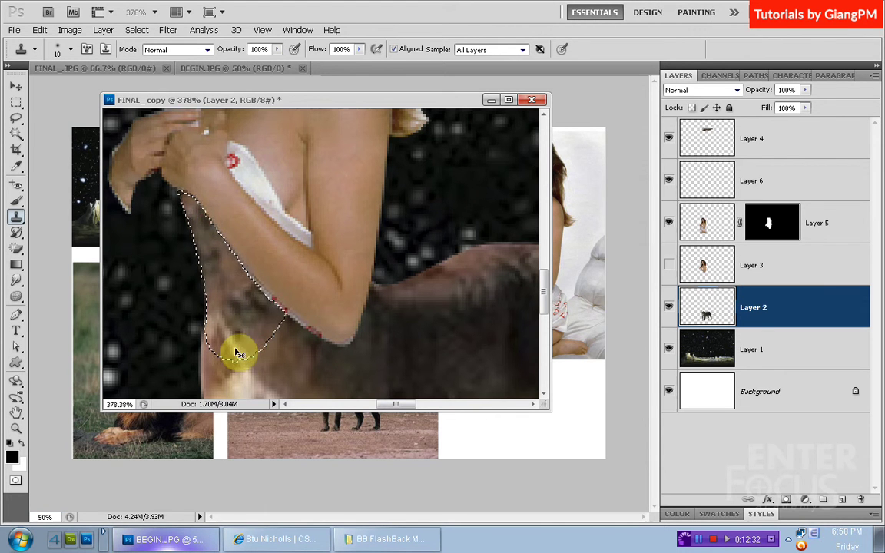
pyautogui.hotkey('ctrl', 'd')
pyautogui.moveTo(172, 251); pyautogui.dragTo(310, 313)
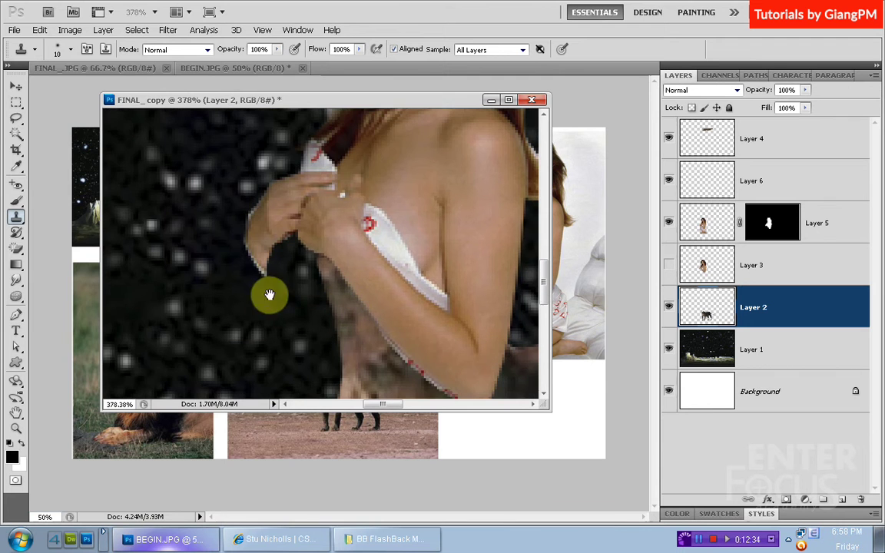
# Step: Draw a closed Pen path around the dark gap along the arm's outer edge
pyautogui.click(16, 314)
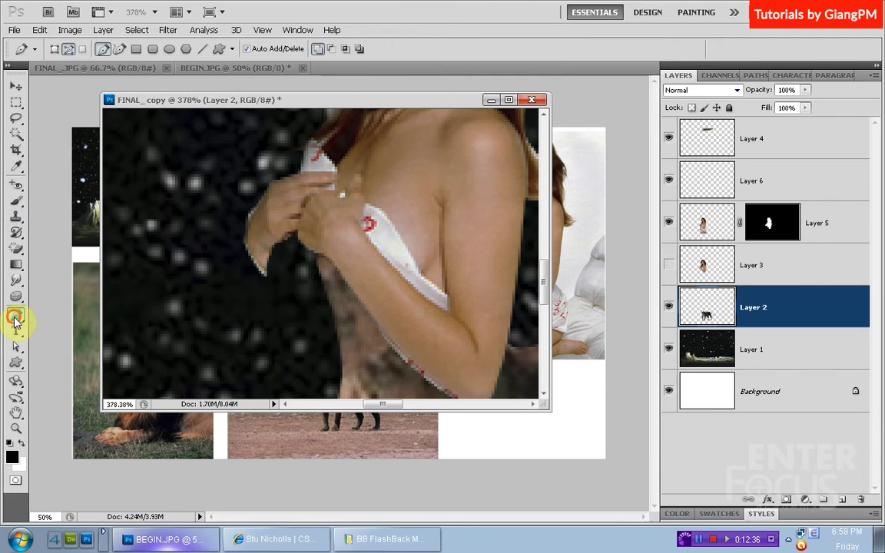
pyautogui.moveTo(243, 270)
pyautogui.mouseDown()
pyautogui.moveTo(201, 199)
pyautogui.moveTo(235, 245)
pyautogui.moveTo(234, 236)
pyautogui.mouseUp()
pyautogui.click(202, 171)
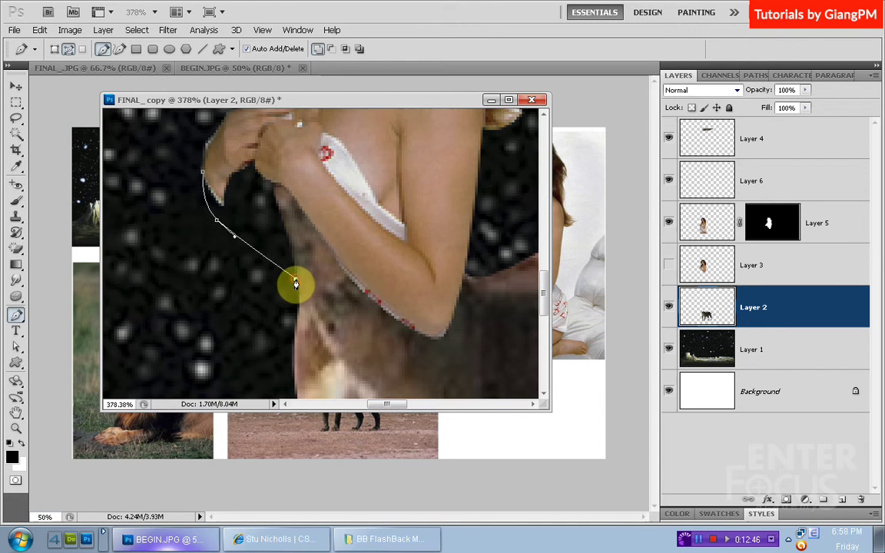
pyautogui.moveTo(295, 281)
pyautogui.mouseDown()
pyautogui.moveTo(284, 240)
pyautogui.moveTo(248, 217)
pyautogui.moveTo(225, 178)
pyautogui.mouseUp()
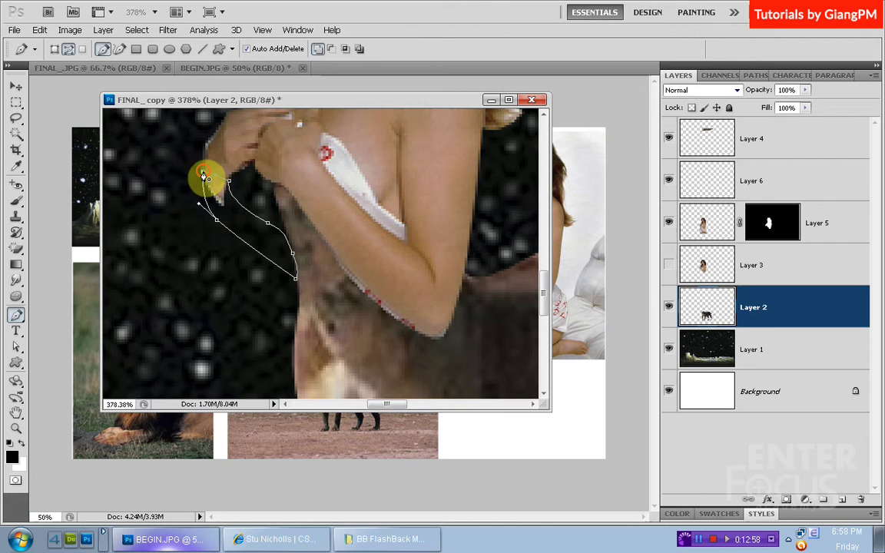
pyautogui.click(203, 177)
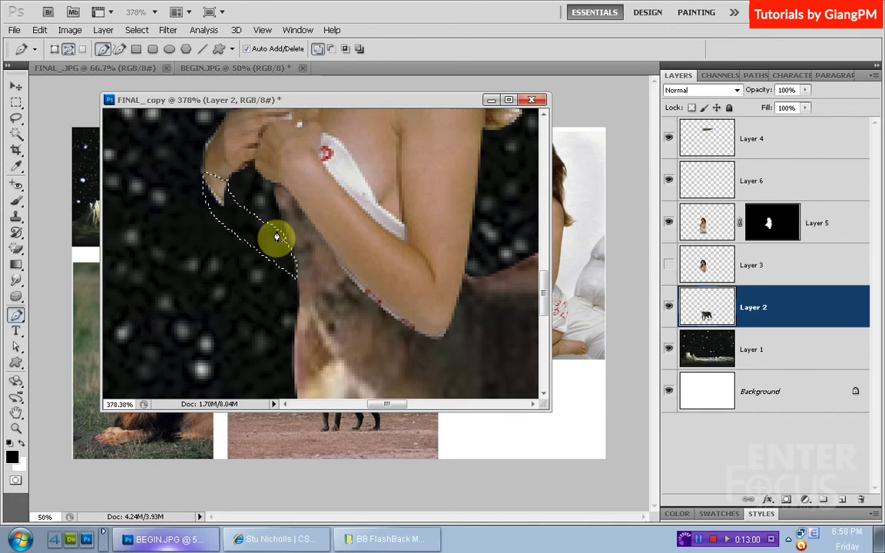
# Step: Clone skin and dark sky into the gap by the arm, deselect, and view at 100%
pyautogui.click(15, 221)
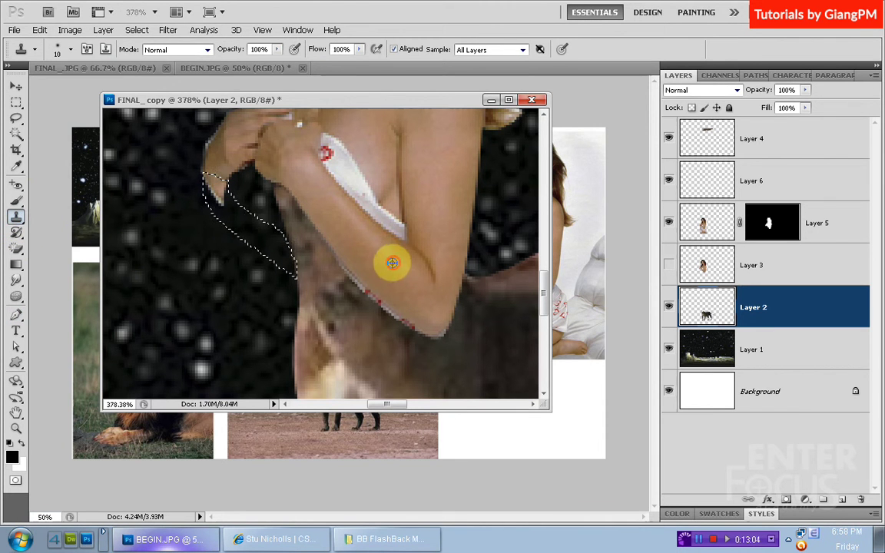
pyautogui.moveTo(264, 243); pyautogui.dragTo(233, 207)
pyautogui.keyDown('alt'); pyautogui.click(385, 273); pyautogui.keyUp('alt')
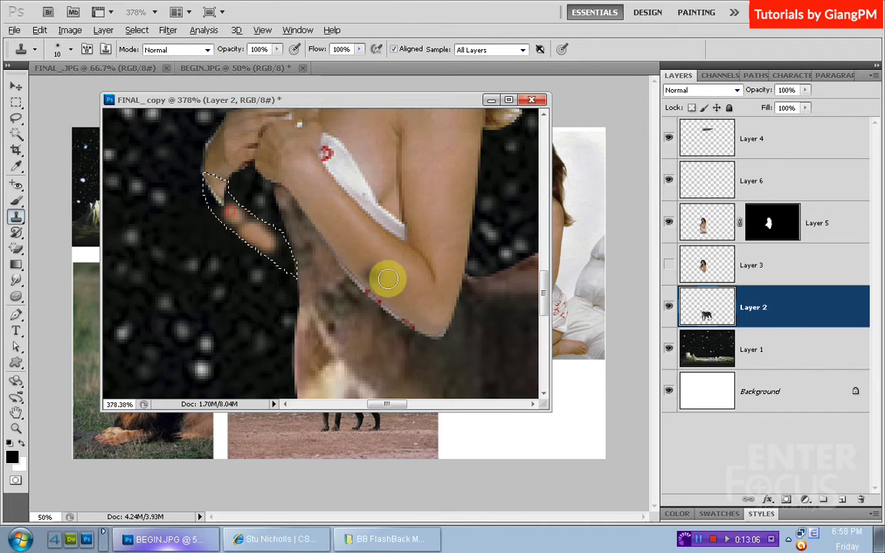
pyautogui.moveTo(277, 231)
pyautogui.mouseDown()
pyautogui.moveTo(289, 246)
pyautogui.moveTo(247, 228)
pyautogui.moveTo(282, 264)
pyautogui.mouseUp()
pyautogui.keyDown('alt'); pyautogui.click(414, 281); pyautogui.keyUp('alt')
pyautogui.keyDown('alt'); pyautogui.click(415, 296); pyautogui.keyUp('alt')
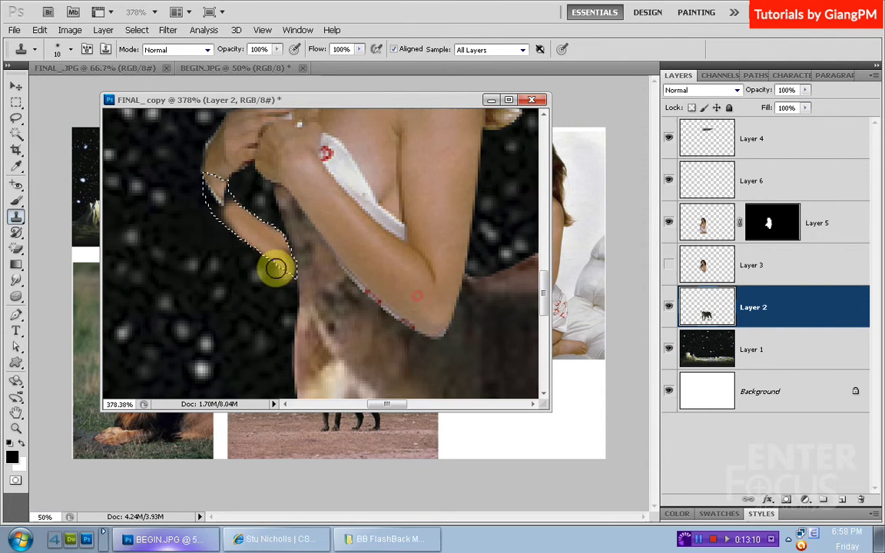
pyautogui.keyDown('alt'); pyautogui.click(410, 278); pyautogui.keyUp('alt')
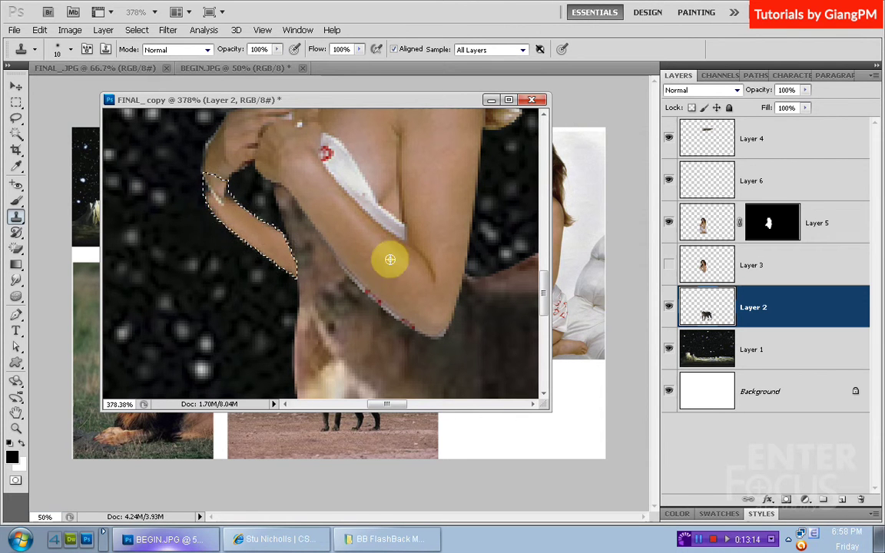
pyautogui.keyDown('alt'); pyautogui.click(407, 267); pyautogui.keyUp('alt')
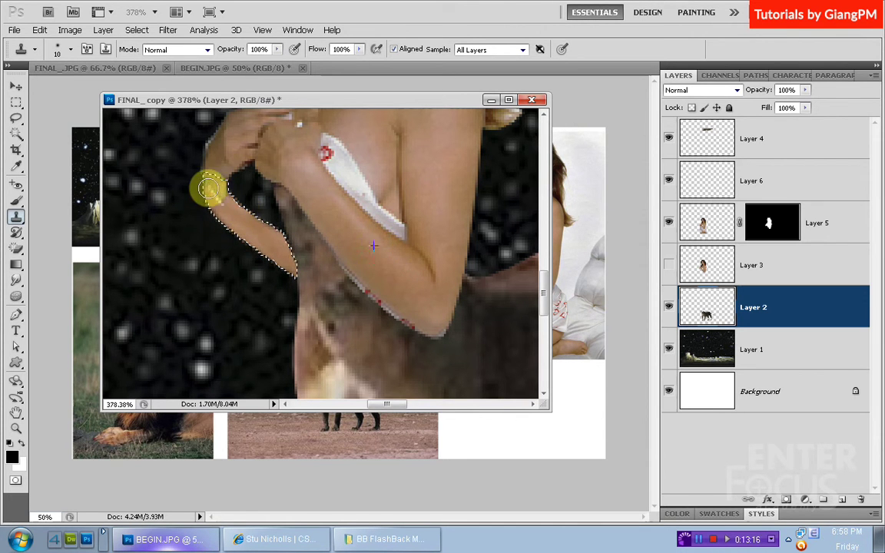
pyautogui.moveTo(296, 231); pyautogui.dragTo(234, 204)
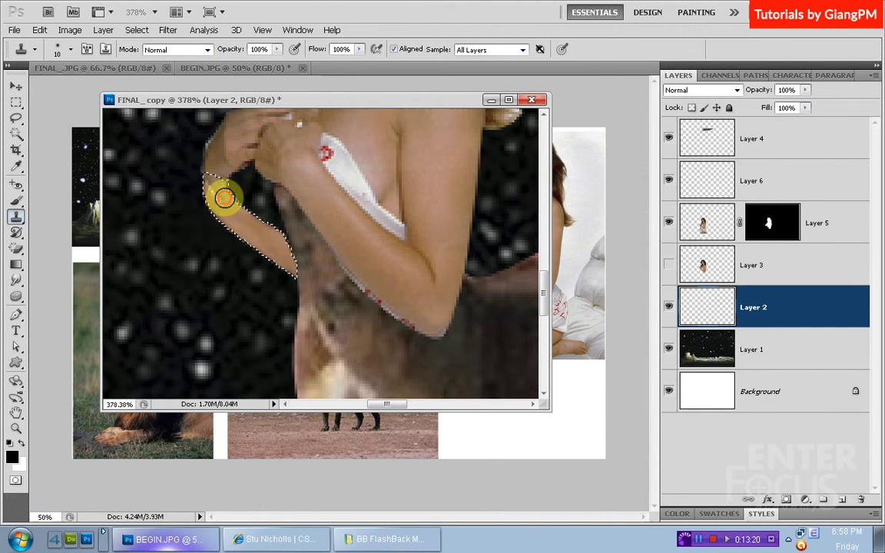
pyautogui.moveTo(224, 198); pyautogui.dragTo(213, 184)
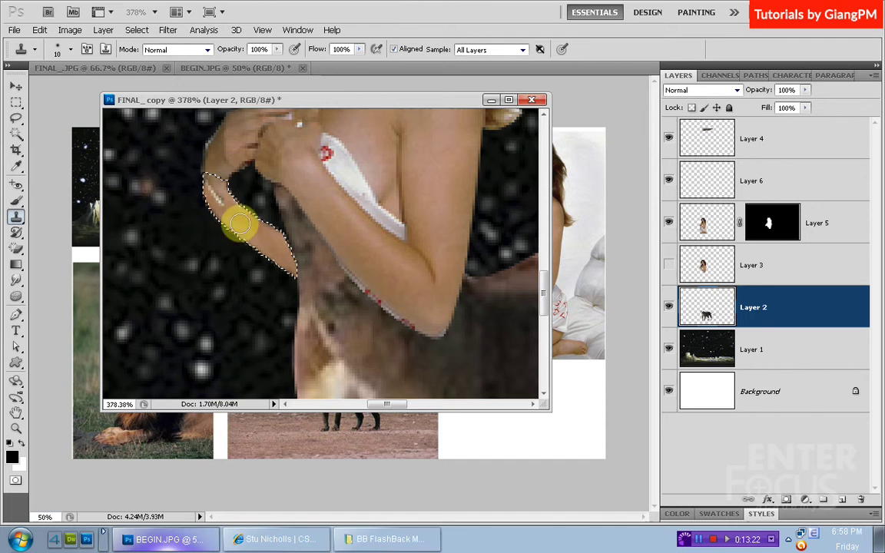
pyautogui.hotkey('ctrl', 'd')
pyautogui.hotkey('ctrl', '1')
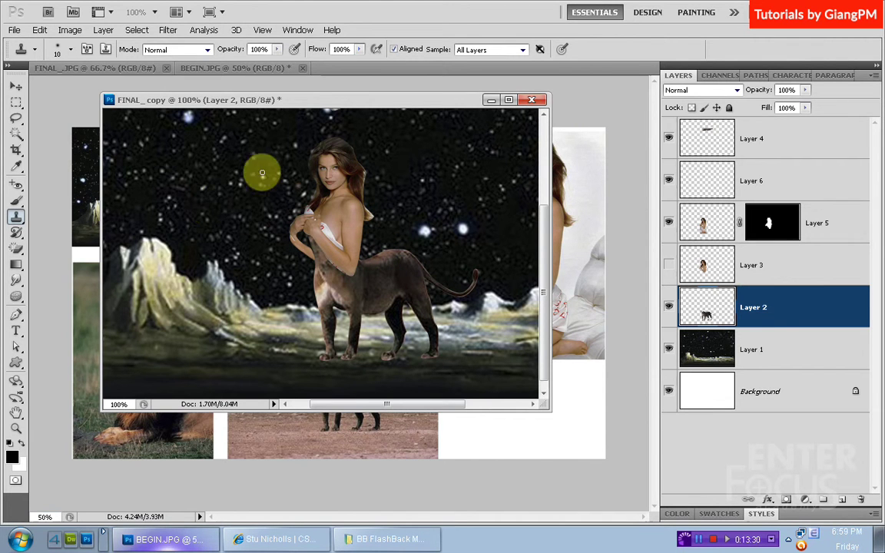
# Step: Move the Layer 4 wing below Layer 5 and shift it slightly up and left
pyautogui.click(15, 87)
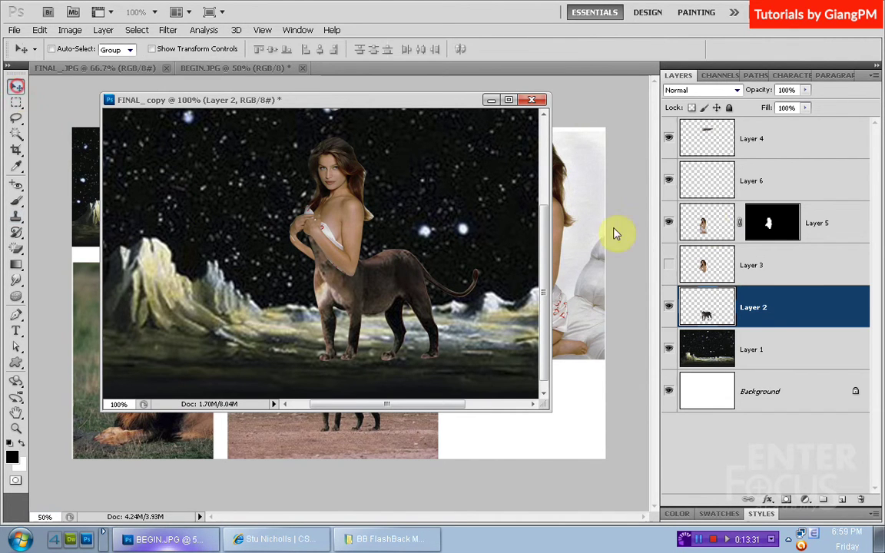
pyautogui.click(699, 137)
pyautogui.moveTo(401, 213)
pyautogui.mouseDown()
pyautogui.moveTo(492, 230)
pyautogui.moveTo(400, 233)
pyautogui.mouseUp()
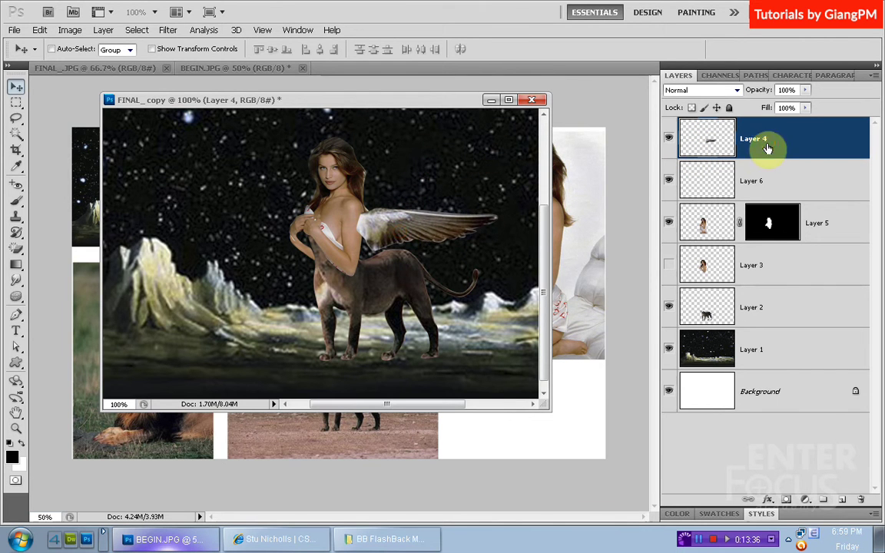
pyautogui.moveTo(767, 138); pyautogui.dragTo(772, 244)
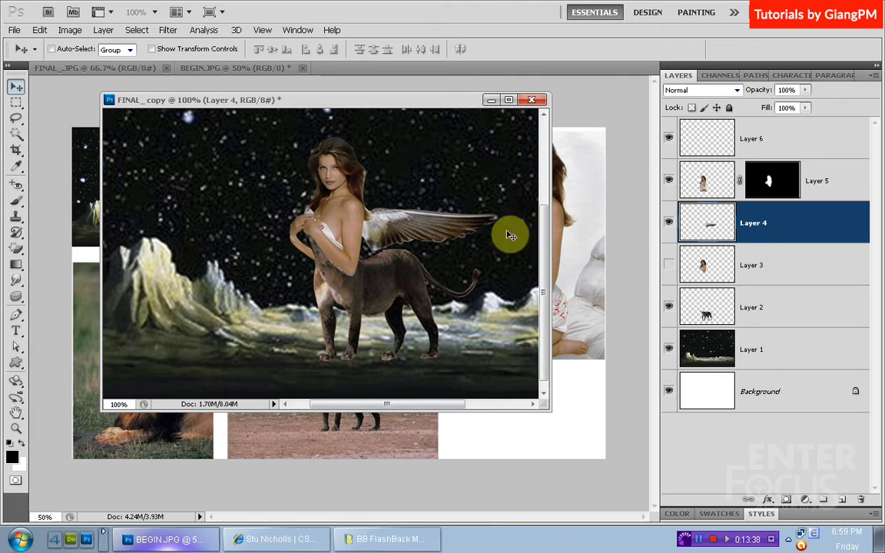
pyautogui.moveTo(417, 215); pyautogui.dragTo(409, 210)
# Step: Rotate the wing about -20.5° and move it up onto the woman's back
pyautogui.hotkey('ctrl', 't')
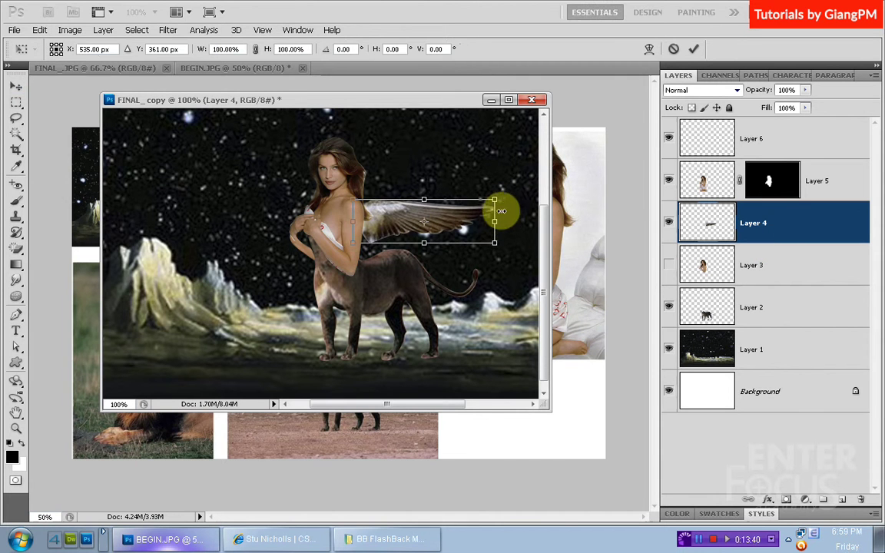
pyautogui.moveTo(509, 183); pyautogui.dragTo(492, 156)
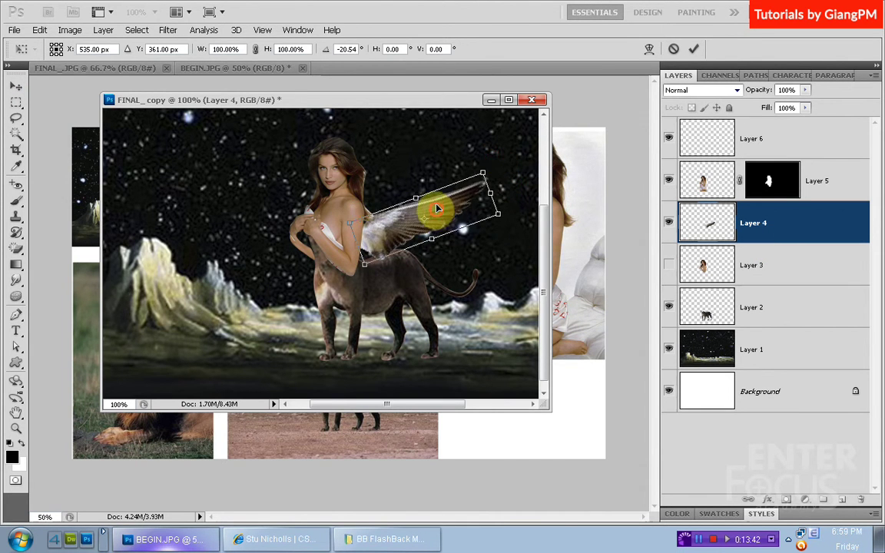
pyautogui.moveTo(437, 216); pyautogui.dragTo(435, 196)
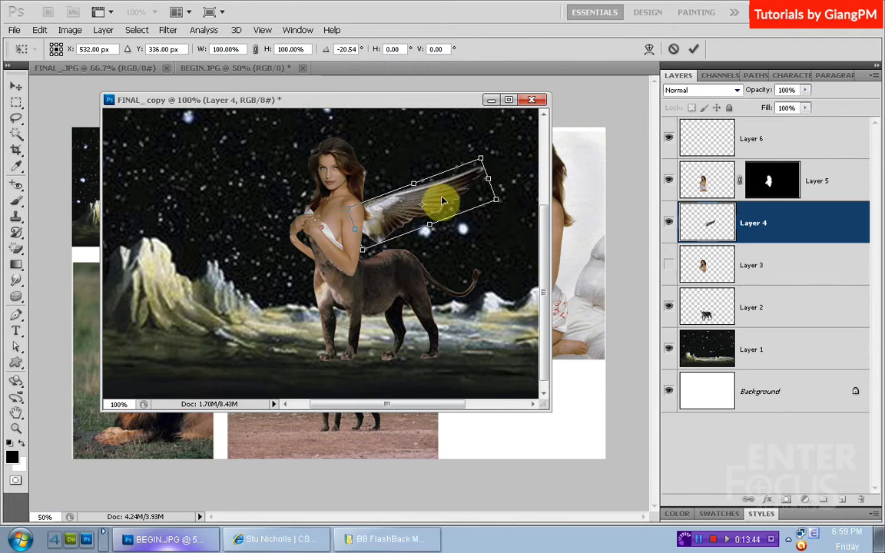
pyautogui.press('Return')
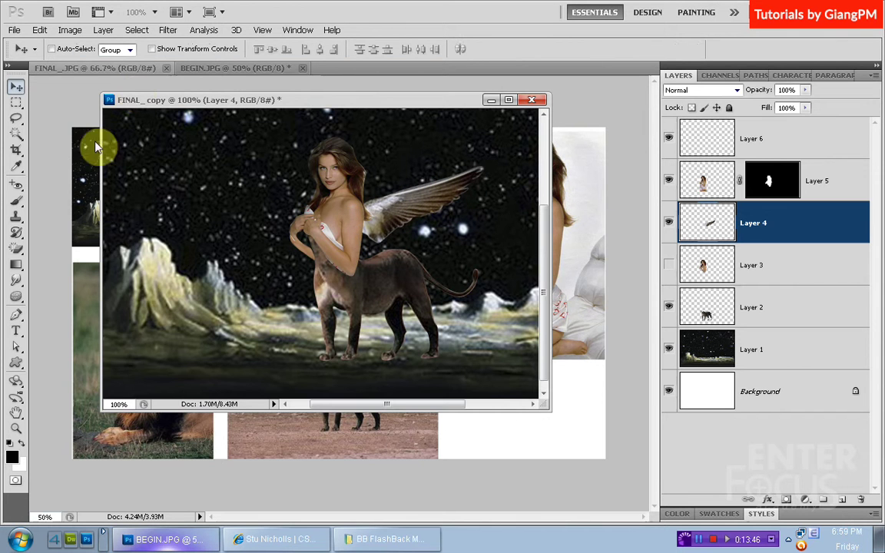
# Step: Compare against the FINAL_.JPG reference, then return to the working composite
pyautogui.click(89, 69)
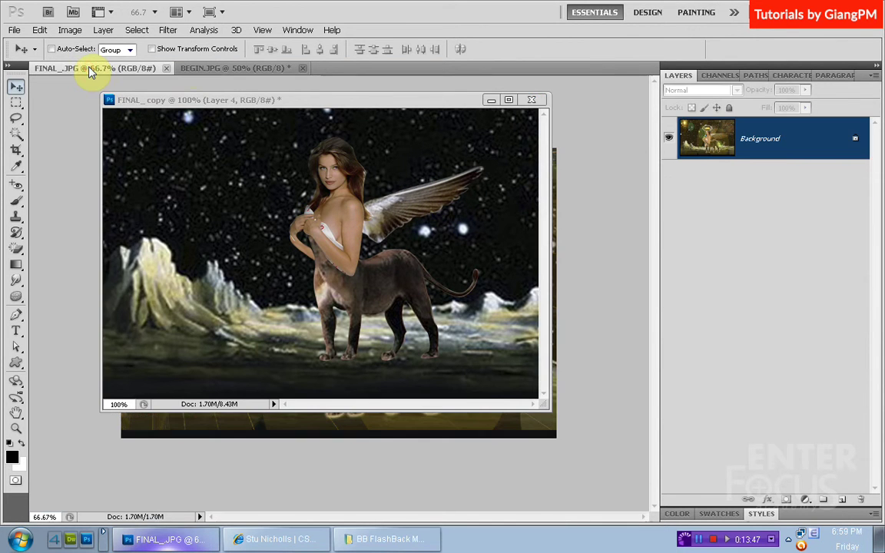
pyautogui.click(228, 103)
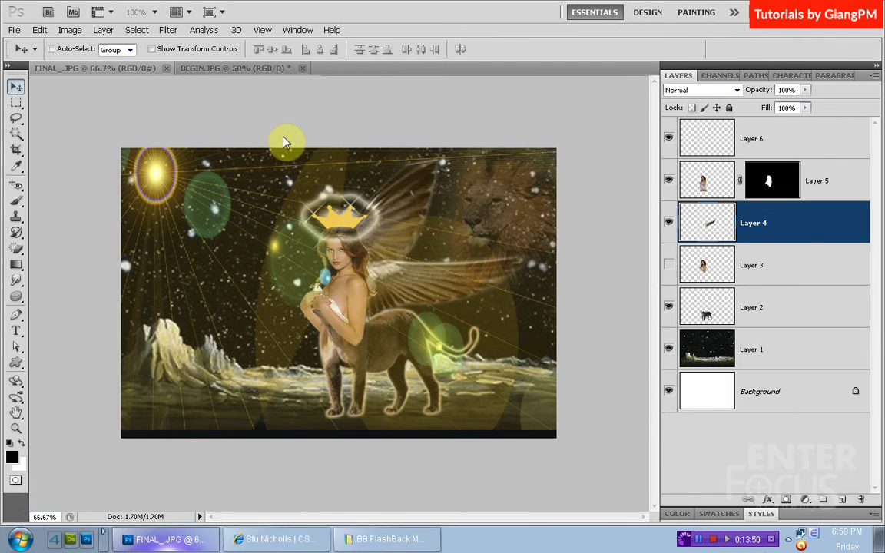
pyautogui.hotkey('ctrl', 'Tab')
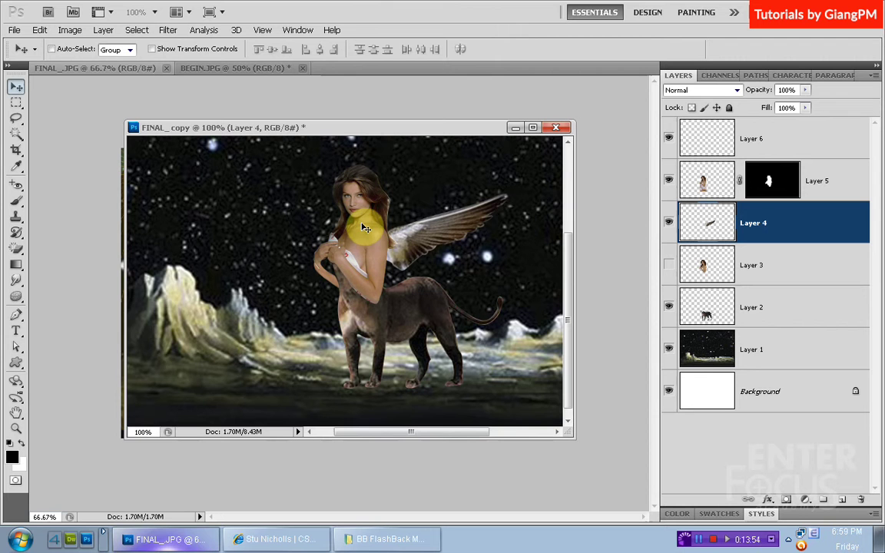
# Step: Duplicate the wing layer and rotate the copy further upward
pyautogui.moveTo(366, 229); pyautogui.dragTo(429, 192)
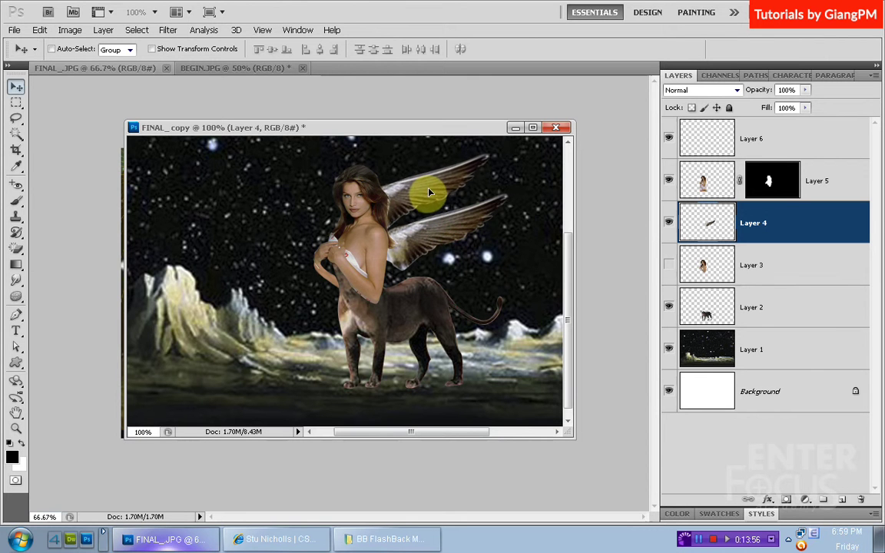
pyautogui.hotkey('ctrl', 't')
pyautogui.moveTo(498, 153); pyautogui.dragTo(471, 128)
pyautogui.press('Return')
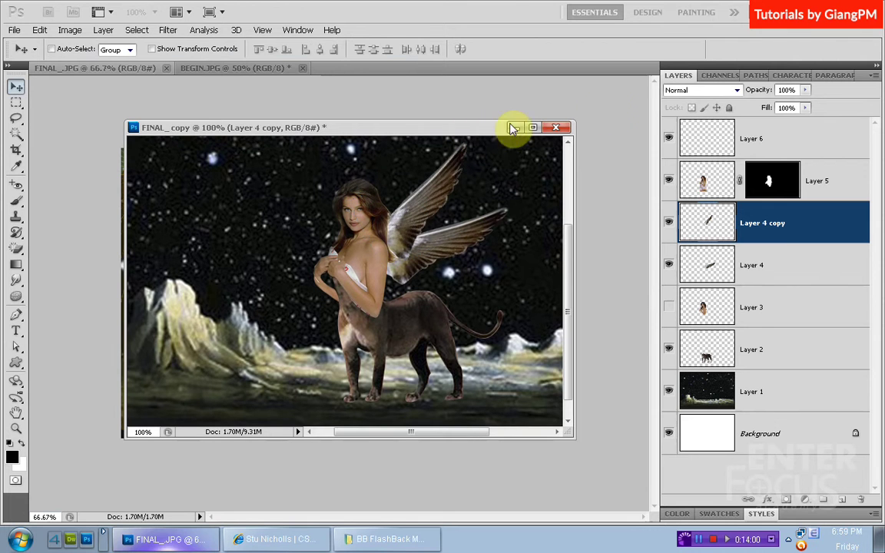
# Step: Place Layer 4 copy below the original wing and nudge it into position
pyautogui.moveTo(771, 229); pyautogui.dragTo(736, 271)
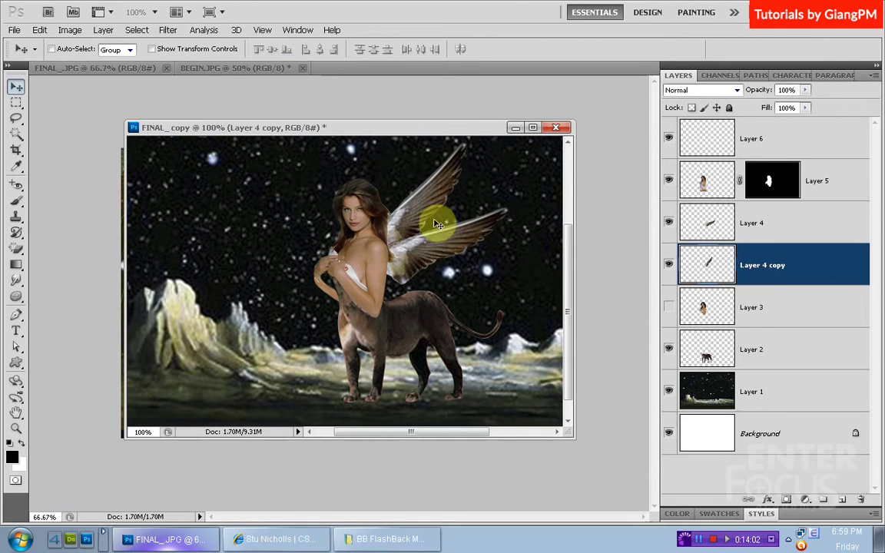
pyautogui.moveTo(416, 212); pyautogui.dragTo(400, 213)
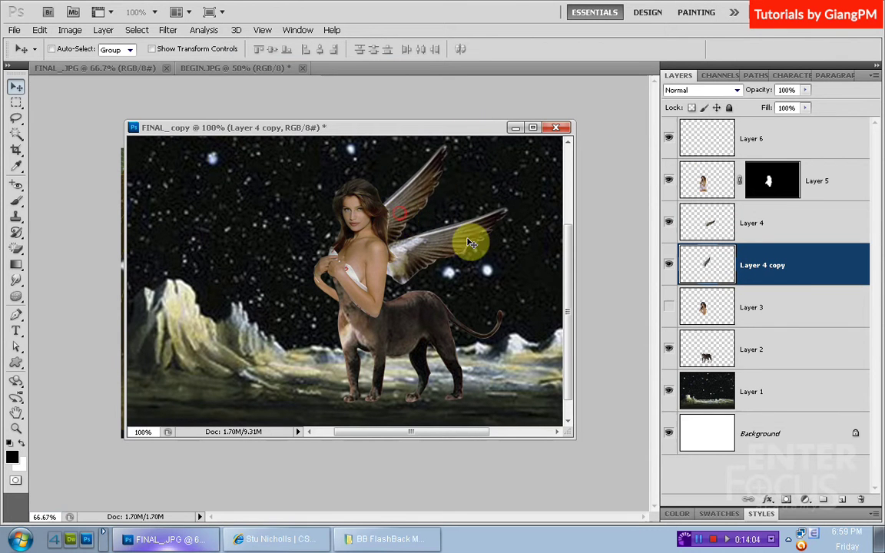
pyautogui.moveTo(471, 243); pyautogui.dragTo(477, 245)
# Step: Add Layer 7 filled solid black and position it just above the starfield Layer 1
pyautogui.click(841, 500)
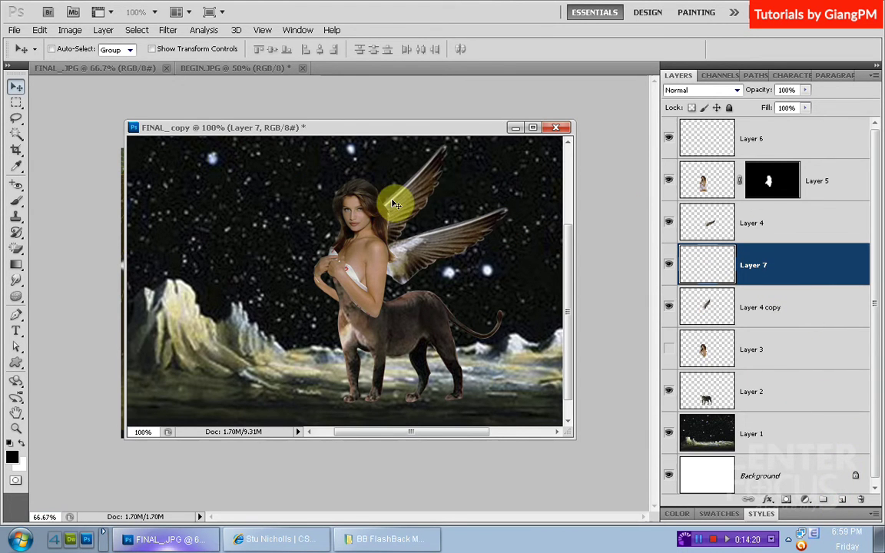
pyautogui.hotkey('alt', 'BackSpace')
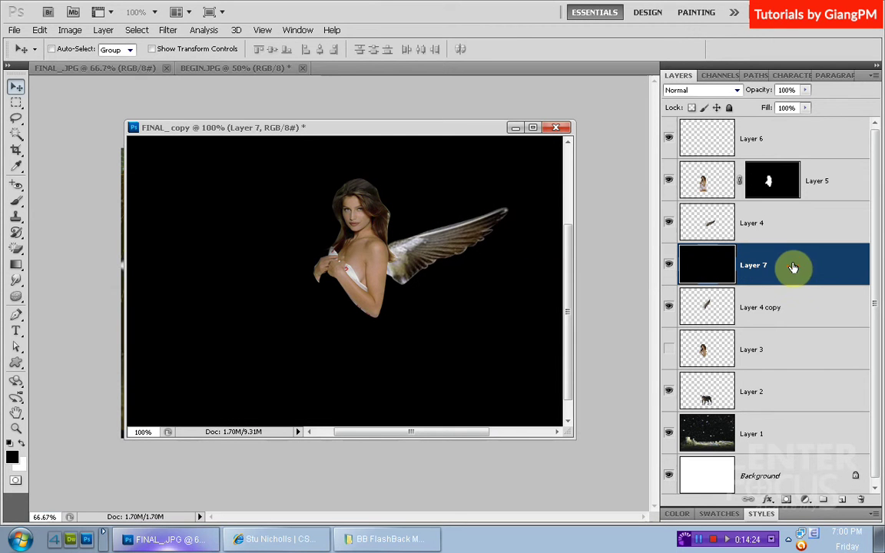
pyautogui.moveTo(792, 264)
pyautogui.mouseDown()
pyautogui.moveTo(809, 406)
pyautogui.moveTo(801, 407)
pyautogui.mouseUp()
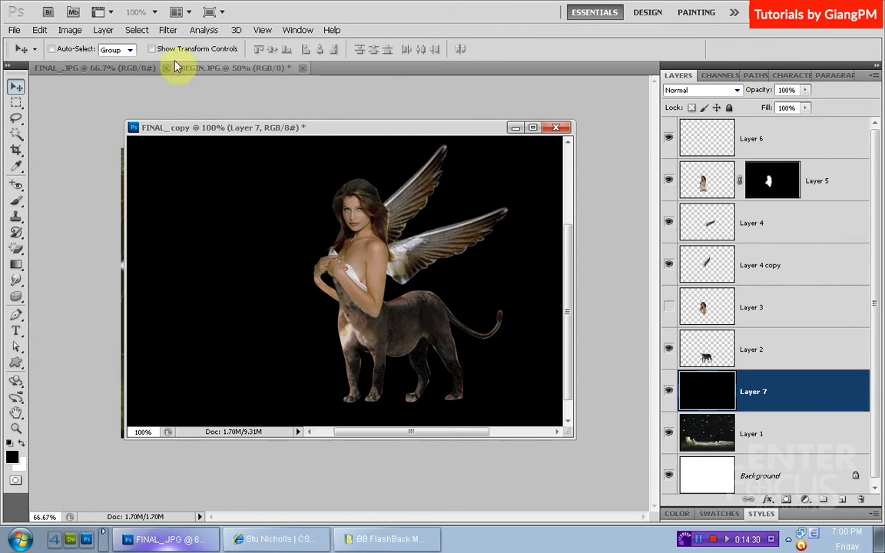
pyautogui.click(168, 31)
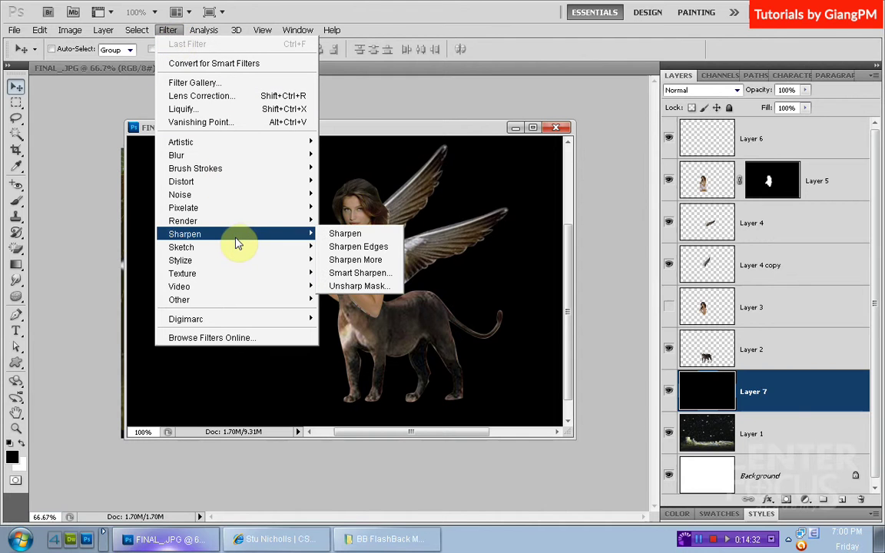
pyautogui.moveTo(183, 221)
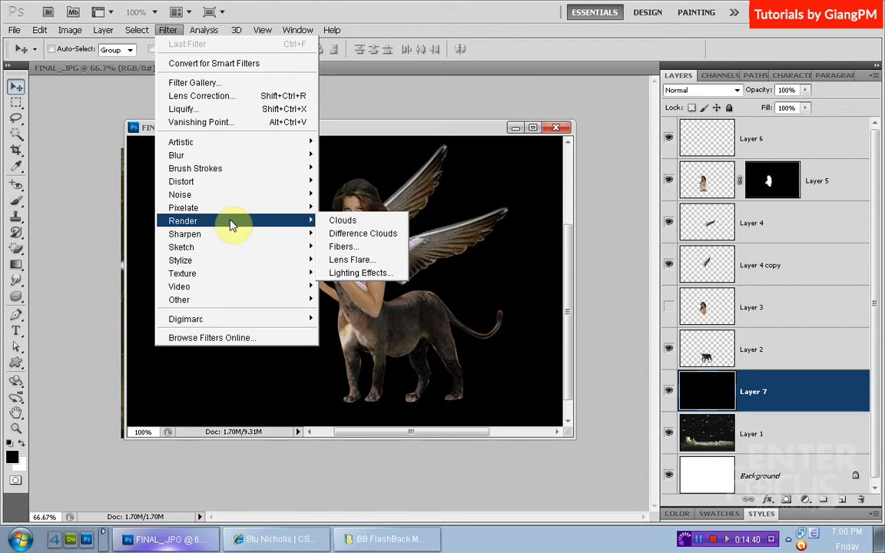
pyautogui.click(365, 262)
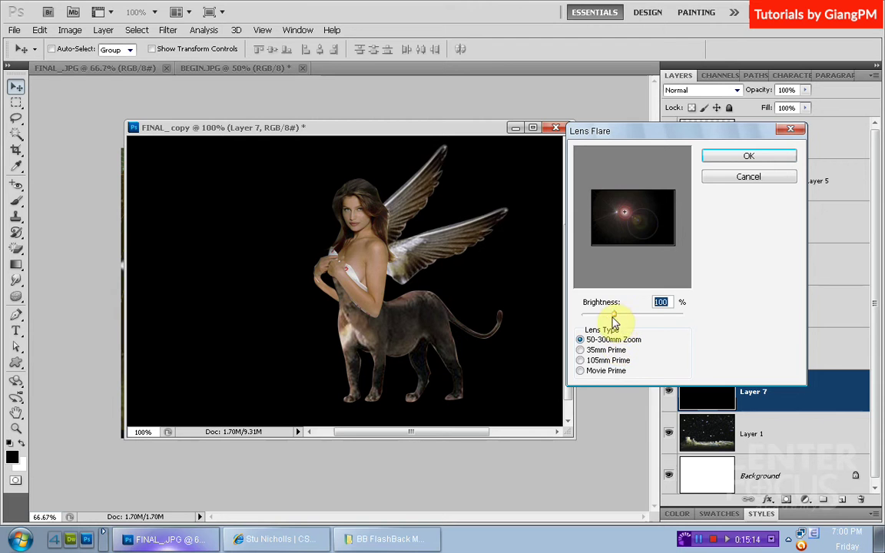
pyautogui.moveTo(614, 315)
pyautogui.mouseDown()
pyautogui.moveTo(591, 317)
pyautogui.moveTo(636, 317)
pyautogui.moveTo(622, 318)
pyautogui.mouseUp()
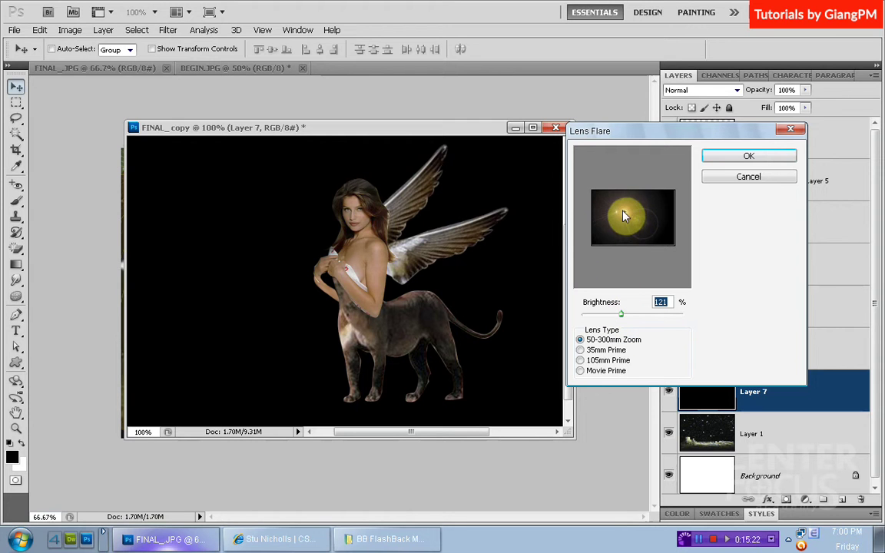
pyautogui.moveTo(624, 212)
pyautogui.mouseDown()
pyautogui.moveTo(651, 237)
pyautogui.moveTo(614, 216)
pyautogui.moveTo(615, 204)
pyautogui.mouseUp()
pyautogui.click(747, 158)
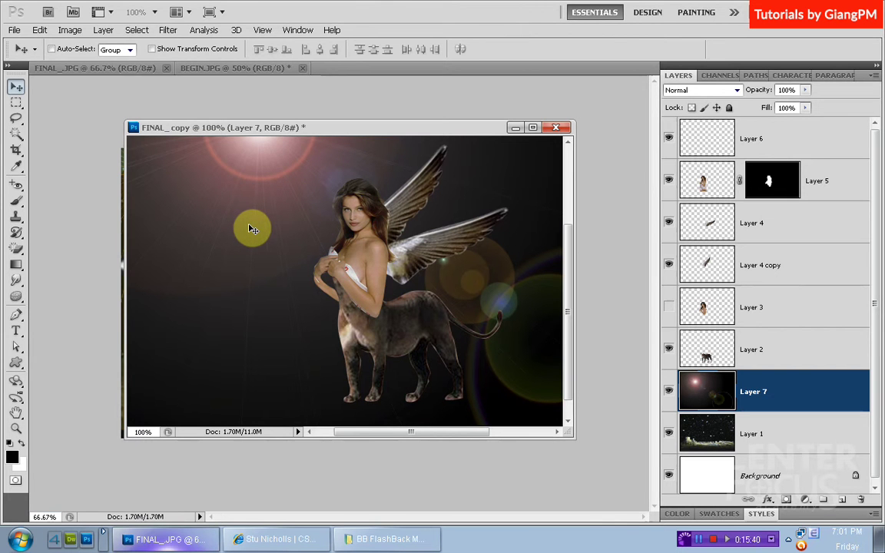
pyautogui.hotkey('ctrl', 'z')
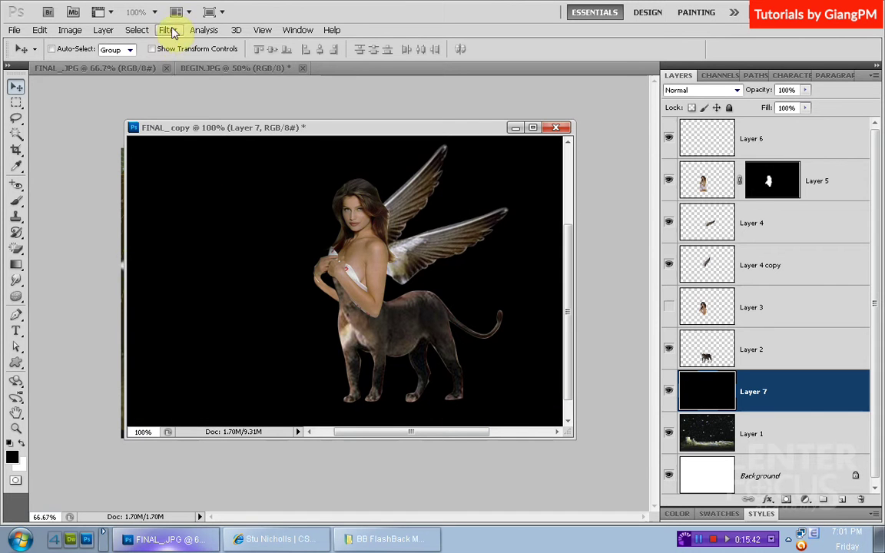
# Step: Convert the black Layer 7 into a smart object for smart filters
pyautogui.click(169, 30)
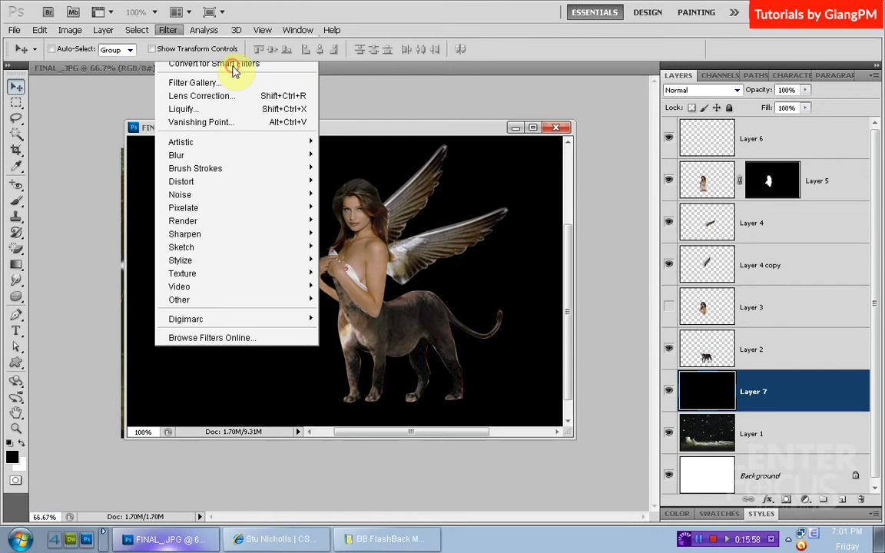
pyautogui.click(235, 67)
pyautogui.click(446, 207)
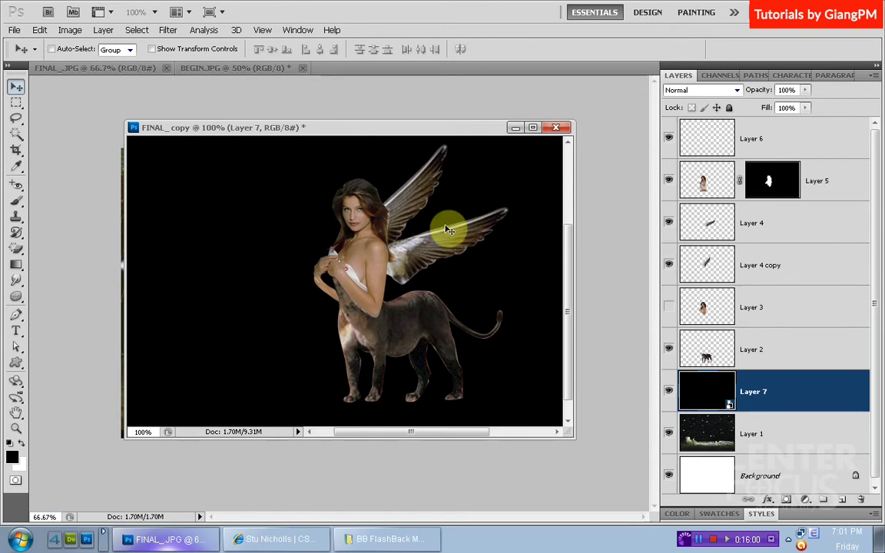
# Step: Try Lighting Effects and cancel, then bring up Lens Flare at 121% with the 50-300mm Zoom lens
pyautogui.click(163, 32)
pyautogui.moveTo(183, 220)
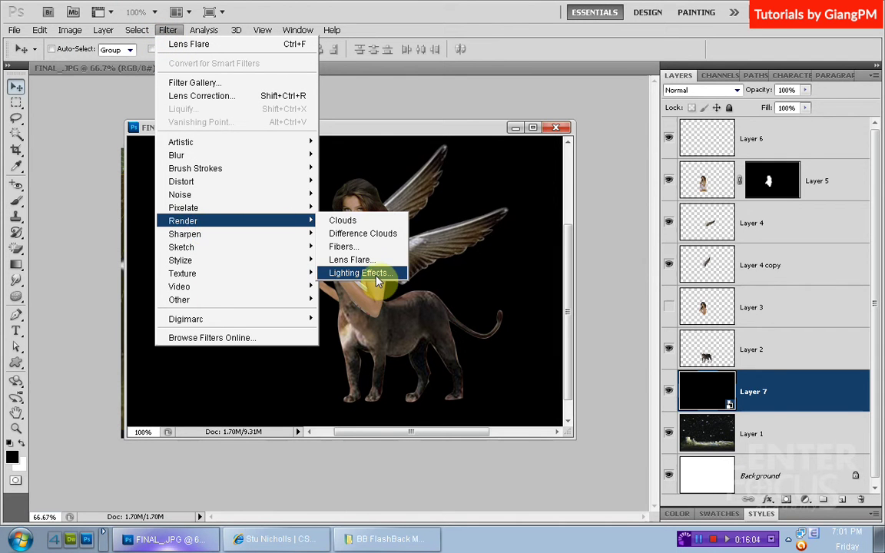
pyautogui.click(365, 274)
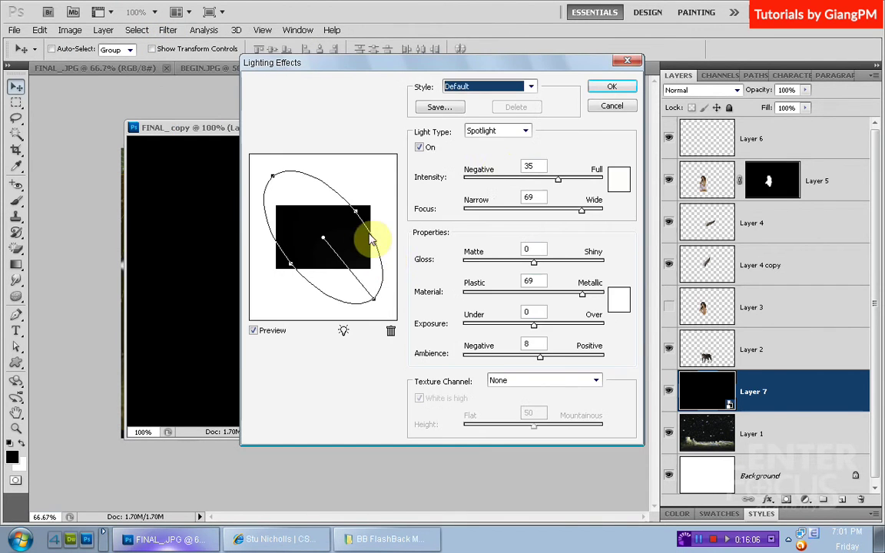
pyautogui.click(613, 107)
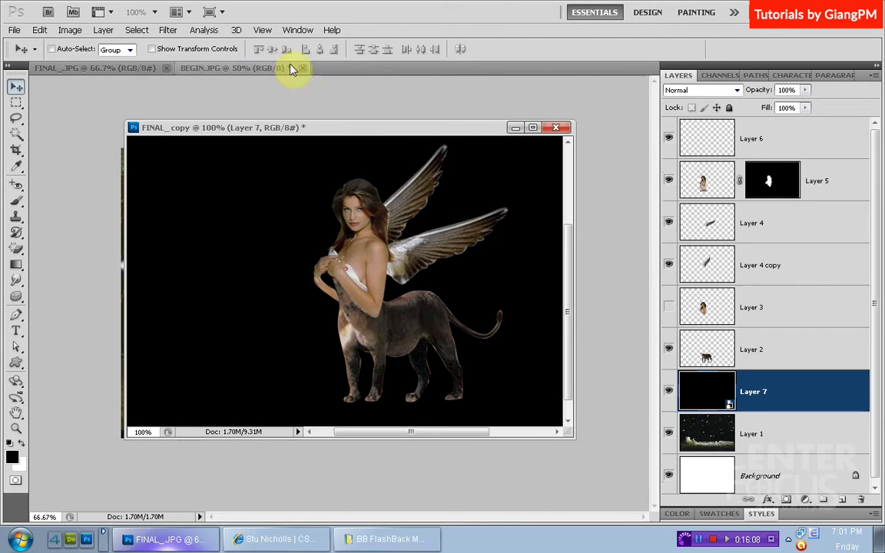
pyautogui.click(172, 32)
pyautogui.moveTo(183, 221)
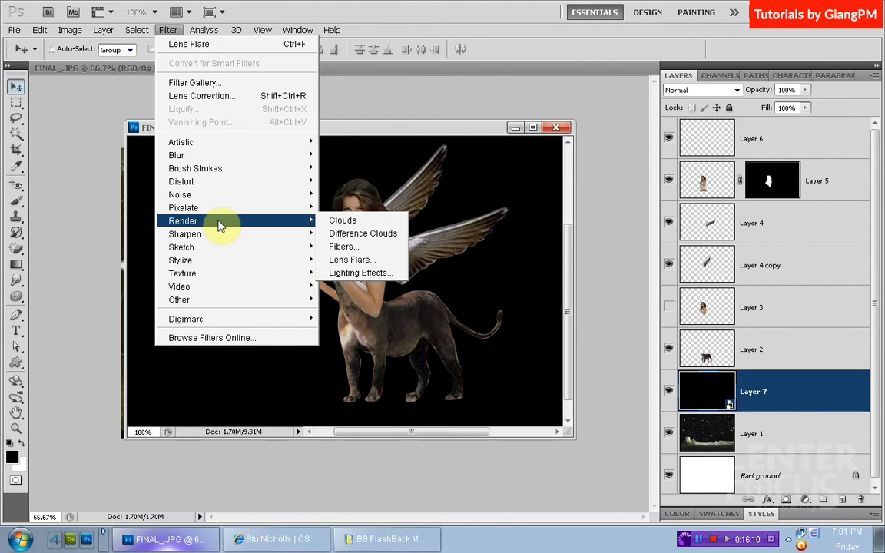
pyautogui.click(352, 260)
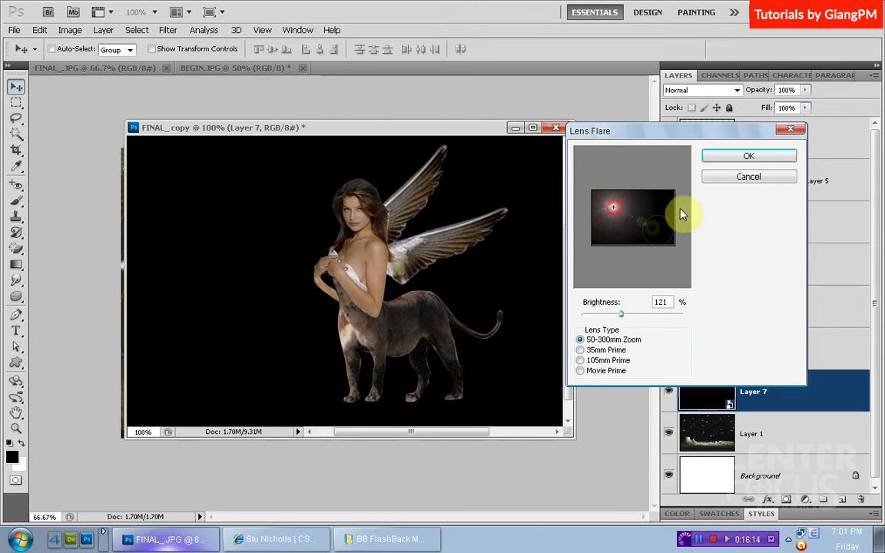
# Step: Apply Lens Flare as a smart filter, then reopen it to shift the flare centre up-left
pyautogui.click(749, 155)
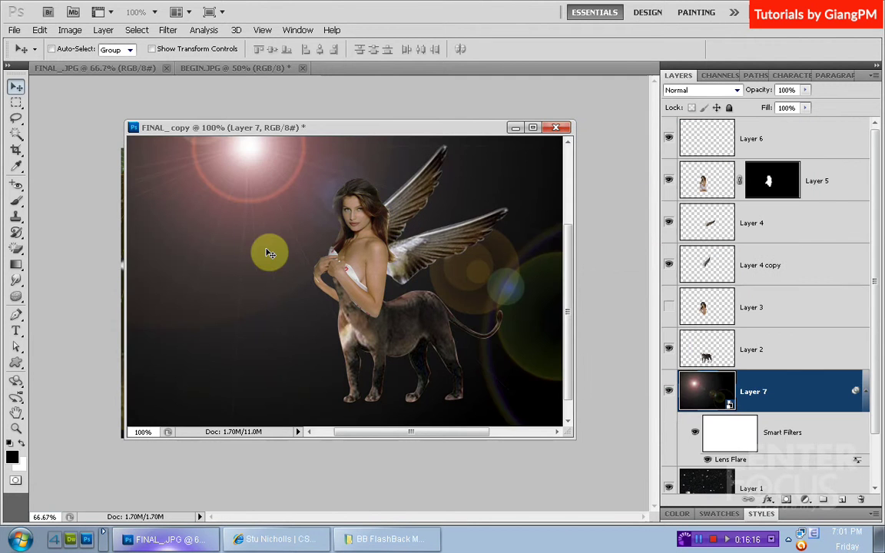
pyautogui.doubleClick(725, 459)
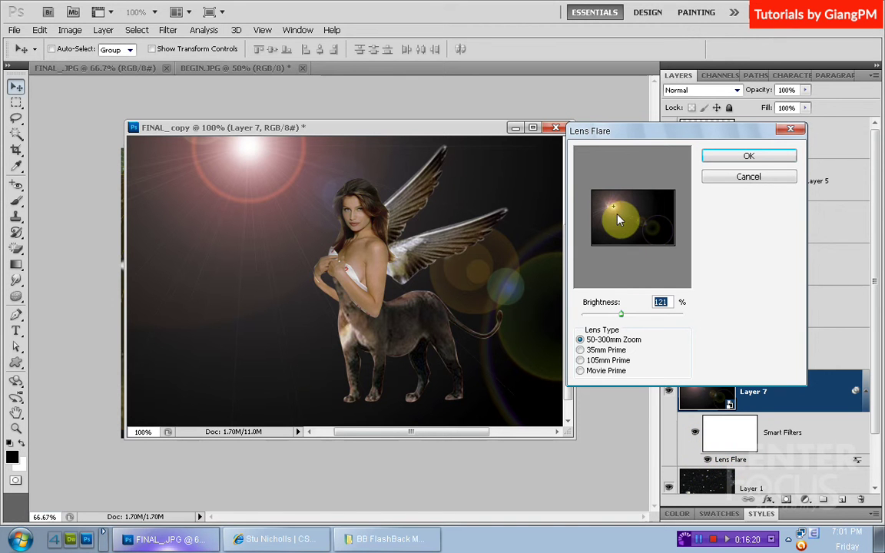
pyautogui.moveTo(618, 220); pyautogui.dragTo(614, 209)
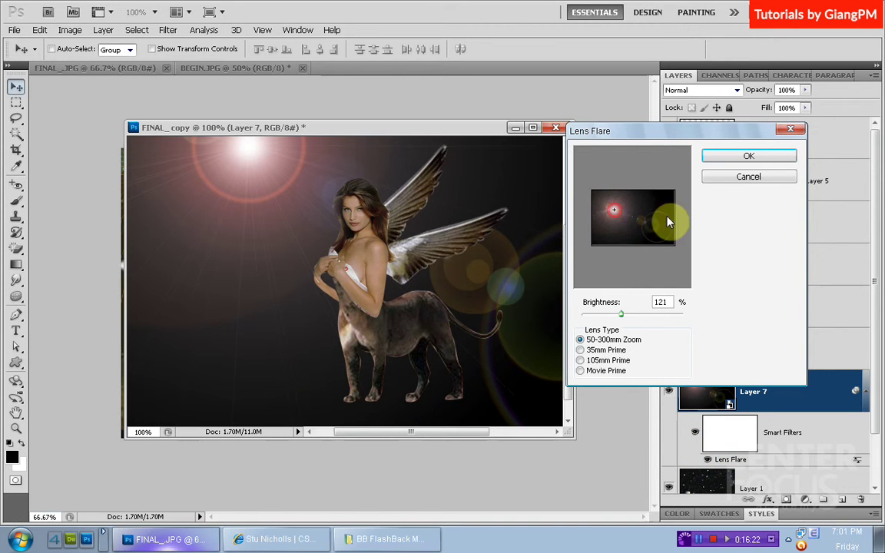
pyautogui.click(727, 159)
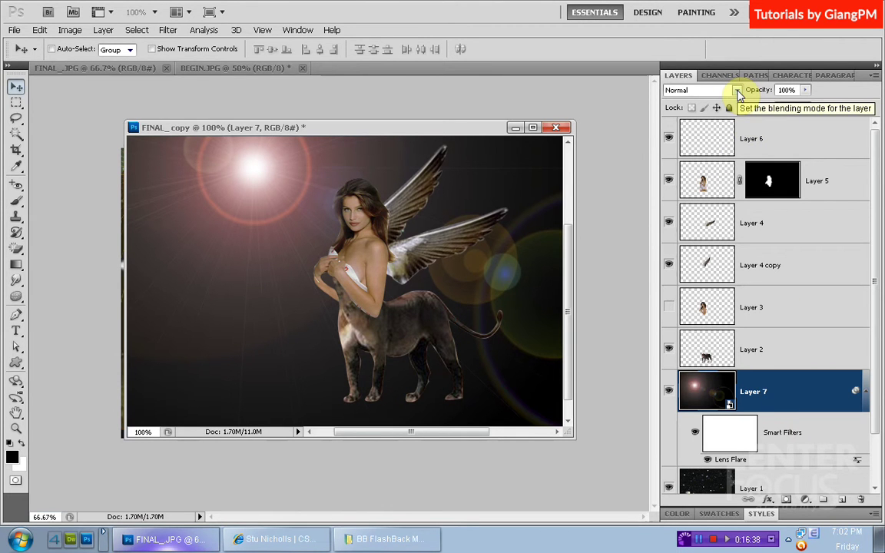
# Step: Cycle Layer 7's blend mode from Multiply toward Lighten so the starfield shows through
pyautogui.click(738, 90)
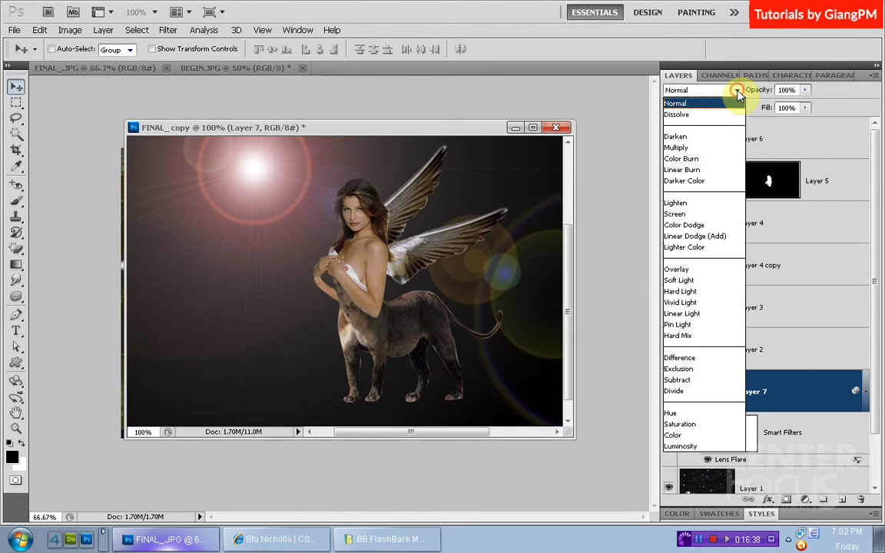
pyautogui.click(697, 148)
pyautogui.press('Down')
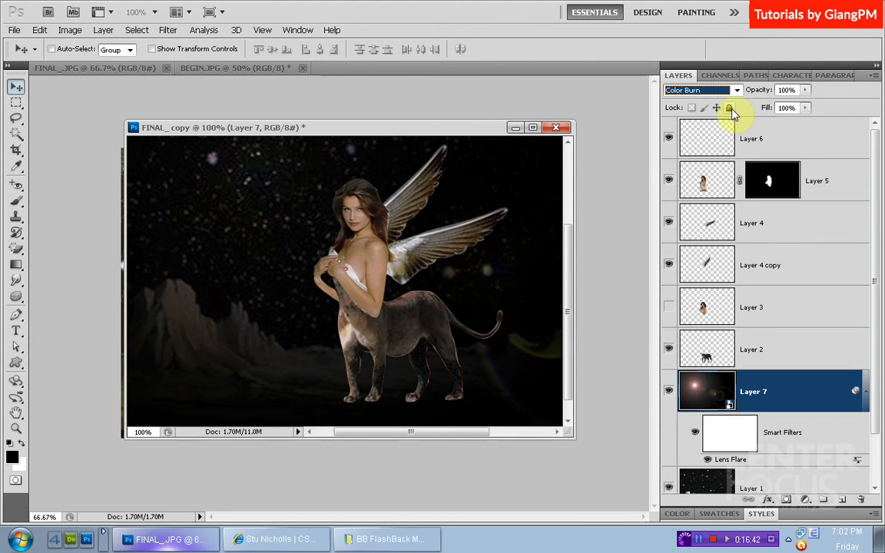
pyautogui.press('Down')
pyautogui.press('Down')
pyautogui.press('Down')
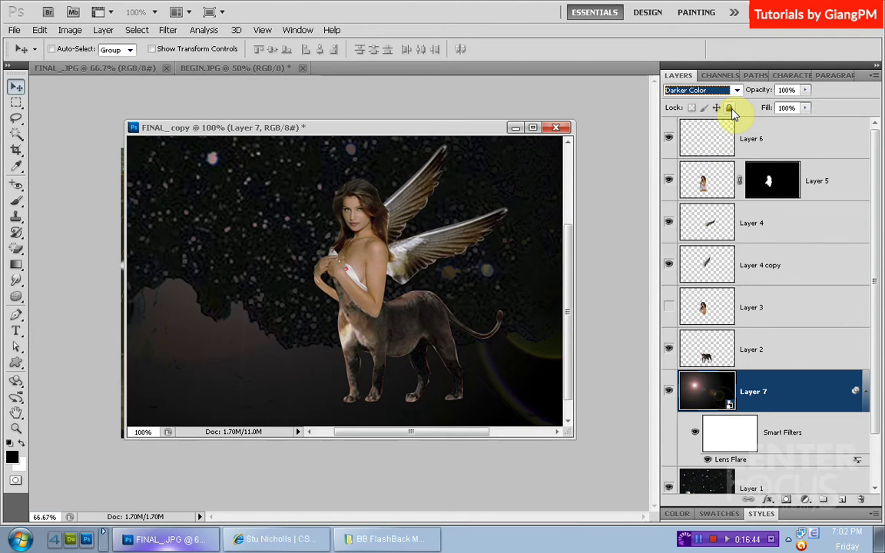
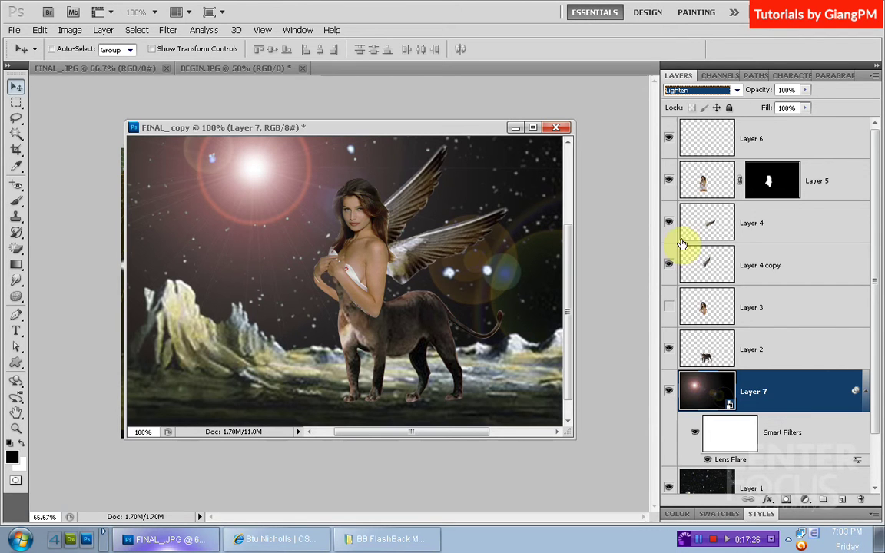
# Step: Cycle the flare layer through blend modes, then return it to its original mode
pyautogui.press('Down')
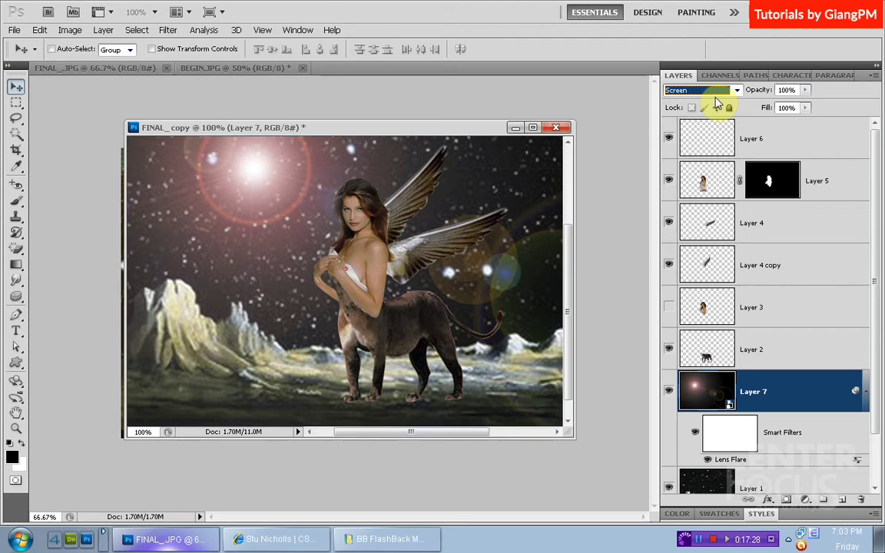
pyautogui.press('Down')
pyautogui.press('Down')
pyautogui.press('Down')
pyautogui.press('Down')
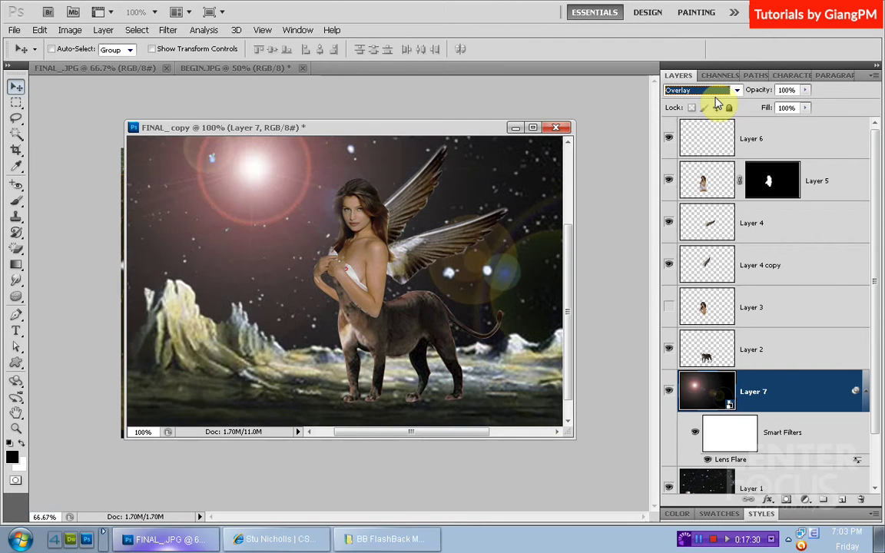
pyautogui.press('Down')
pyautogui.press('Down')
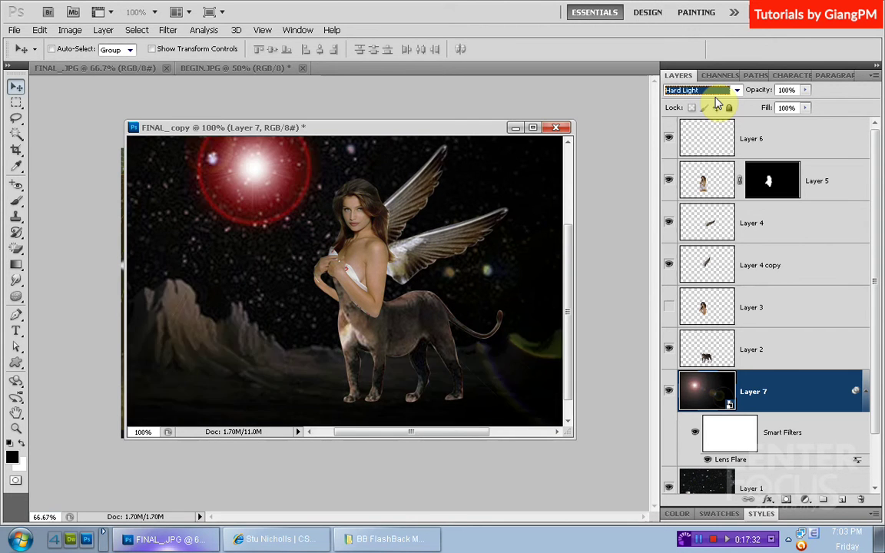
pyautogui.press('Down')
pyautogui.press('Down')
pyautogui.press('Down')
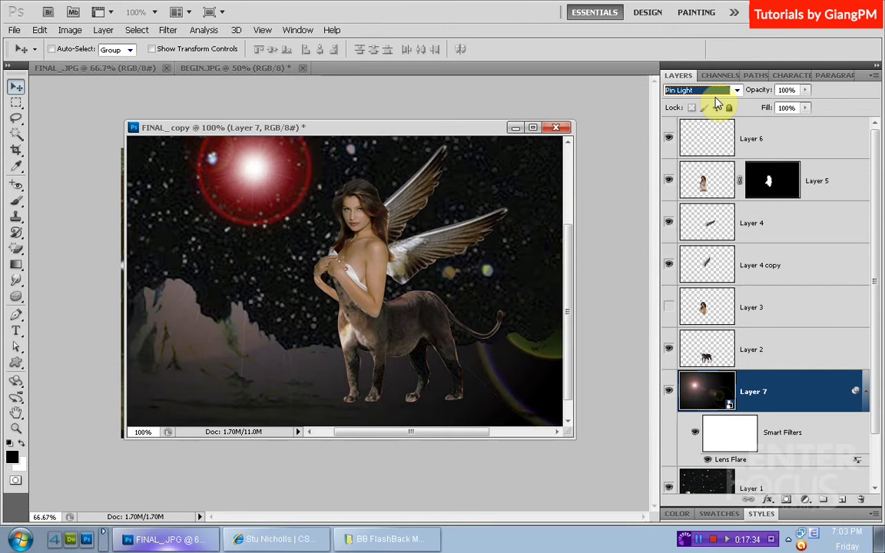
pyautogui.press('Down')
pyautogui.press('Down')
pyautogui.press('Down')
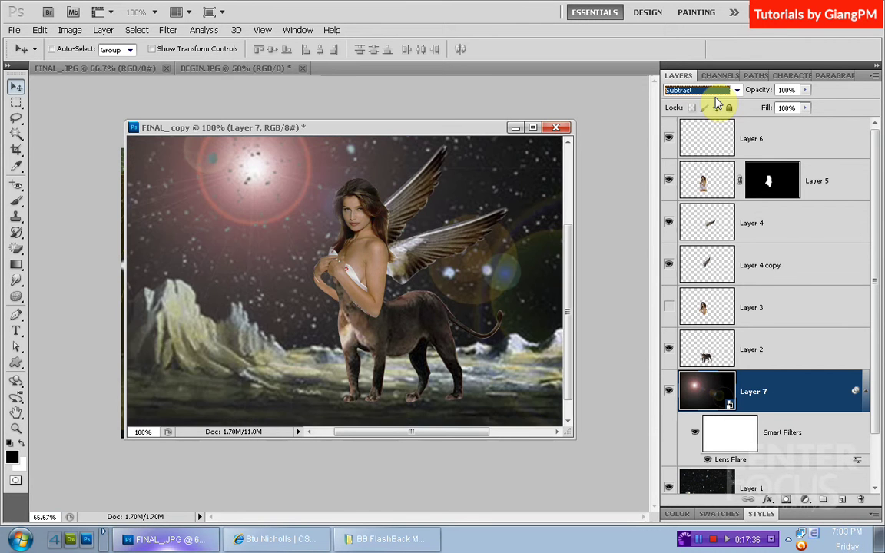
pyautogui.press('Down')
pyautogui.press('Down')
pyautogui.press('Down')
pyautogui.press('Down')
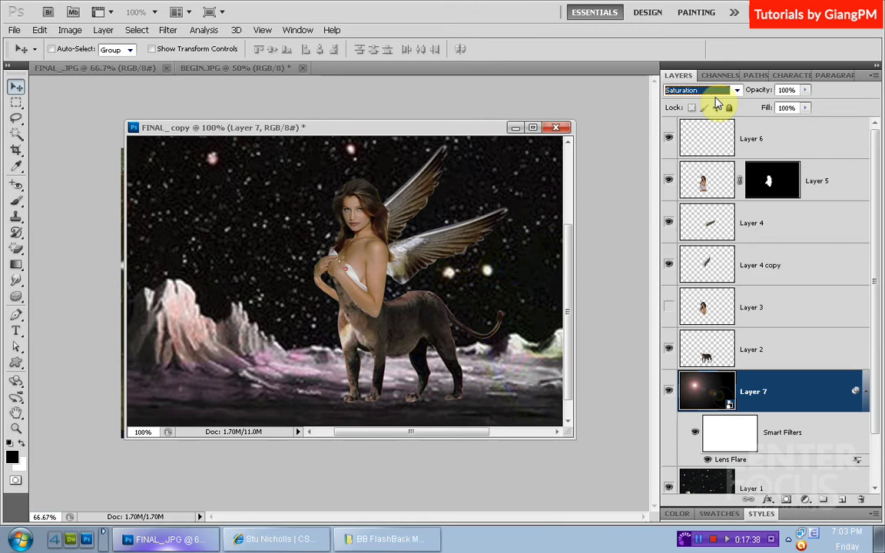
pyautogui.press('Down')
pyautogui.press('Down')
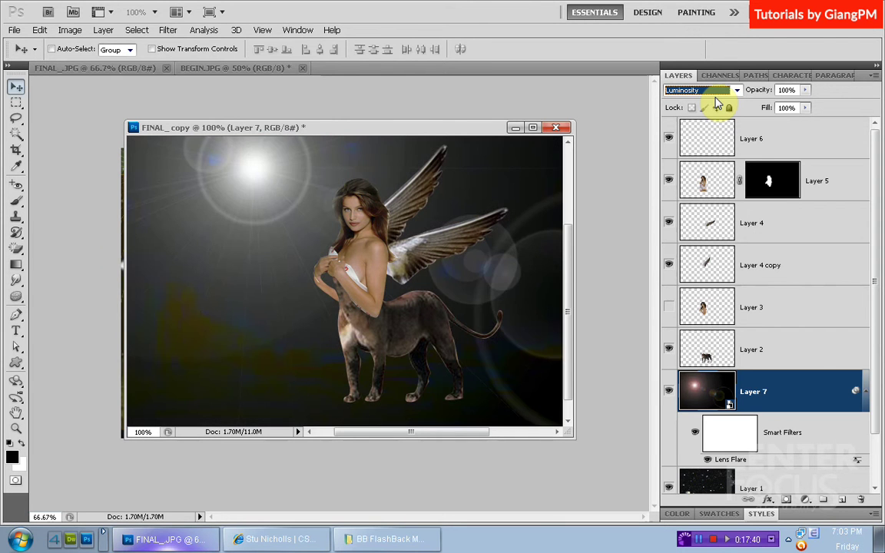
pyautogui.press('Up')
pyautogui.press('Up')
pyautogui.press('Up')
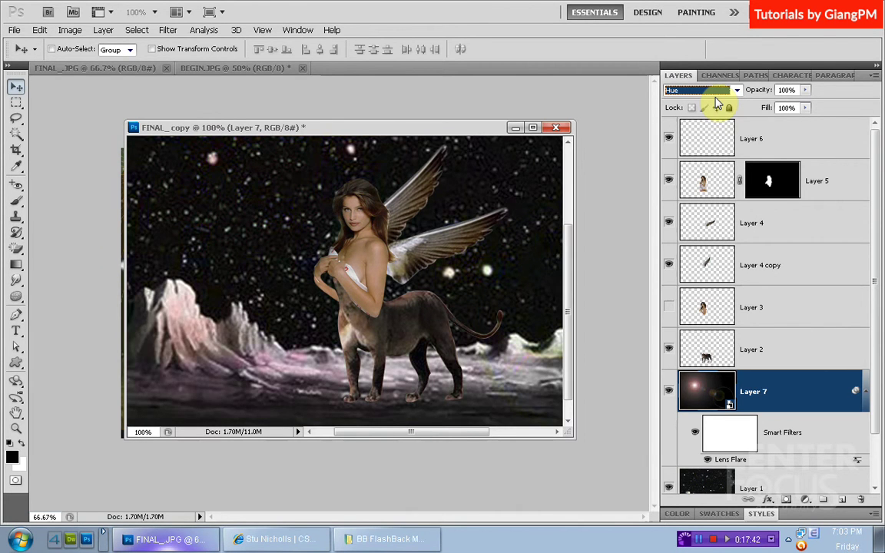
pyautogui.press('Up')
pyautogui.press('Up')
pyautogui.press('Up')
pyautogui.press('Up')
pyautogui.press('Up')
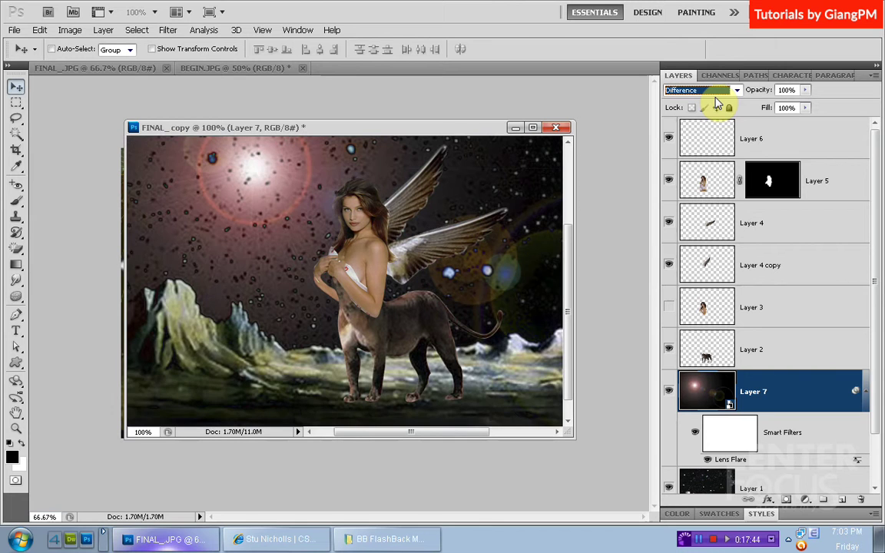
pyautogui.press('Up')
pyautogui.press('Up')
pyautogui.press('Up')
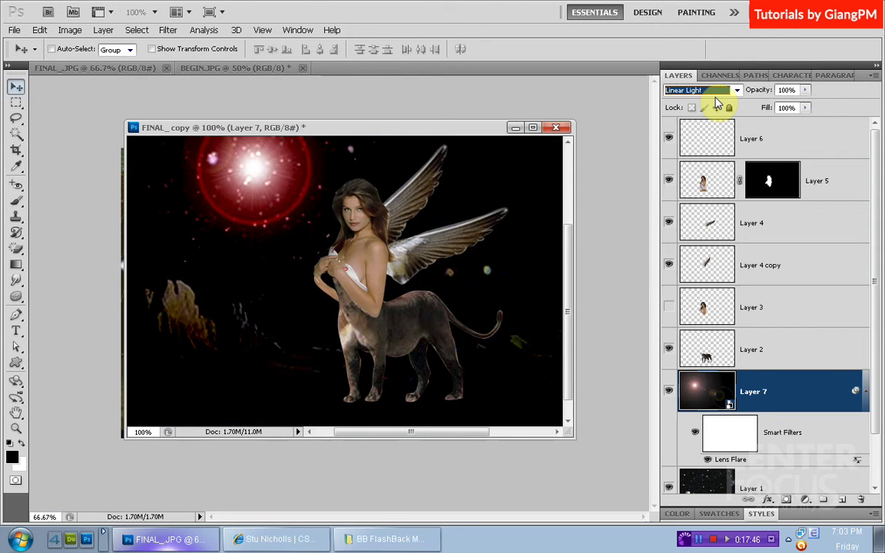
pyautogui.press('Up')
pyautogui.press('Up')
pyautogui.press('Up')
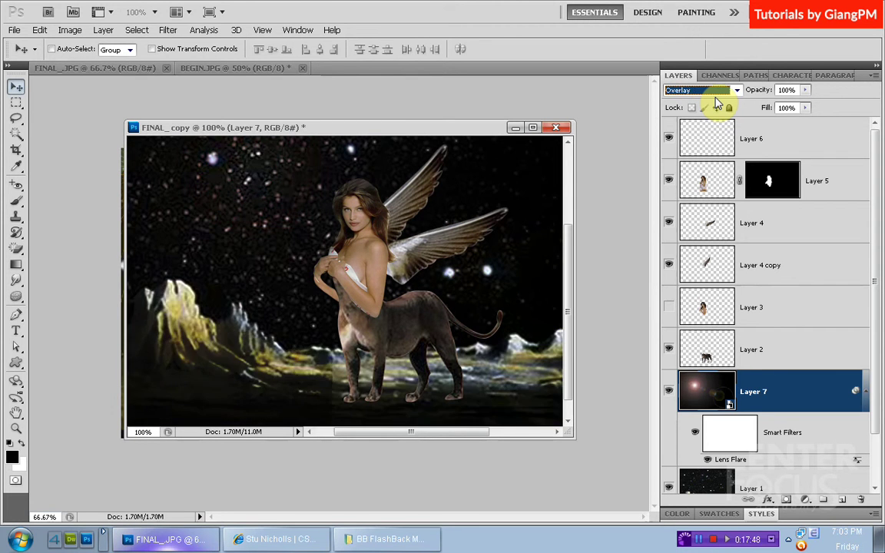
pyautogui.press('Up')
pyautogui.press('Up')
pyautogui.press('Up')
pyautogui.press('Up')
pyautogui.press('Up')
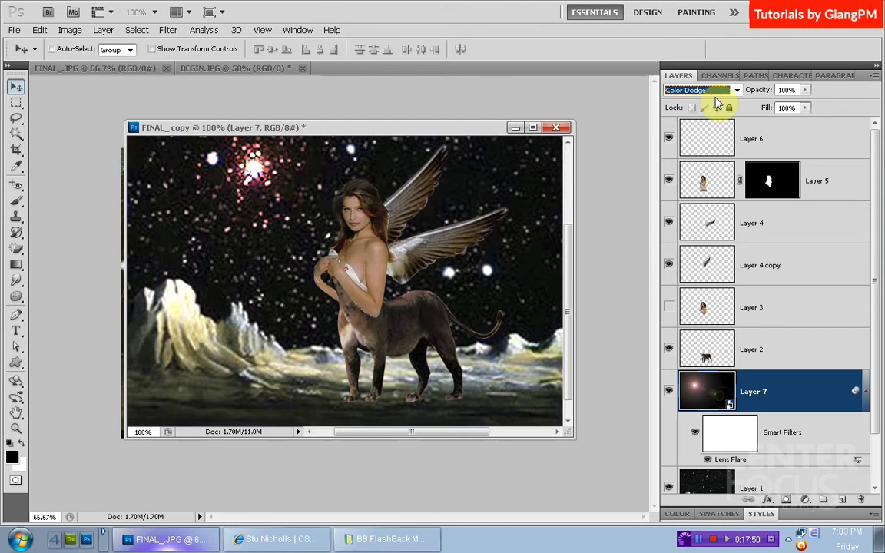
pyautogui.press('Down')
pyautogui.press('Up')
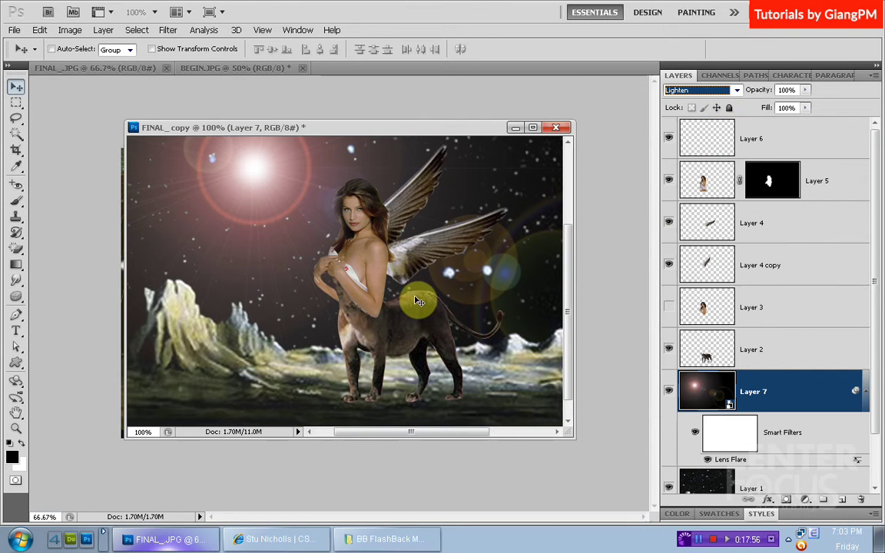
# Step: Duplicate Layer 7 as Layer 7 copy and bring up the FINAL_.JPG reference
pyautogui.rightClick(782, 397)
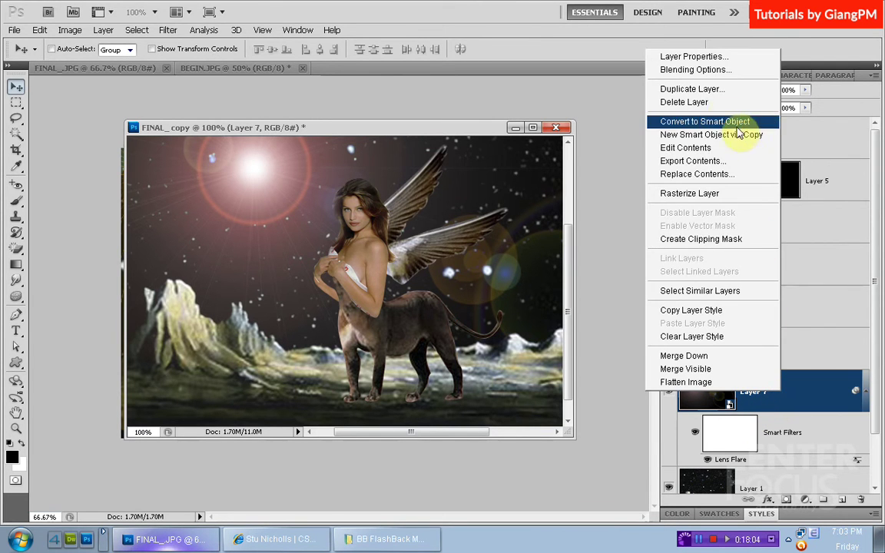
pyautogui.click(724, 89)
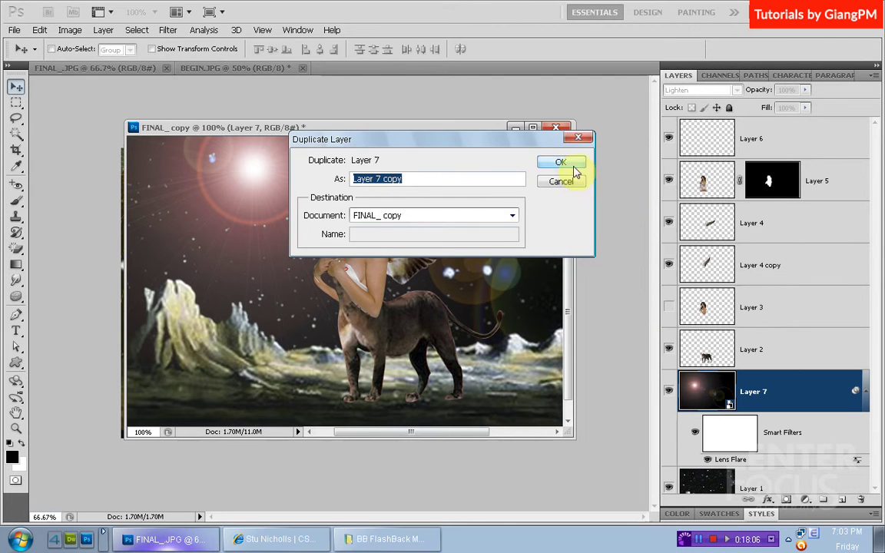
pyautogui.click(561, 162)
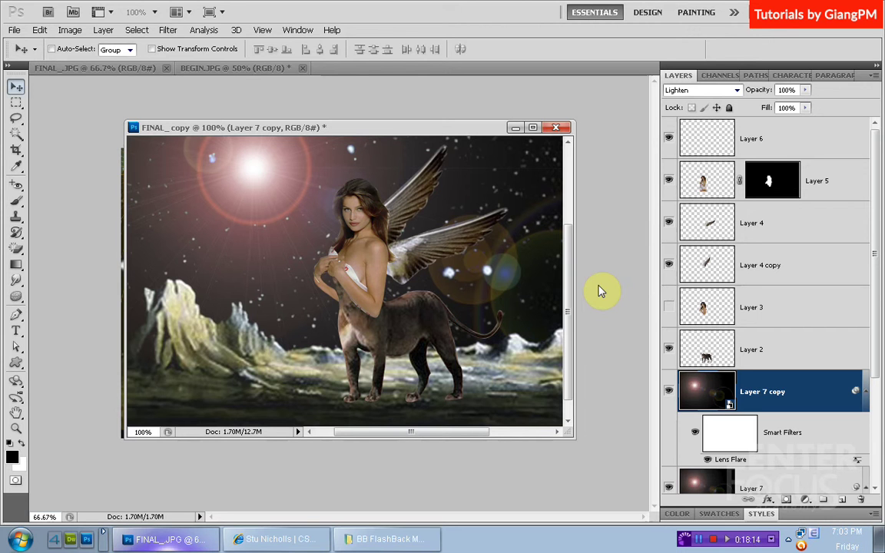
pyautogui.doubleClick(229, 129)
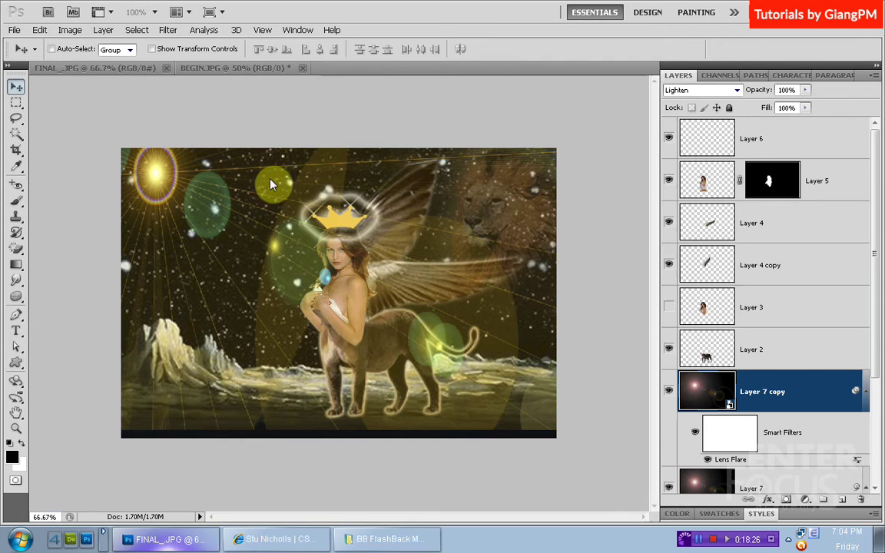
# Step: Bring the BEGIN.JPG source sheet forward and move the composite window aside
pyautogui.click(230, 67)
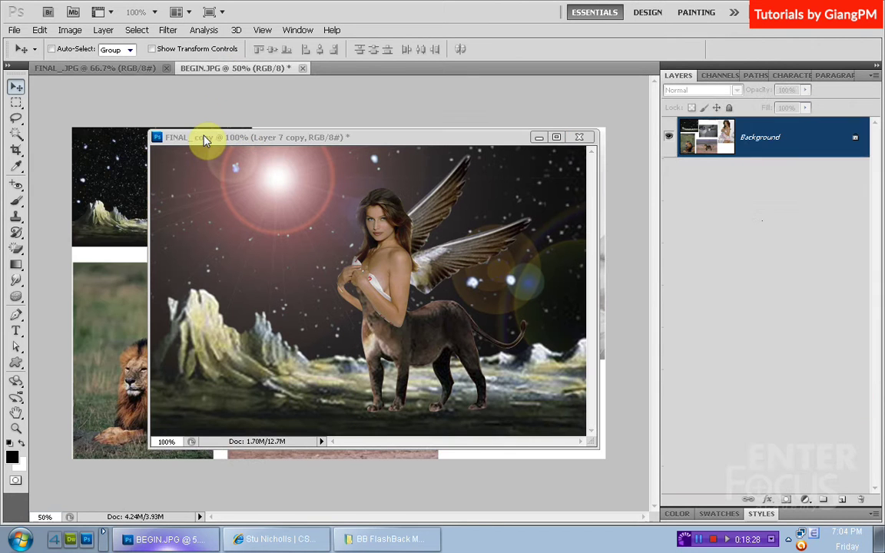
pyautogui.click(116, 368)
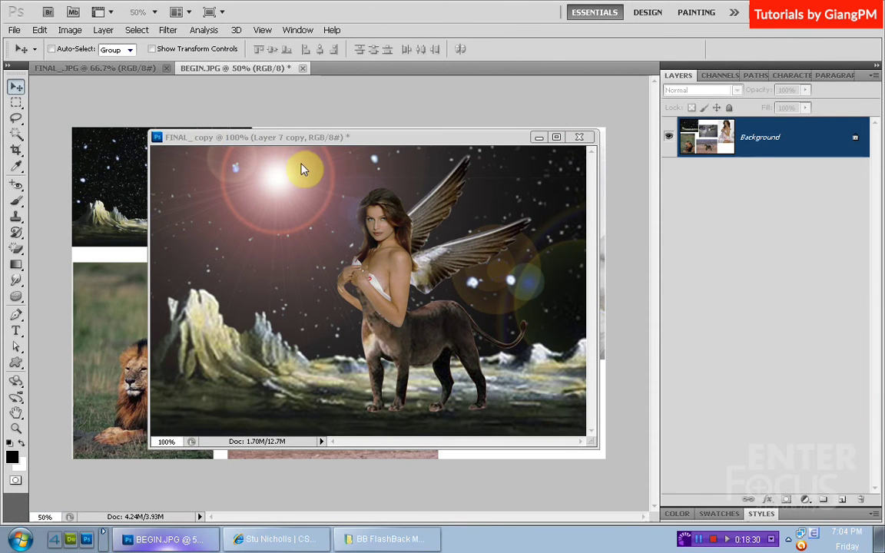
pyautogui.moveTo(300, 136); pyautogui.dragTo(457, 137)
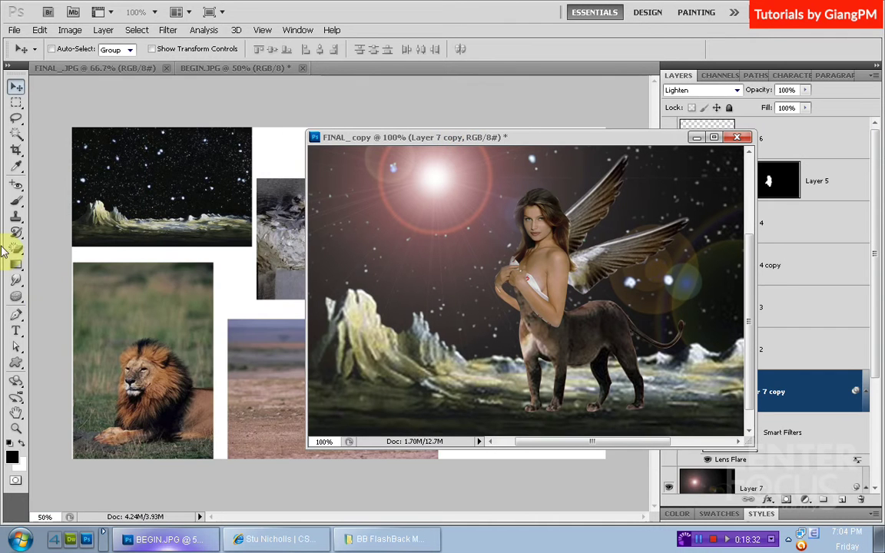
# Step: Switch to the Pen tool and zoom into the lion photo at 164%
pyautogui.click(16, 315)
pyautogui.click(105, 348)
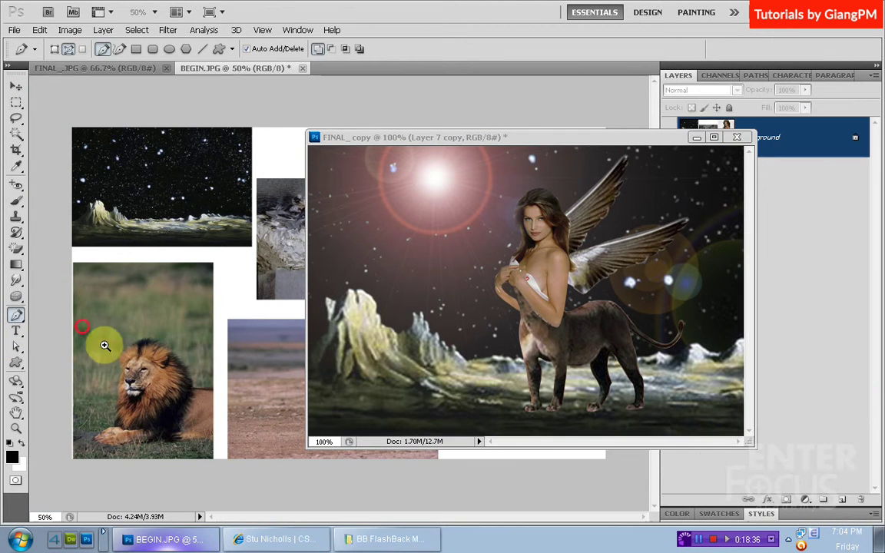
pyautogui.moveTo(100, 408); pyautogui.dragTo(153, 415)
pyautogui.click(376, 139)
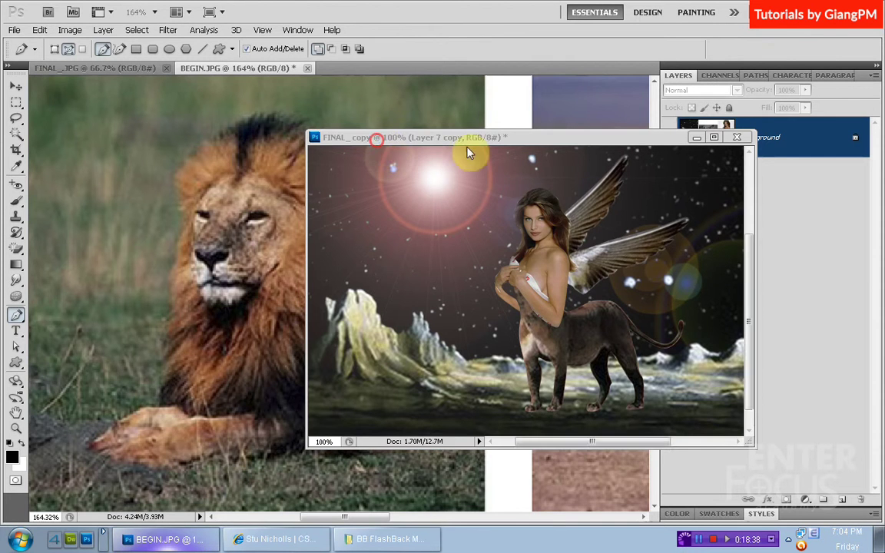
pyautogui.moveTo(468, 148); pyautogui.dragTo(646, 160)
# Step: Start a curved pen path at the lion's paw, running up the chest and mane edge
pyautogui.click(90, 454)
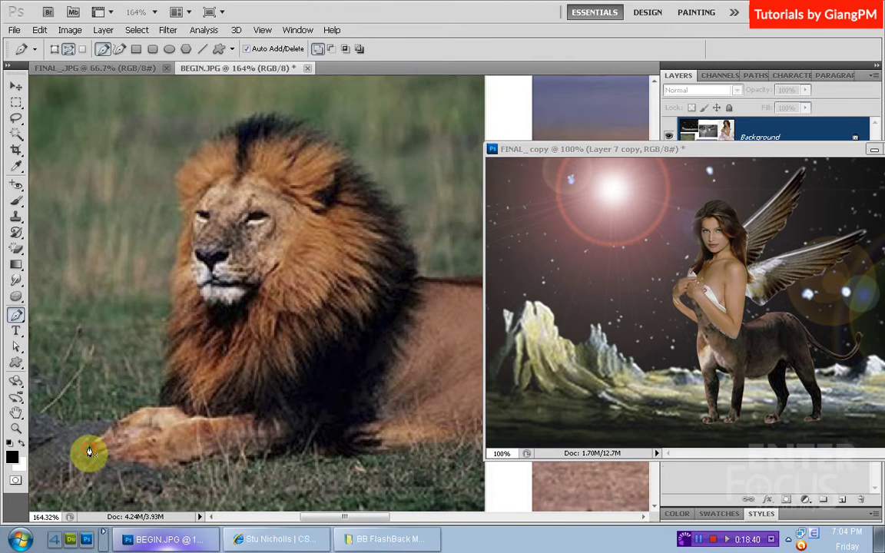
pyautogui.click(146, 415)
pyautogui.moveTo(146, 415); pyautogui.dragTo(162, 406)
pyautogui.moveTo(168, 361); pyautogui.dragTo(163, 346)
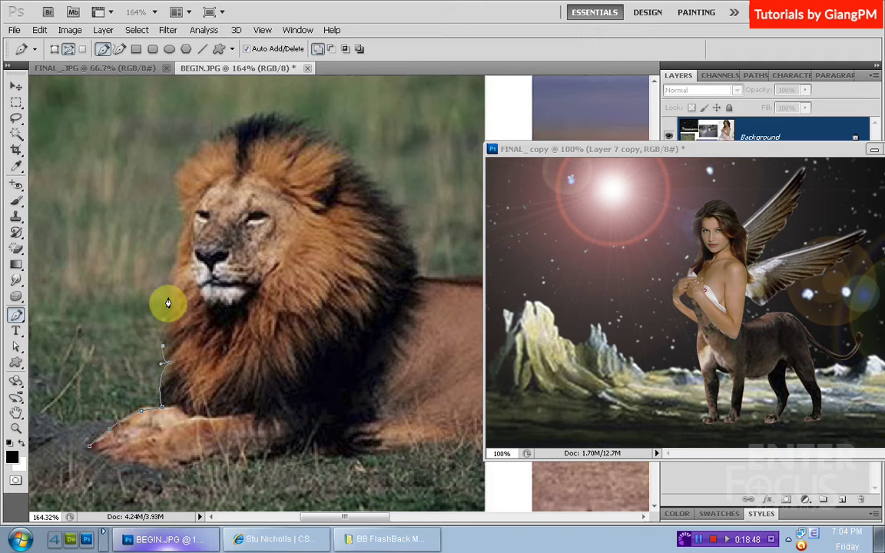
pyautogui.moveTo(169, 262); pyautogui.dragTo(194, 256)
pyautogui.click(201, 143)
# Step: Curve the path over the mane, down its right side and back, closing at the paw
pyautogui.moveTo(267, 115); pyautogui.dragTo(275, 115)
pyautogui.moveTo(329, 136); pyautogui.dragTo(343, 148)
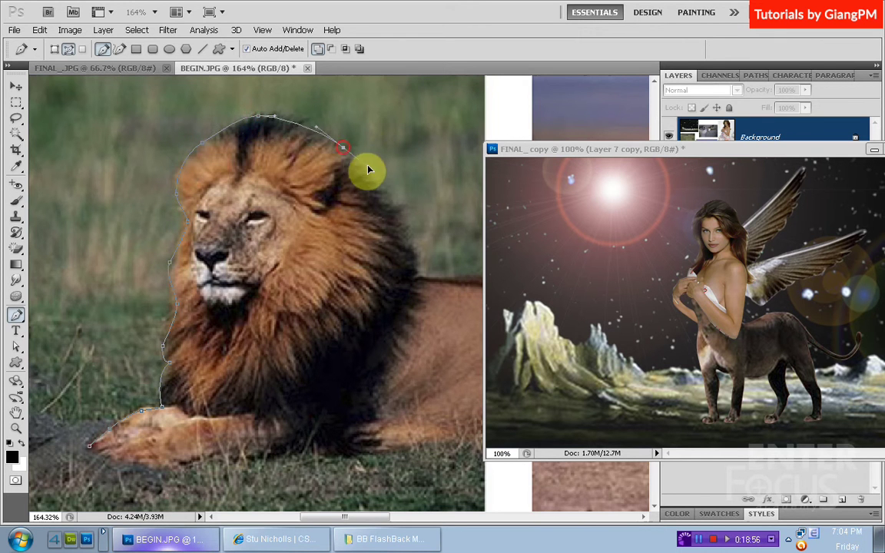
pyautogui.moveTo(406, 233)
pyautogui.mouseDown()
pyautogui.moveTo(409, 242)
pyautogui.moveTo(286, 280)
pyautogui.moveTo(332, 303)
pyautogui.mouseUp()
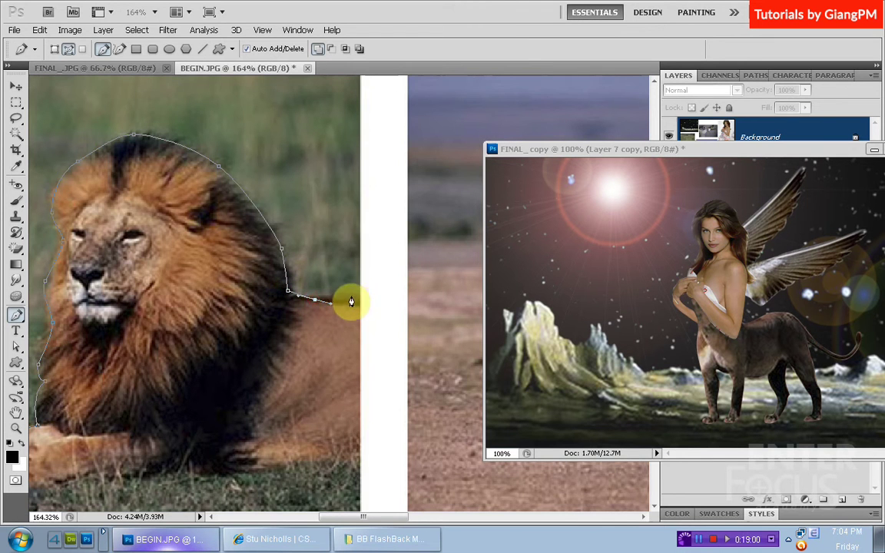
pyautogui.scroll(-3, 361, 316)
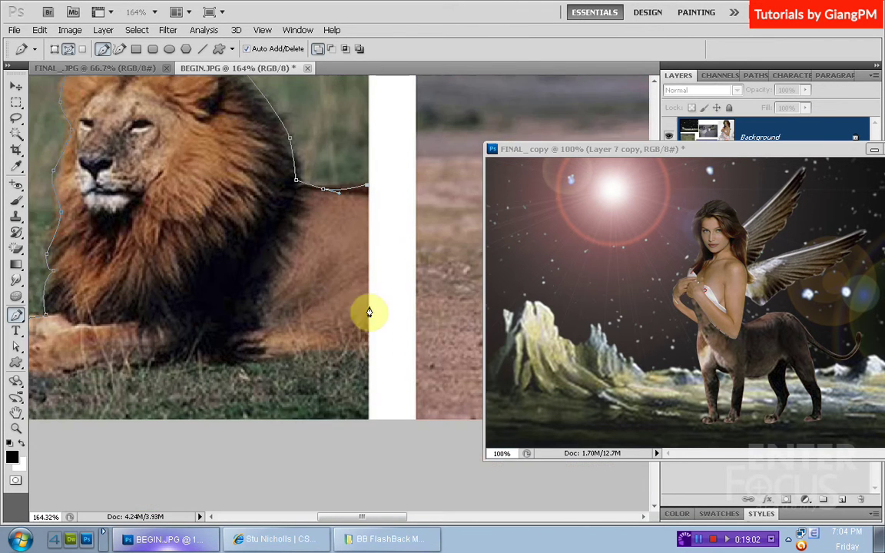
pyautogui.moveTo(367, 347); pyautogui.dragTo(264, 361)
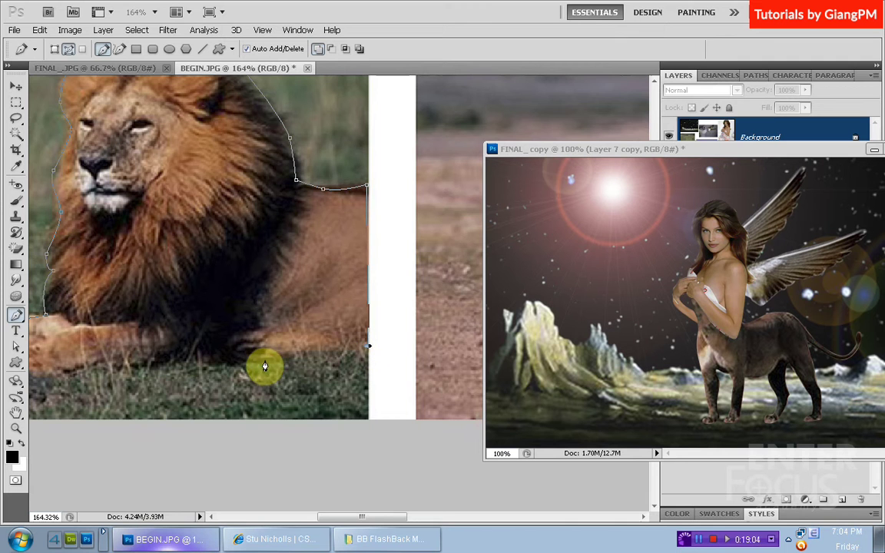
pyautogui.moveTo(166, 363); pyautogui.dragTo(179, 361)
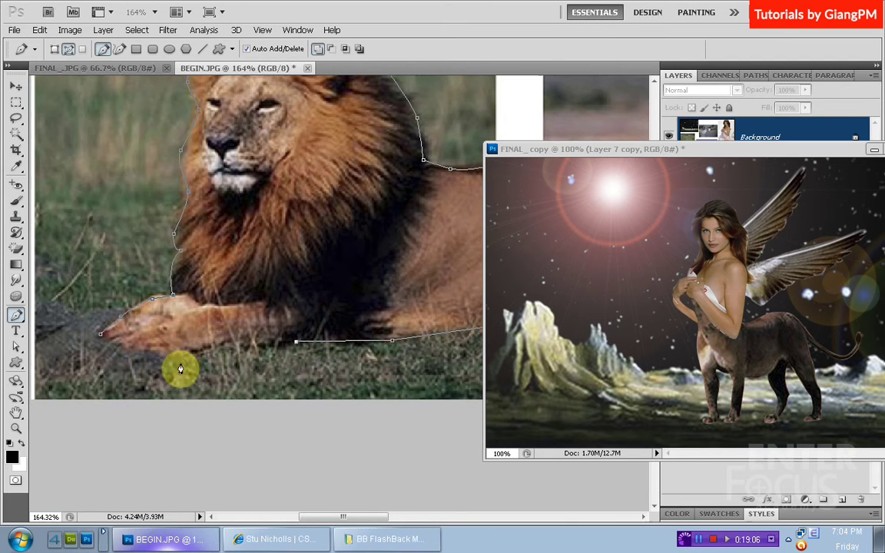
pyautogui.click(102, 338)
# Step: Load the lion path as a selection, move it into the composite's upper right, and bring it to the top
pyautogui.hotkey('ctrl', 'Return')
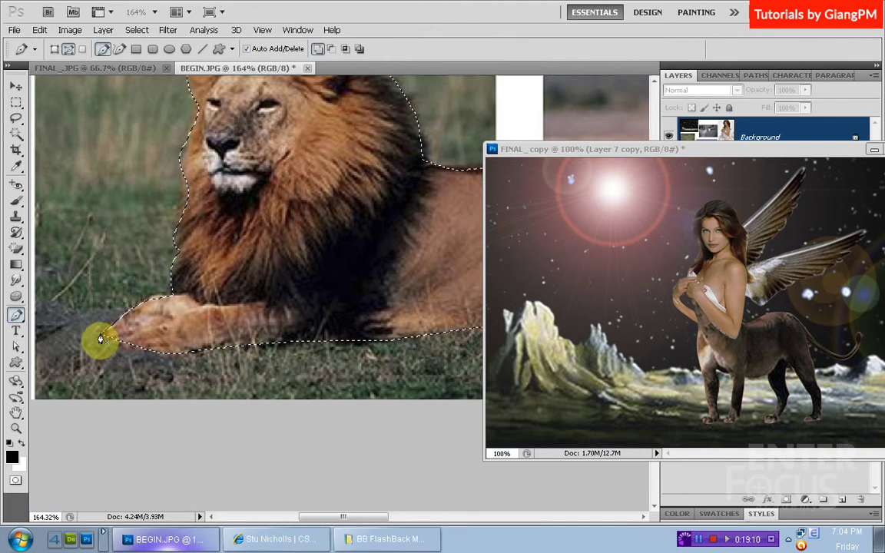
pyautogui.click(15, 86)
pyautogui.moveTo(286, 197); pyautogui.dragTo(750, 267)
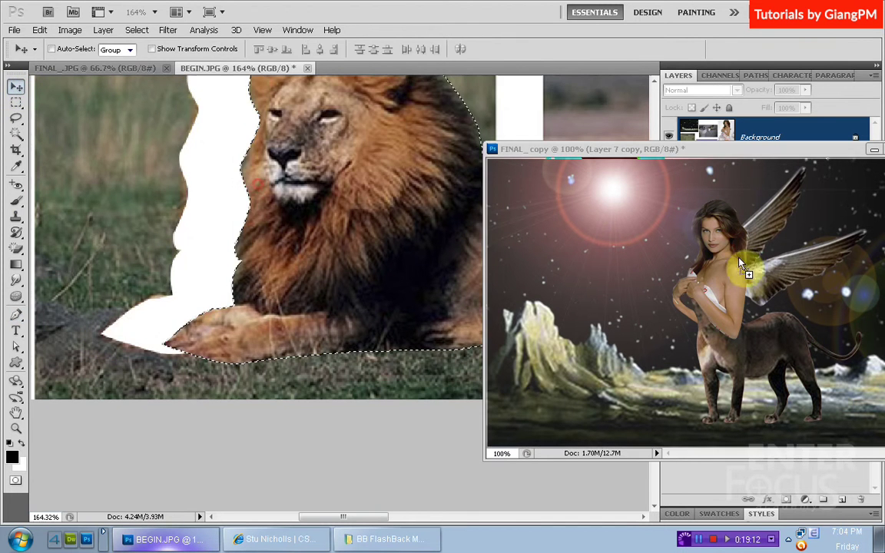
pyautogui.moveTo(668, 149); pyautogui.dragTo(403, 225)
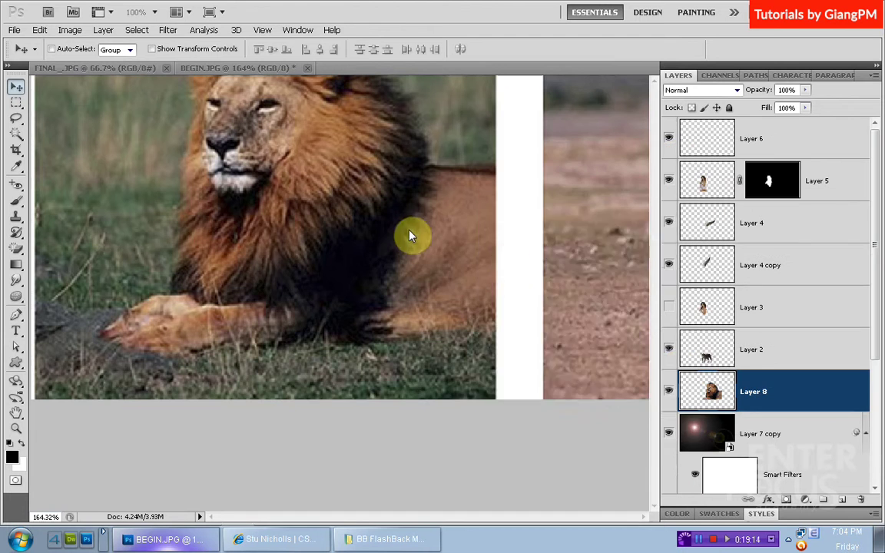
pyautogui.moveTo(573, 305); pyautogui.dragTo(587, 261)
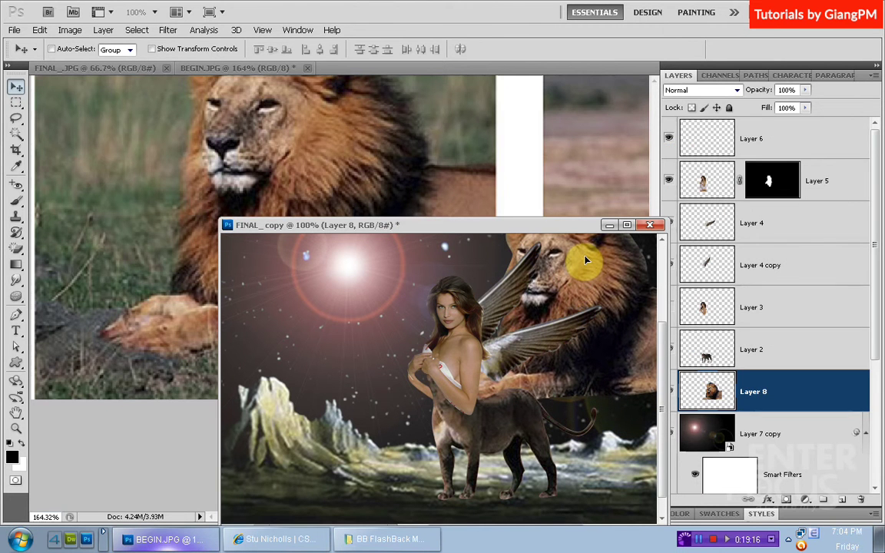
pyautogui.hotkey('ctrl', 'shift', ']')
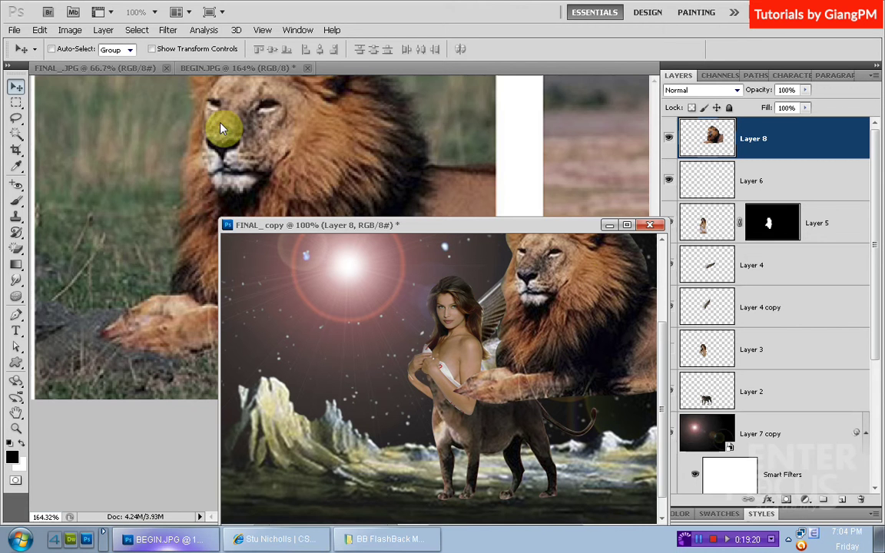
# Step: Try scaling the lion to about 76%, cancel, and fade Layer 8 to 20% opacity
pyautogui.click(117, 68)
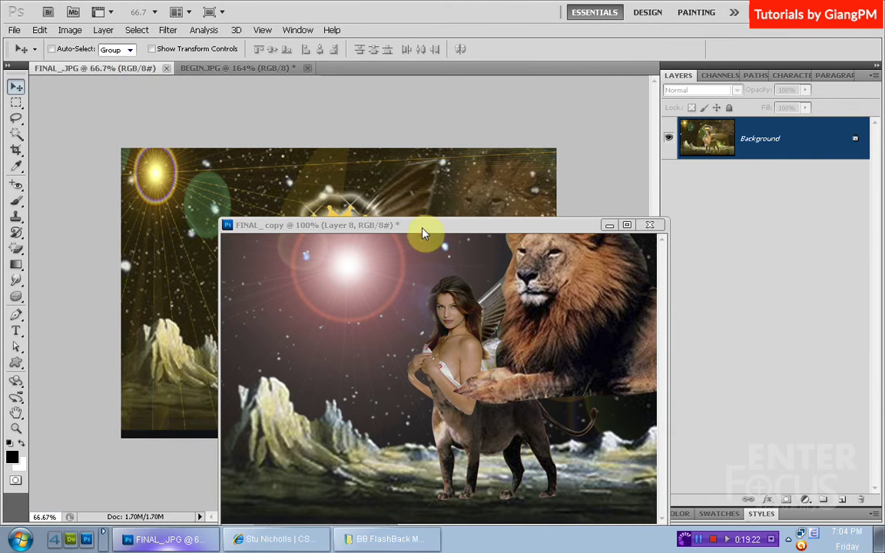
pyautogui.click(336, 352)
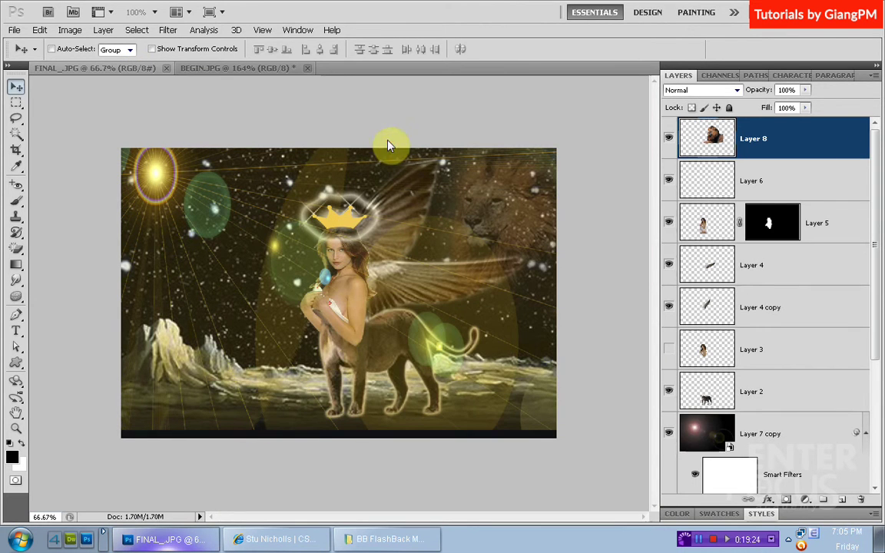
pyautogui.hotkey('ctrl', 't')
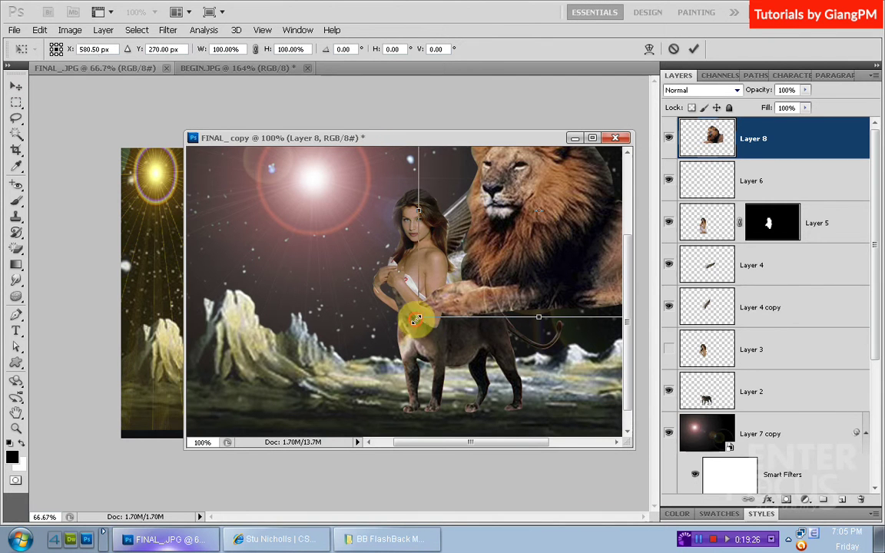
pyautogui.moveTo(415, 318); pyautogui.dragTo(475, 268)
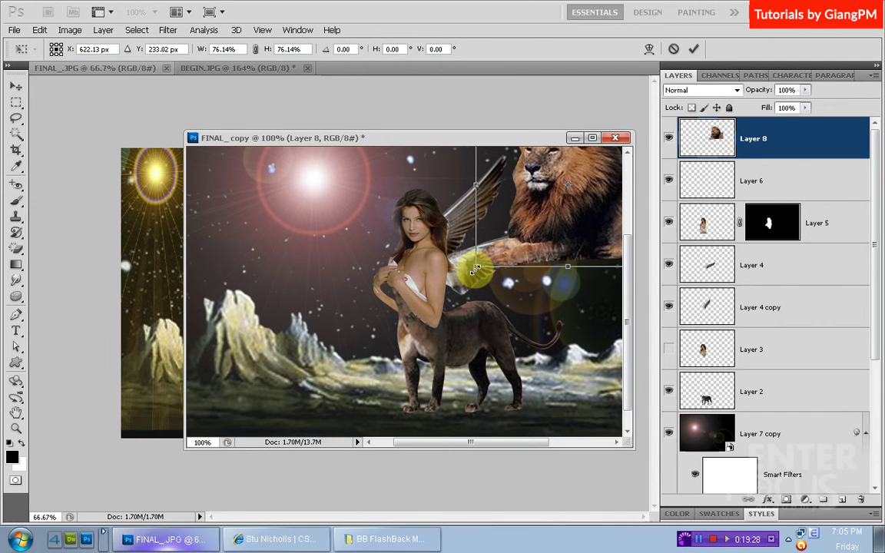
pyautogui.press('Escape')
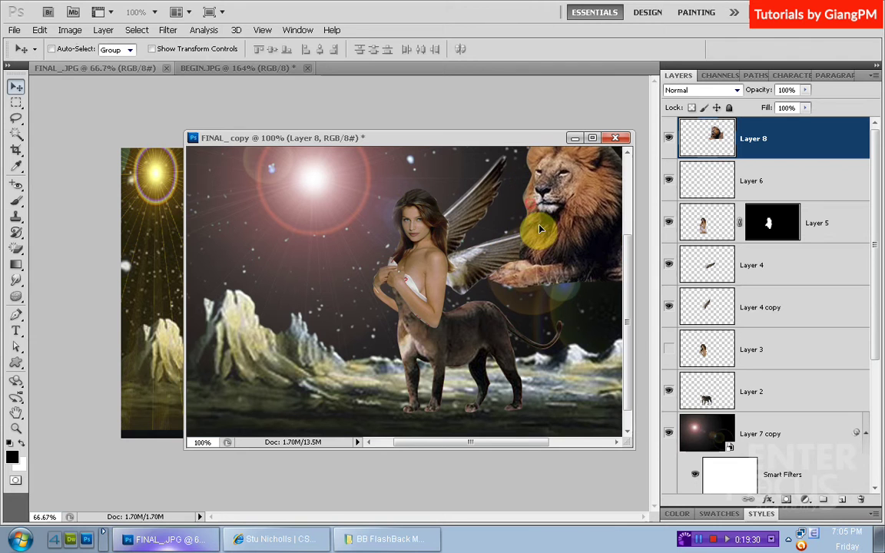
pyautogui.press('1')
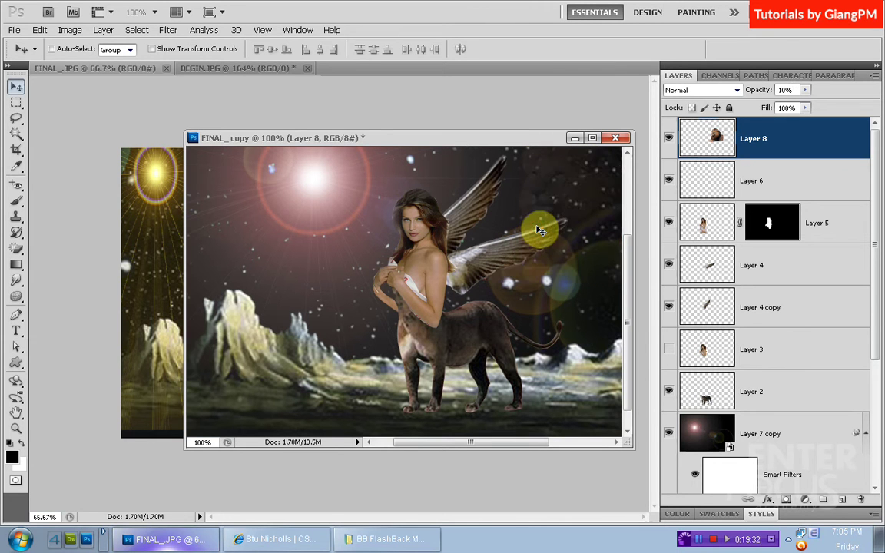
pyautogui.press('2')
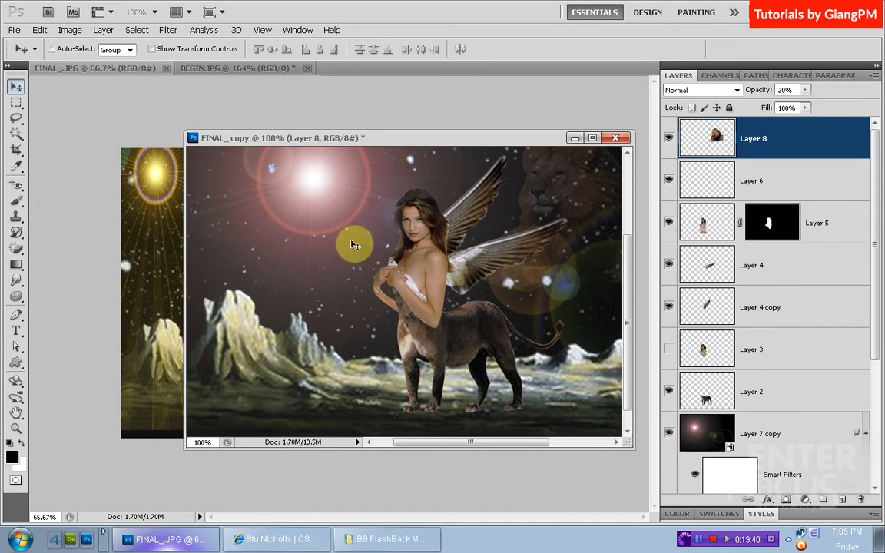
# Step: Compare with the FINAL_.JPG reference and move the composite window higher
pyautogui.click(276, 139)
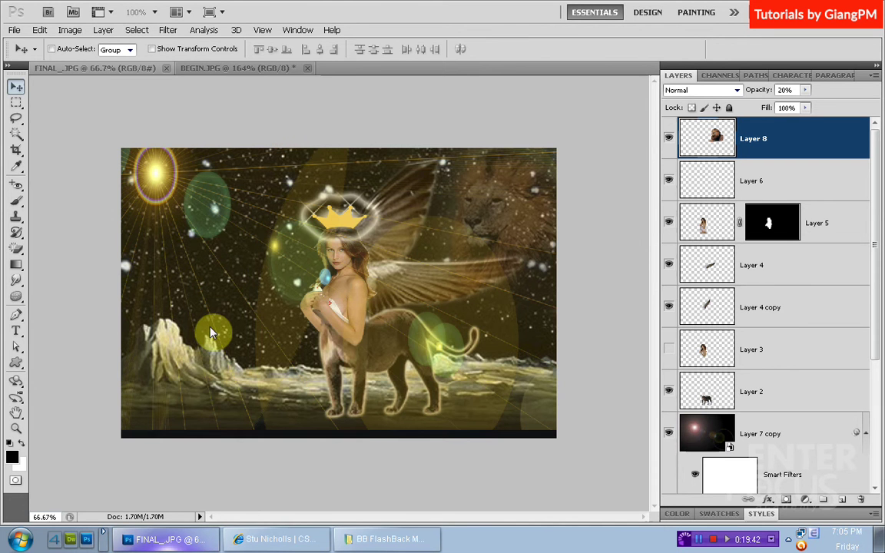
pyautogui.hotkey('ctrl', 'Tab')
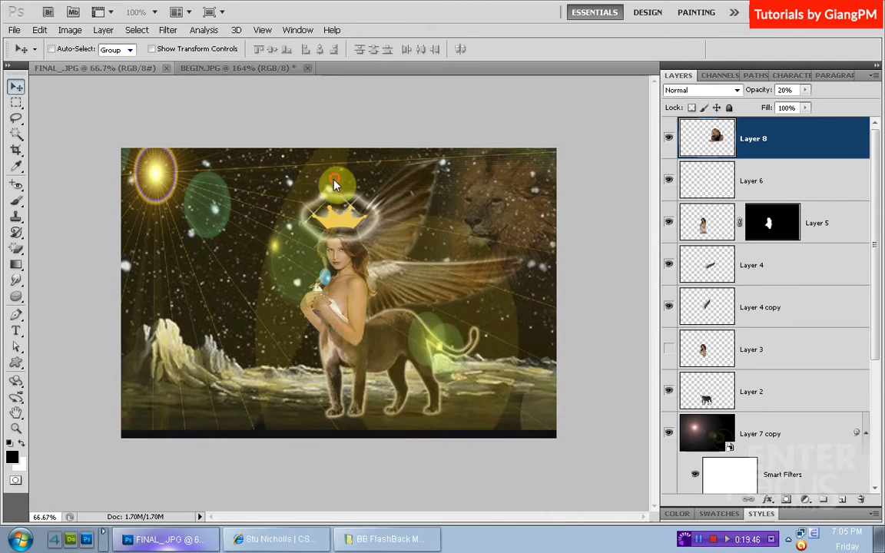
pyautogui.moveTo(332, 333); pyautogui.dragTo(335, 183)
# Step: Choose the crown from the Custom Shape picker and drag a crown outline above the woman's head
pyautogui.click(15, 315)
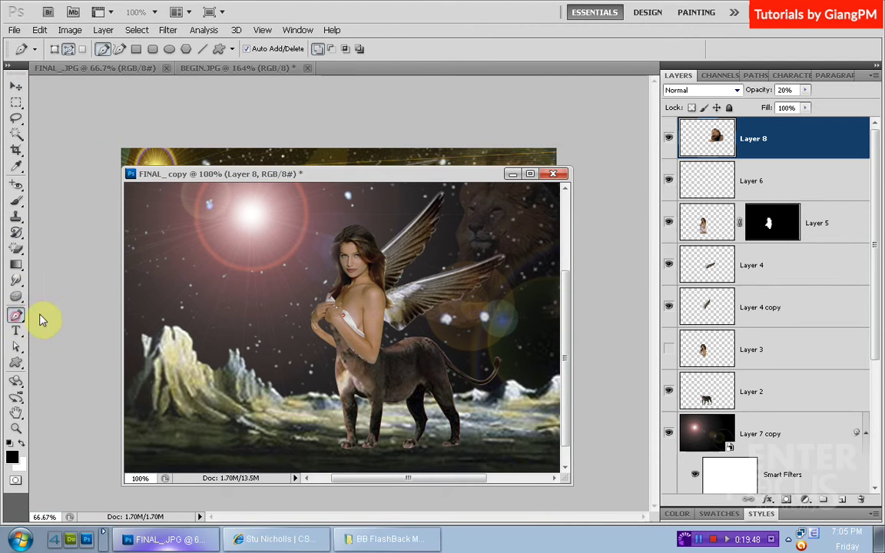
pyautogui.click(219, 48)
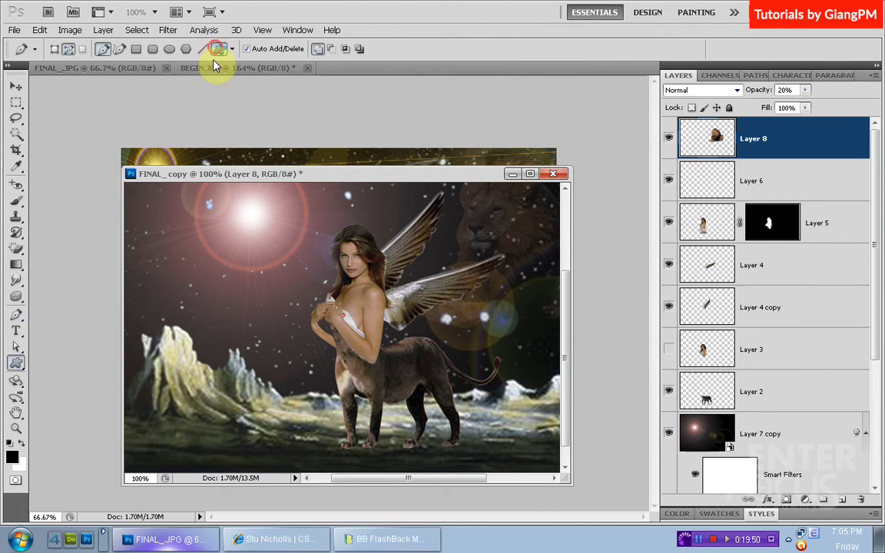
pyautogui.click(288, 49)
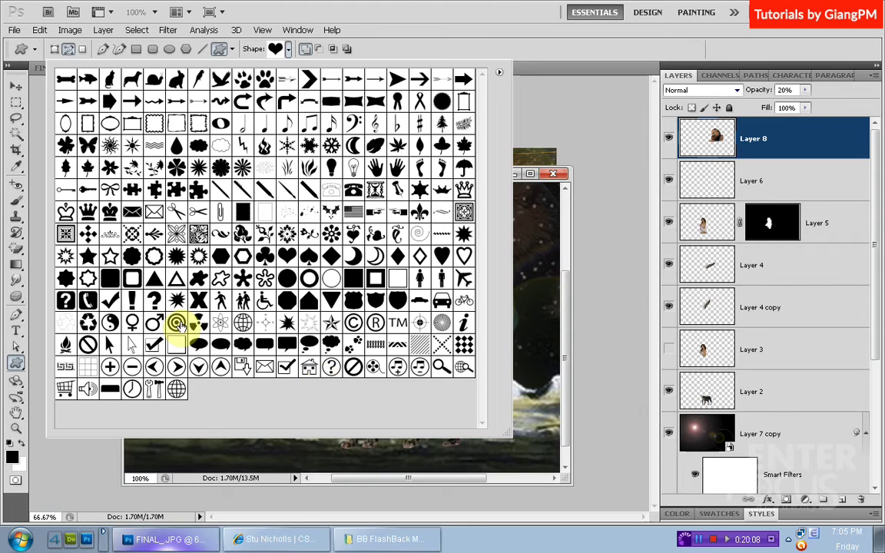
pyautogui.click(88, 213)
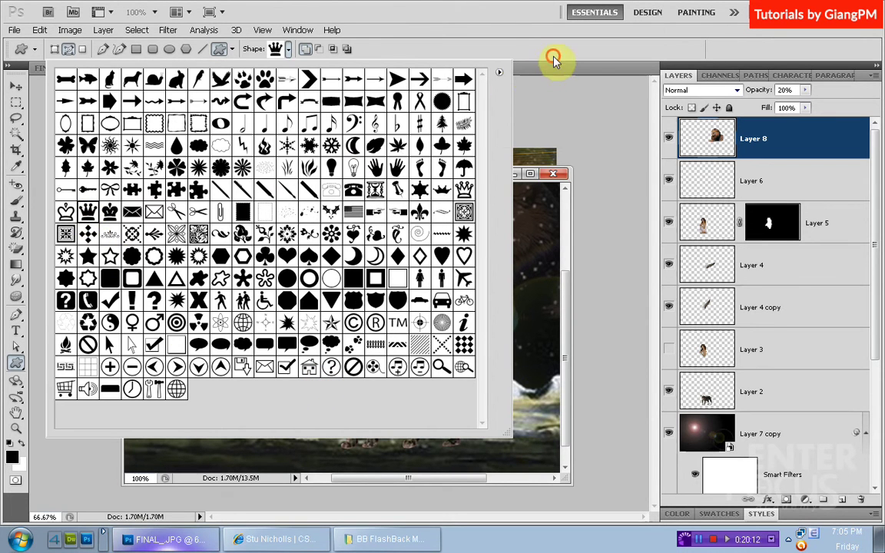
pyautogui.click(504, 58)
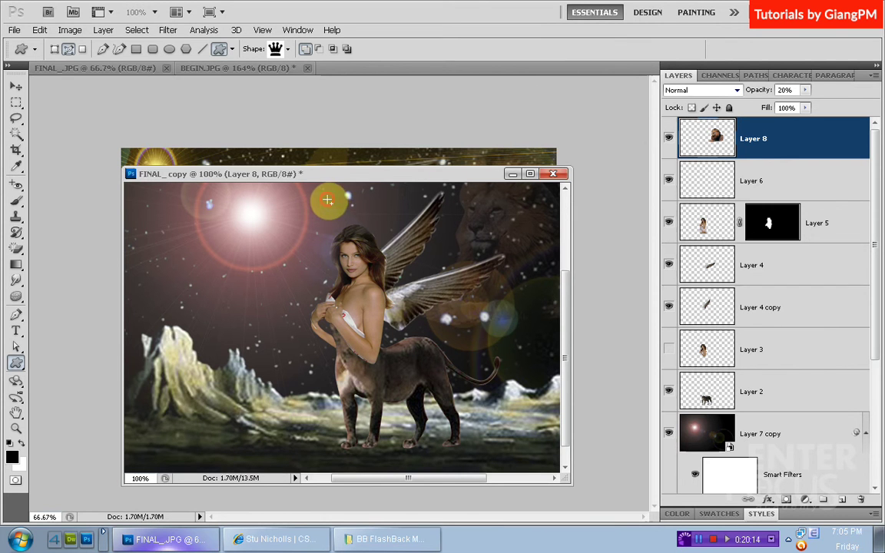
pyautogui.moveTo(326, 198)
pyautogui.mouseDown()
pyautogui.moveTo(384, 247)
pyautogui.moveTo(382, 241)
pyautogui.mouseUp()
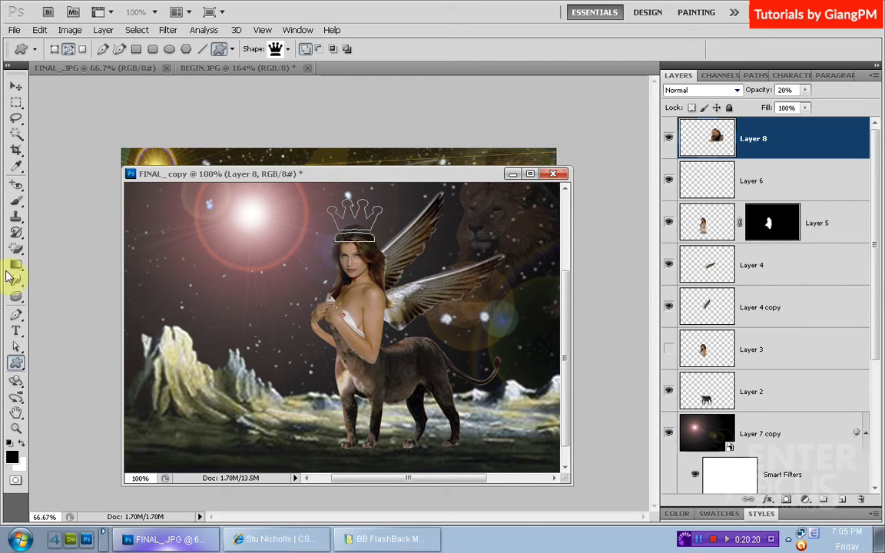
# Step: Zoom in and delete the inner band's anchor points from the crown path
pyautogui.click(15, 346)
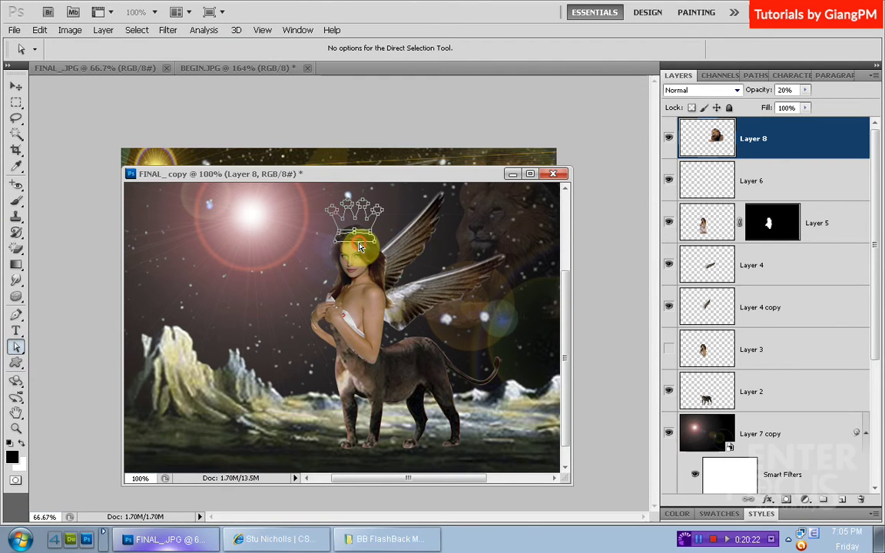
pyautogui.click(328, 219)
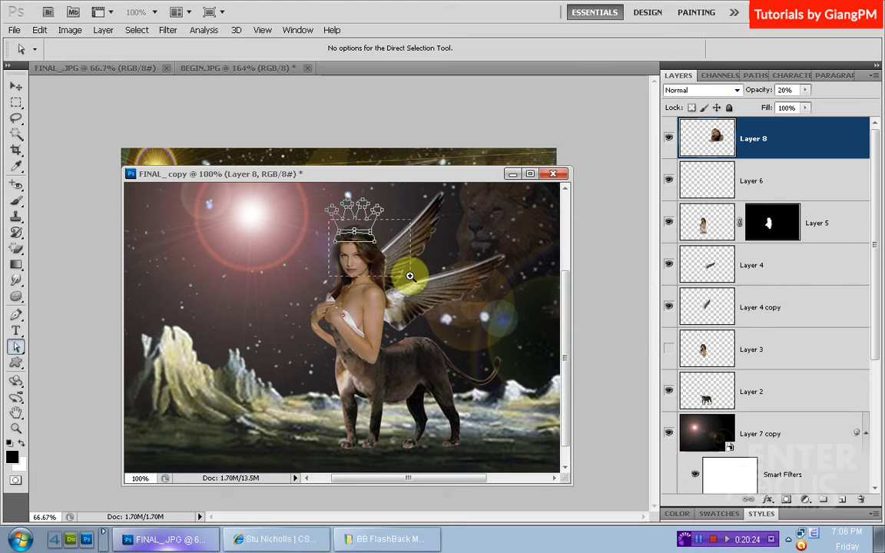
pyautogui.moveTo(328, 220); pyautogui.dragTo(405, 276)
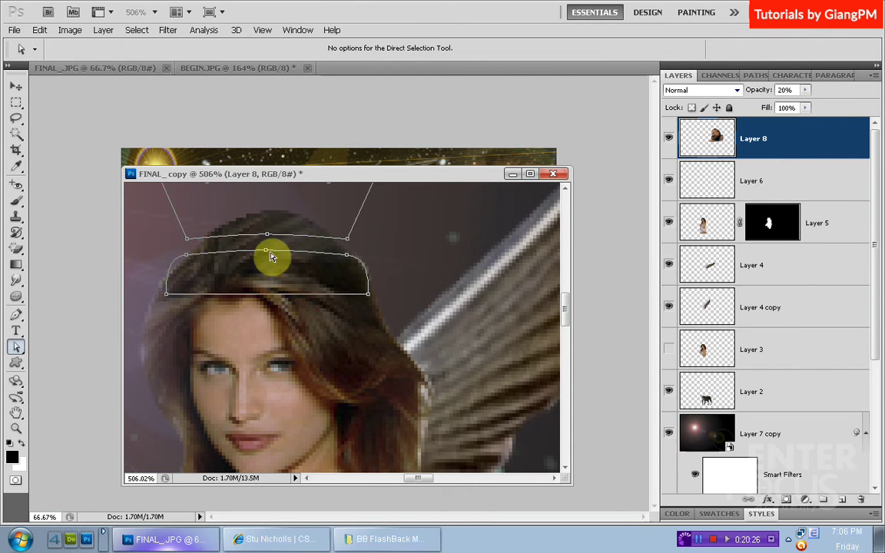
pyautogui.click(346, 255)
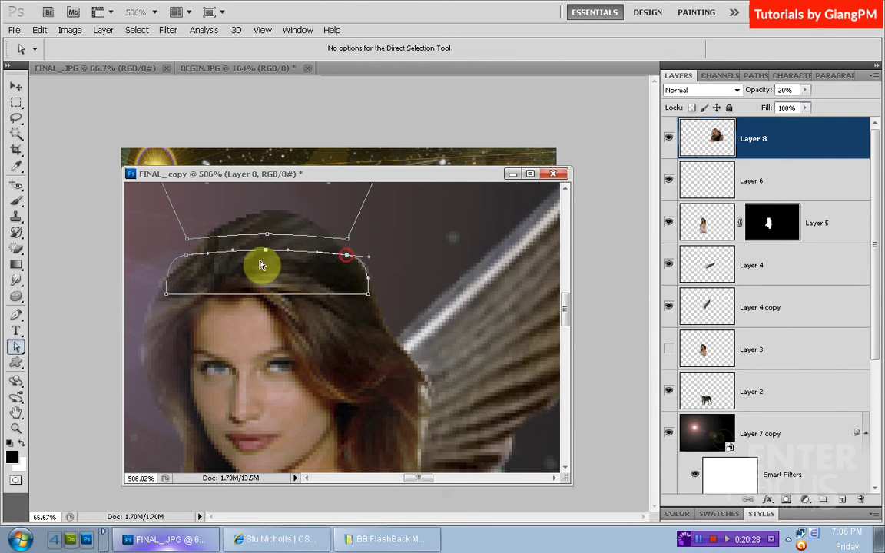
pyautogui.click(185, 254)
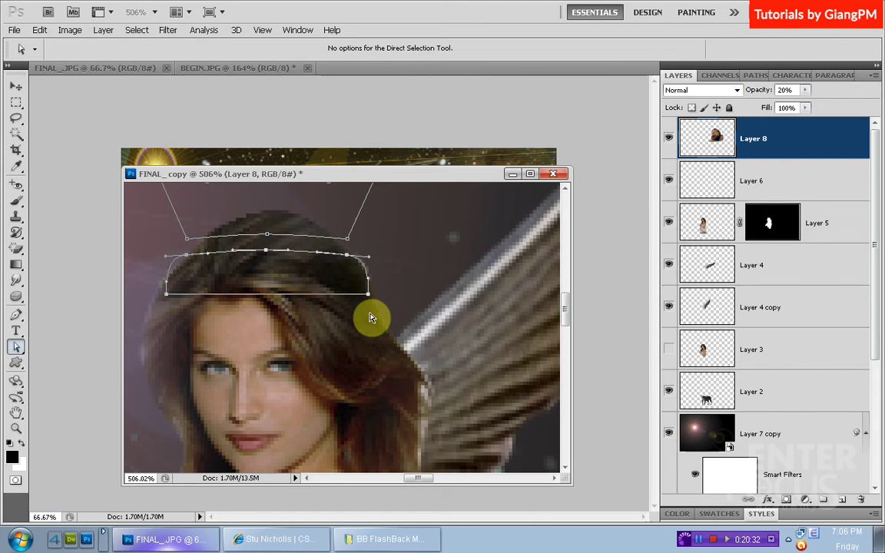
pyautogui.press('Delete')
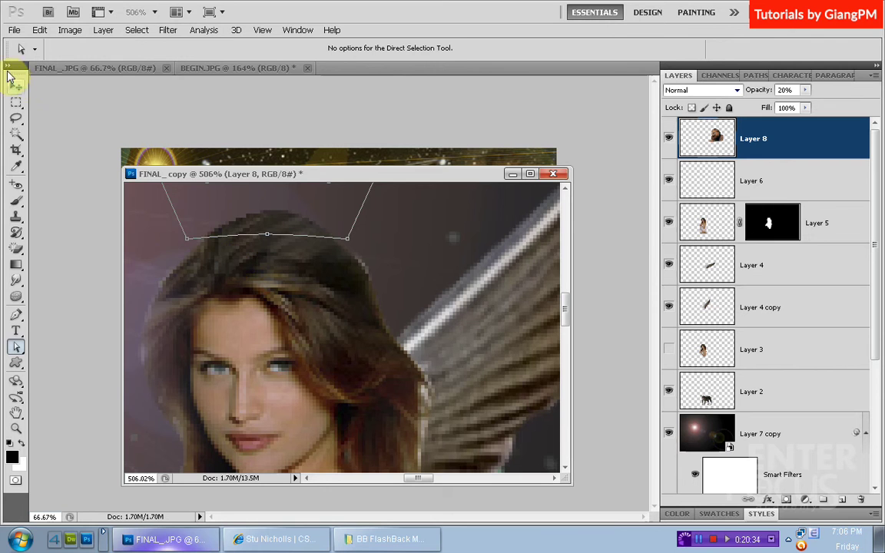
# Step: Return to 100% view and load the crown path as a selection
pyautogui.click(15, 88)
pyautogui.hotkey('ctrl', '1')
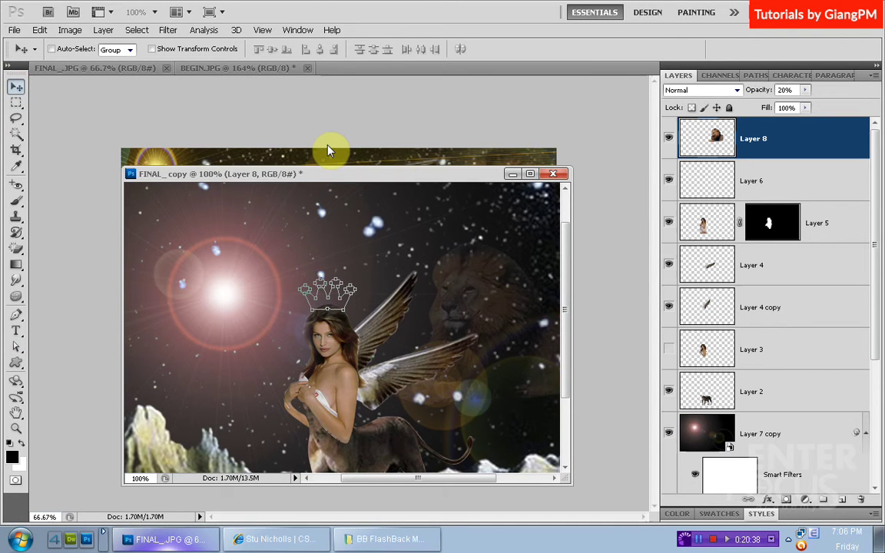
pyautogui.hotkey('ctrl', 'Return')
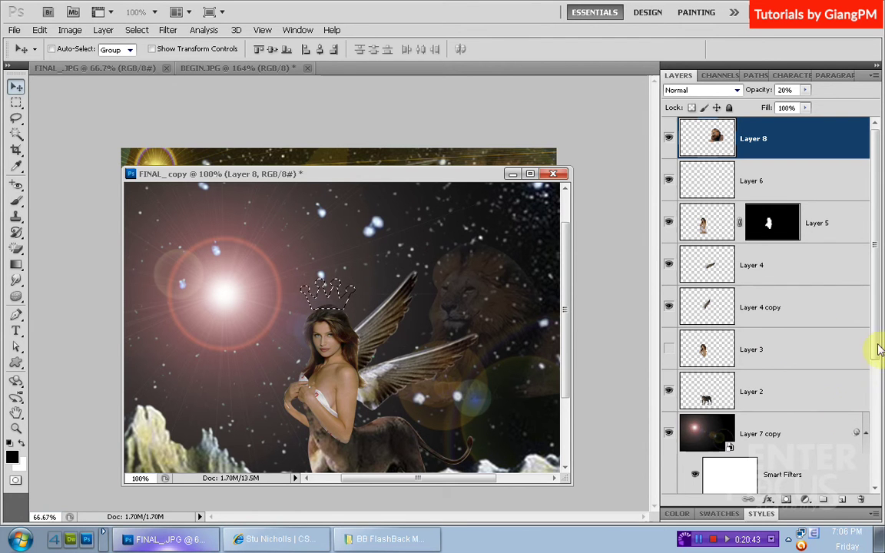
# Step: Add a new layer for the crown and set the foreground colour to yellow #eaf209
pyautogui.click(853, 500)
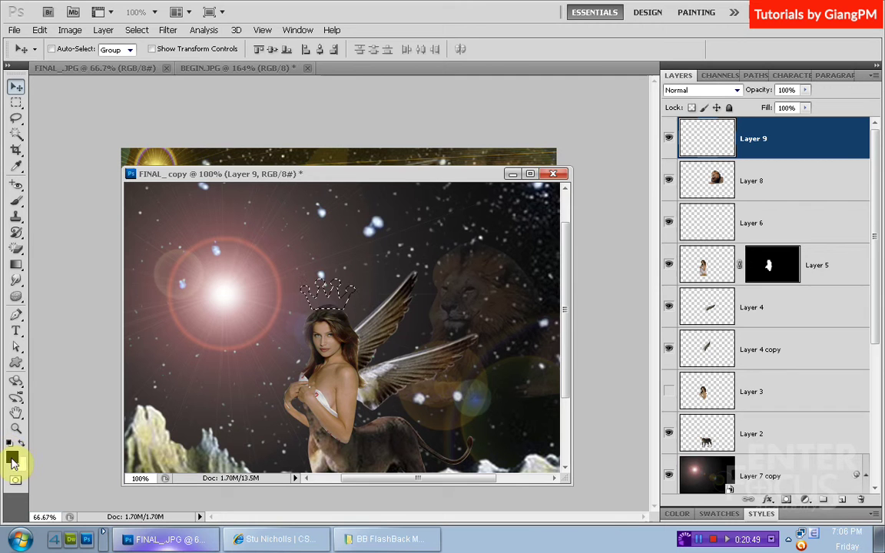
pyautogui.click(11, 458)
pyautogui.click(740, 160)
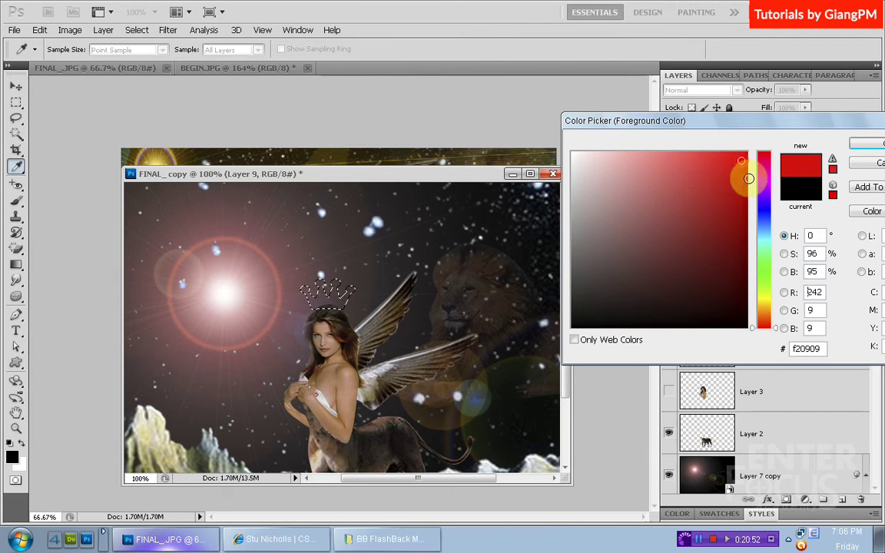
pyautogui.moveTo(767, 316); pyautogui.dragTo(767, 298)
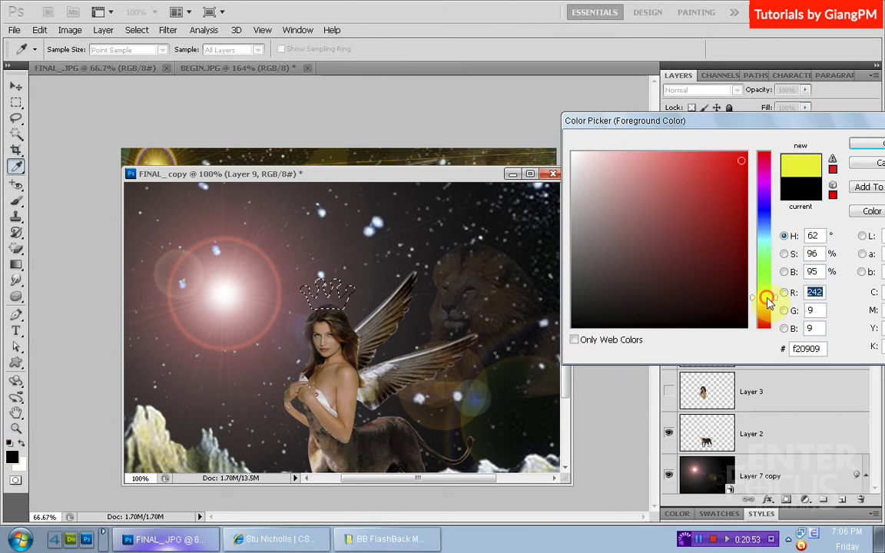
pyautogui.click(865, 144)
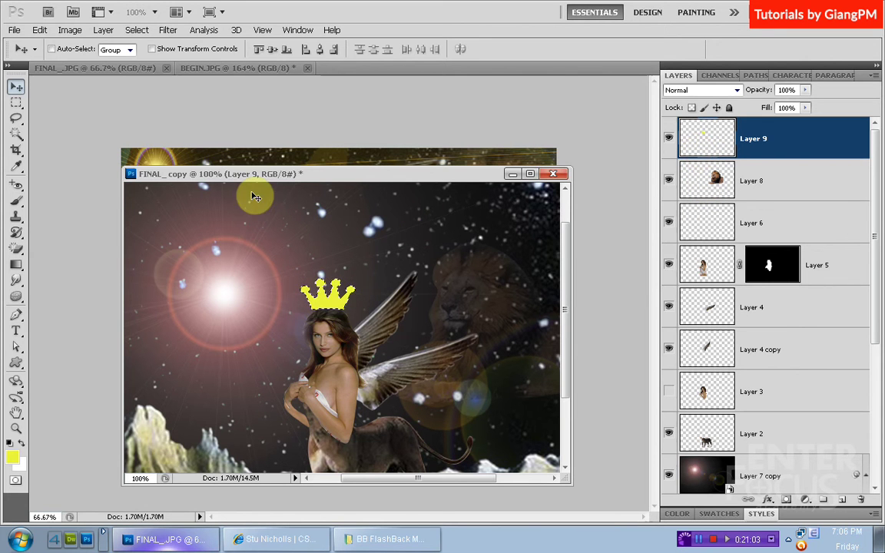
# Step: Expand the crown selection by 10 pixels via Select > Modify > Expand
pyautogui.click(137, 30)
pyautogui.moveTo(146, 182)
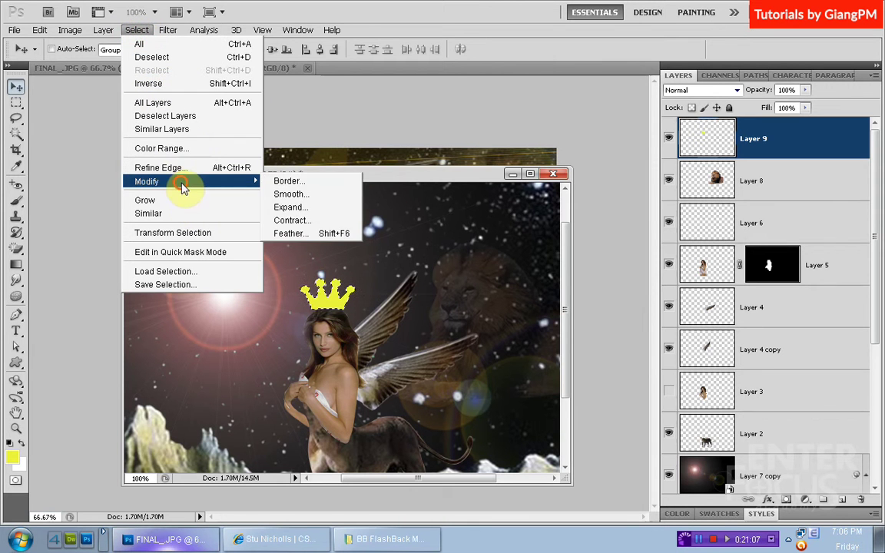
pyautogui.click(292, 208)
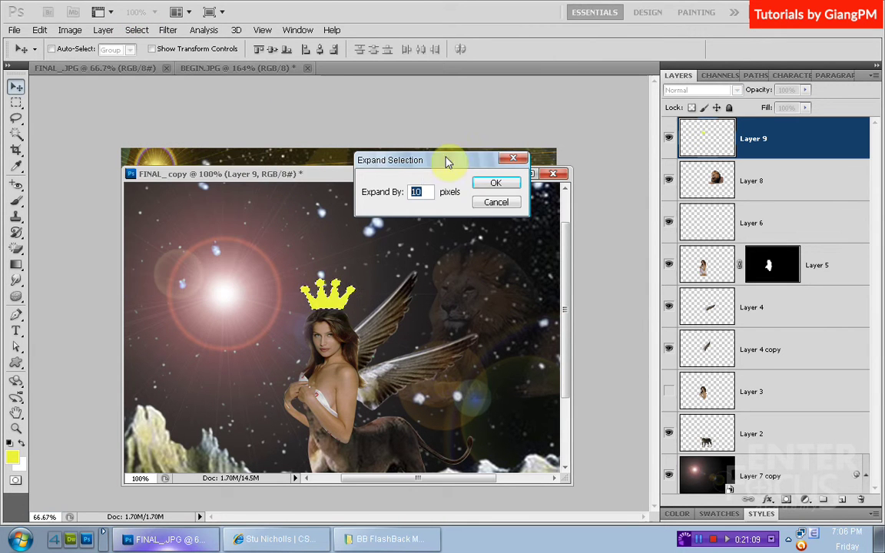
pyautogui.click(496, 183)
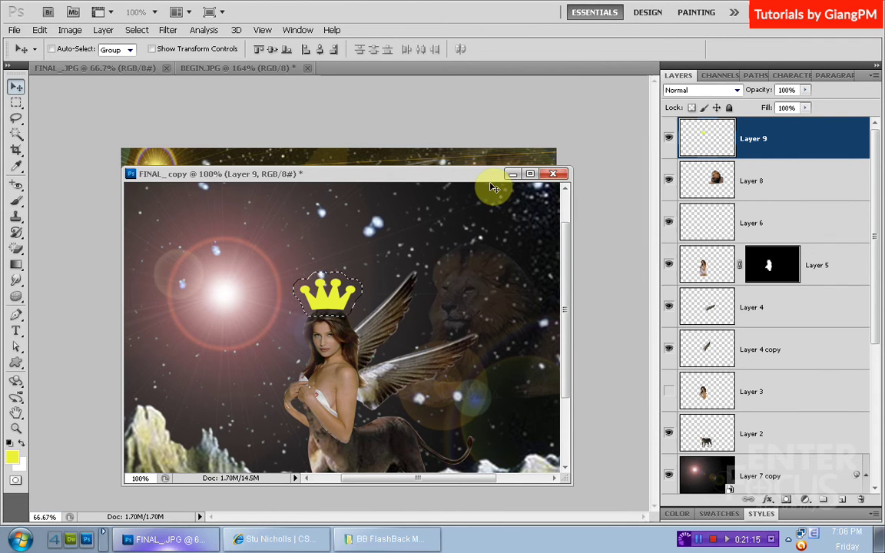
pyautogui.click(40, 31)
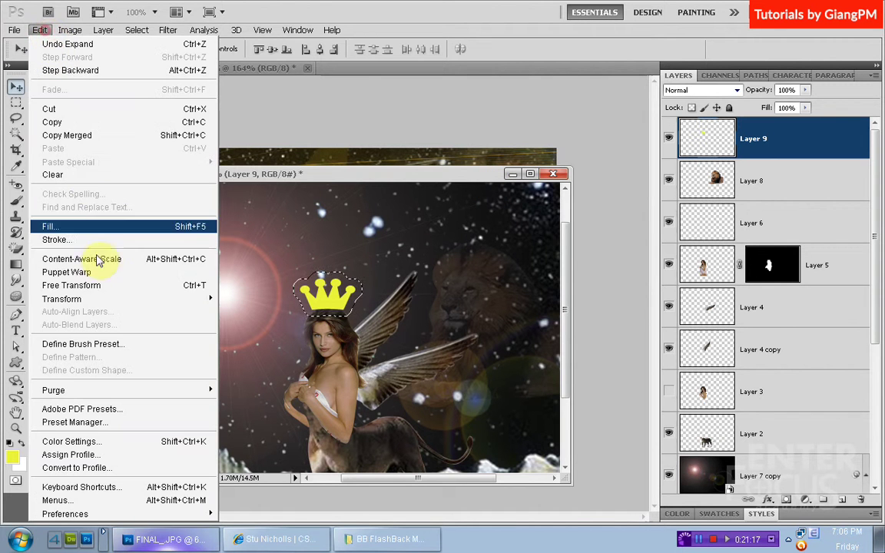
# Step: Stroke the selection 1 px outside in orange-gold #f2ad09, then deselect
pyautogui.click(76, 239)
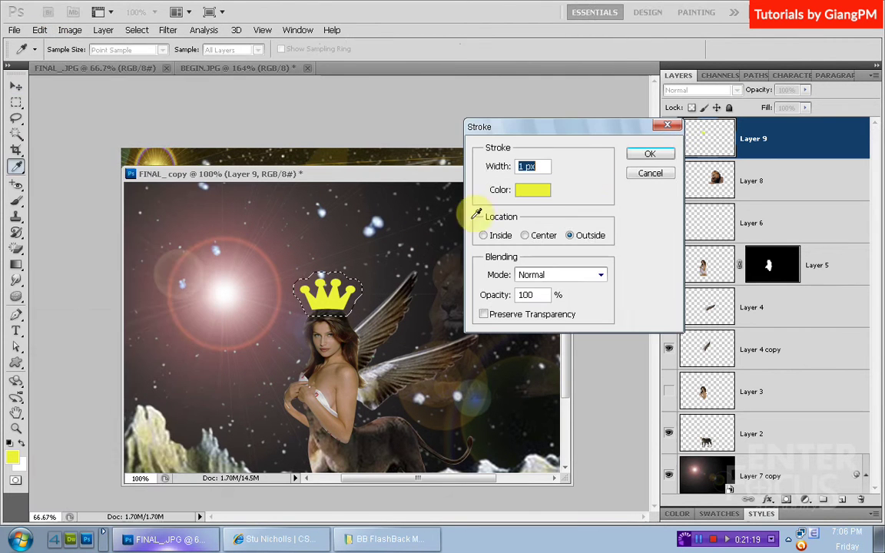
pyautogui.click(533, 190)
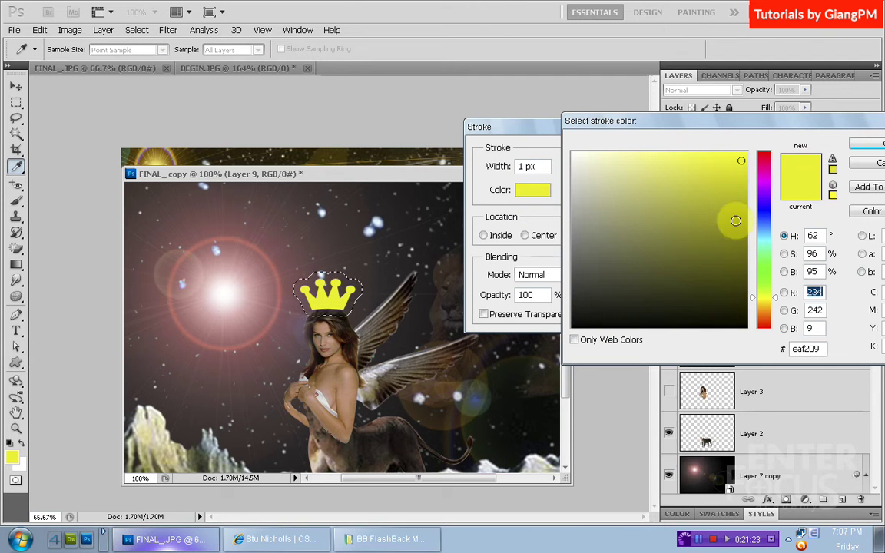
pyautogui.click(767, 318)
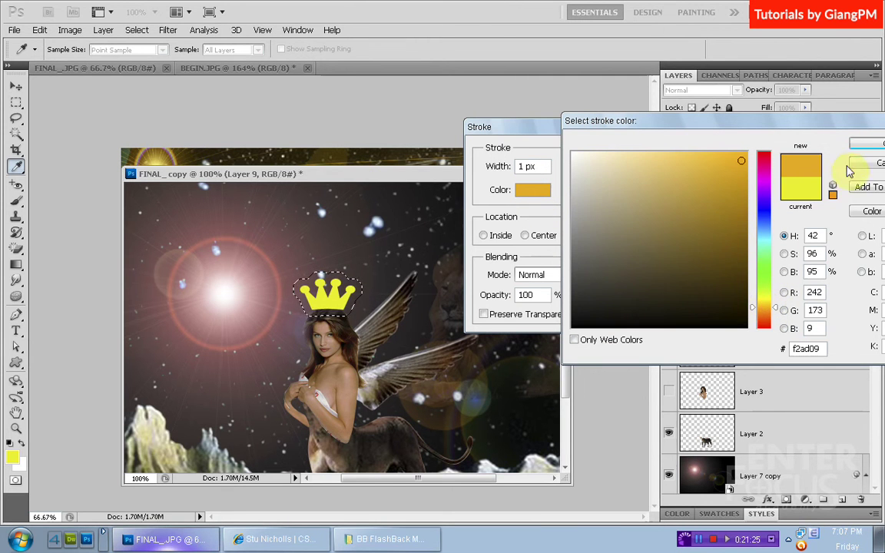
pyautogui.click(856, 144)
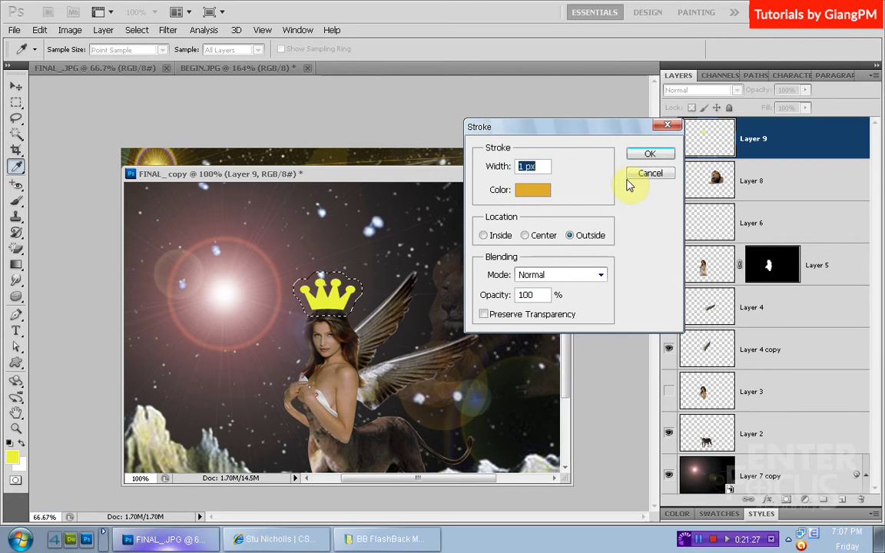
pyautogui.click(638, 152)
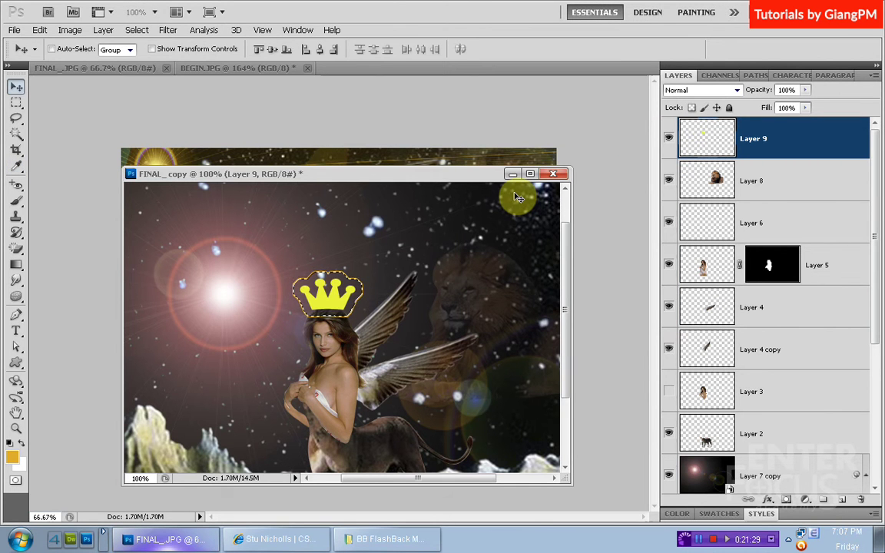
pyautogui.hotkey('ctrl', 'd')
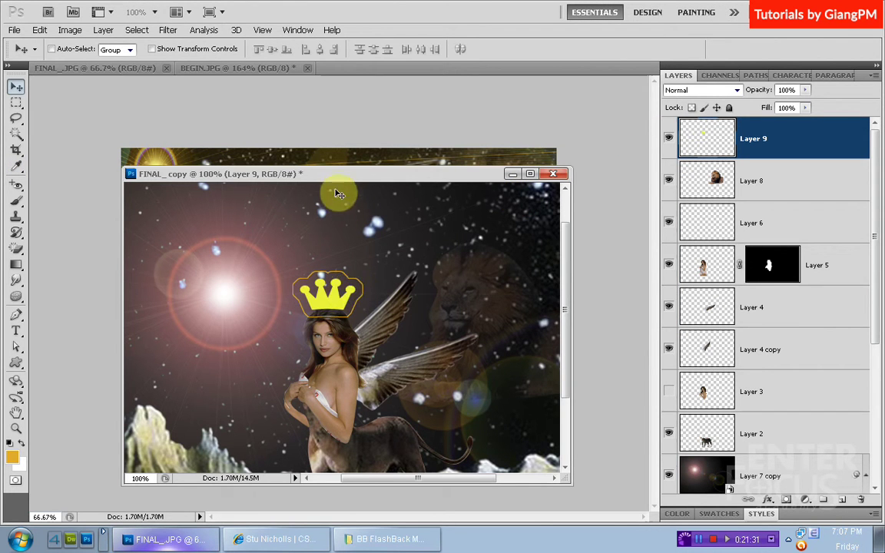
pyautogui.click(333, 163)
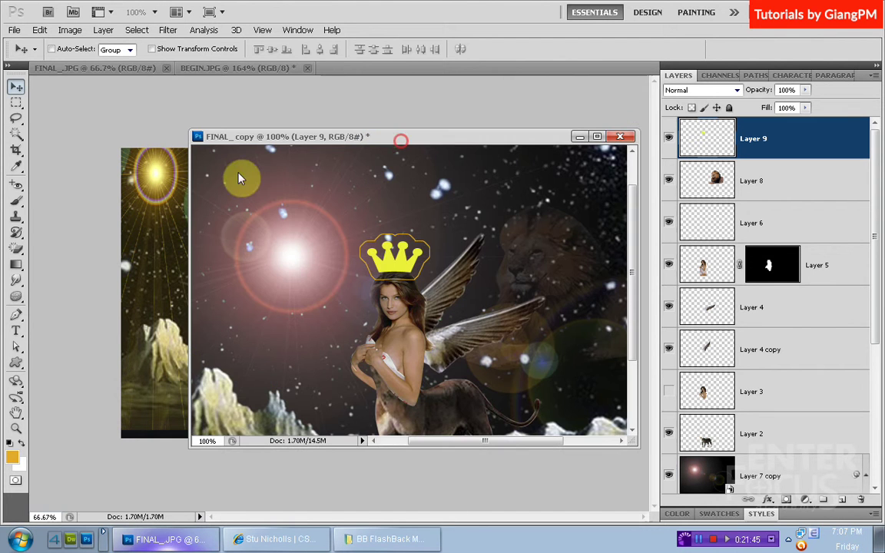
# Step: Switch to the Brush tool and start loading Assorted Brushes, then back out
pyautogui.click(17, 203)
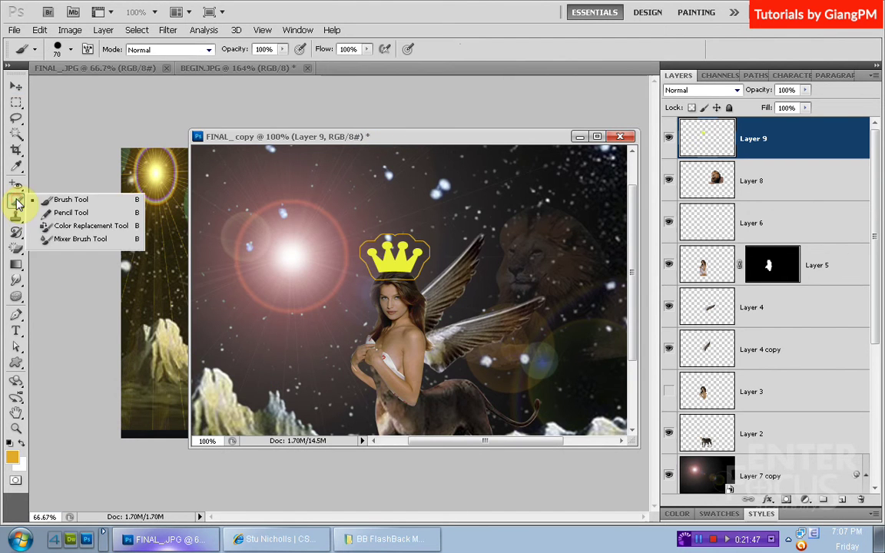
pyautogui.click(65, 201)
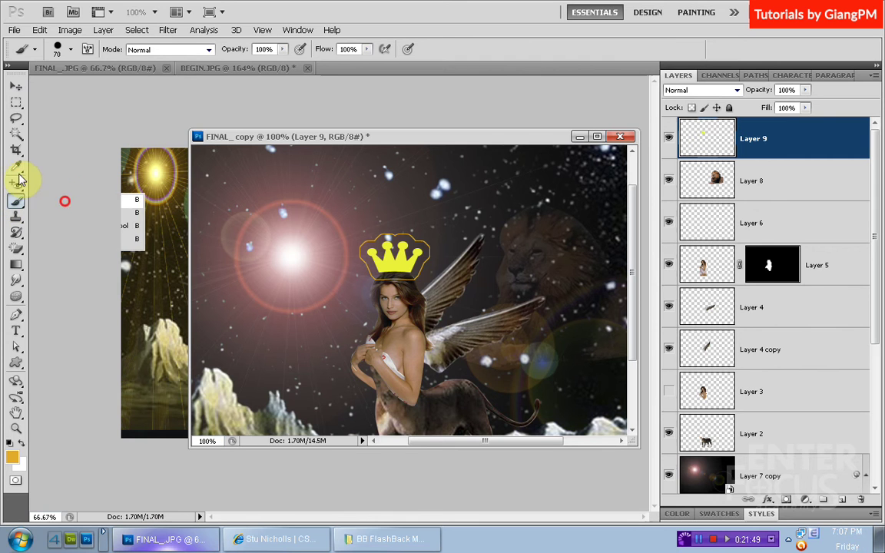
pyautogui.click(71, 50)
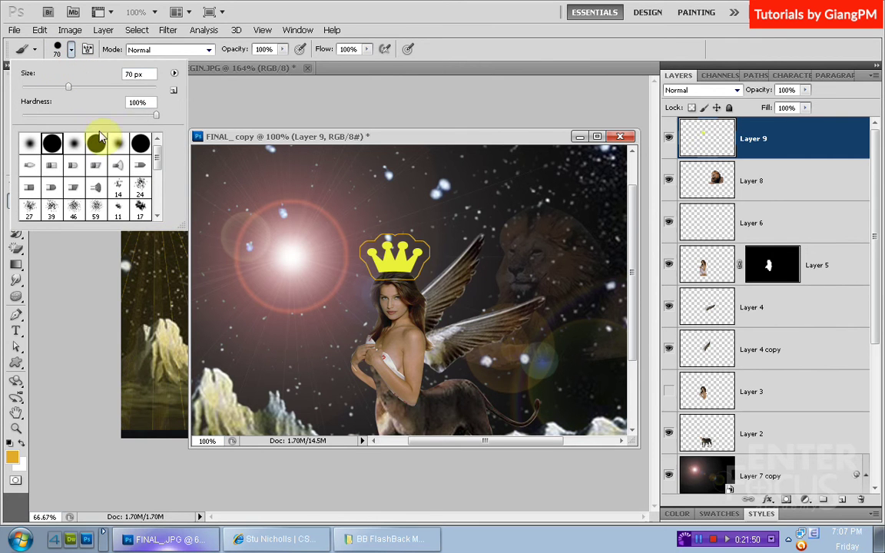
pyautogui.click(174, 73)
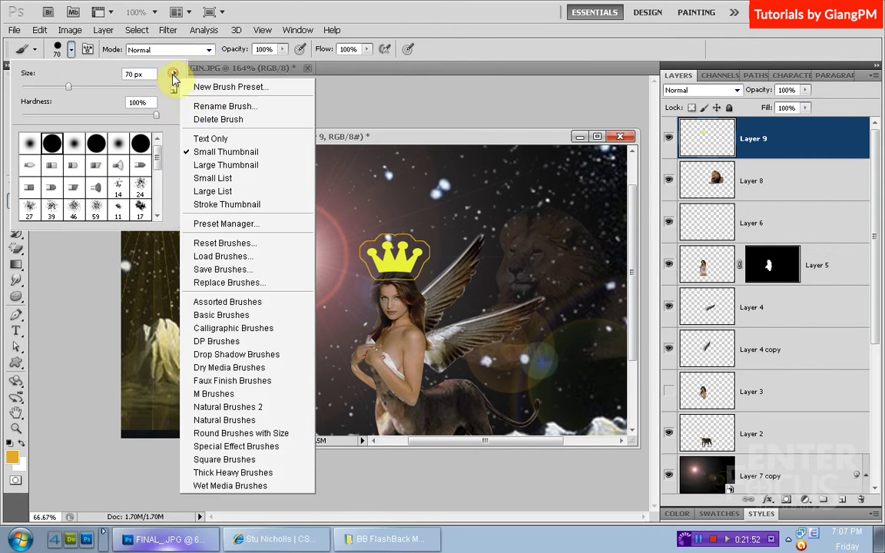
pyautogui.click(230, 302)
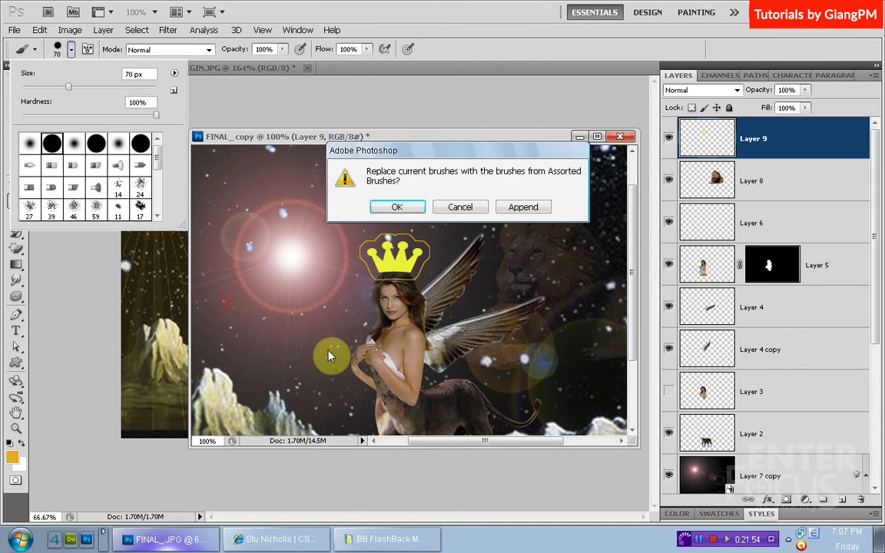
pyautogui.click(396, 206)
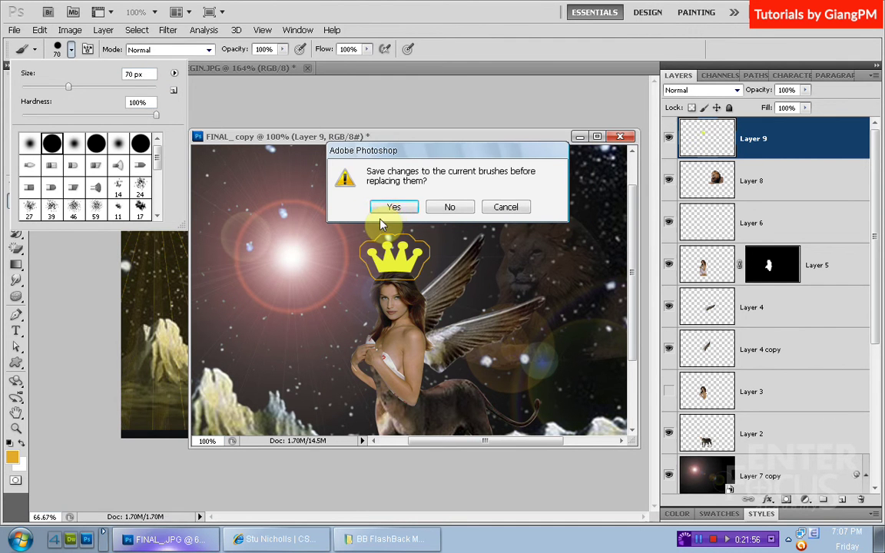
pyautogui.click(501, 208)
# Step: Retry replacing brushes with Assorted Brushes, but dismiss the save-brushes dialog
pyautogui.click(174, 73)
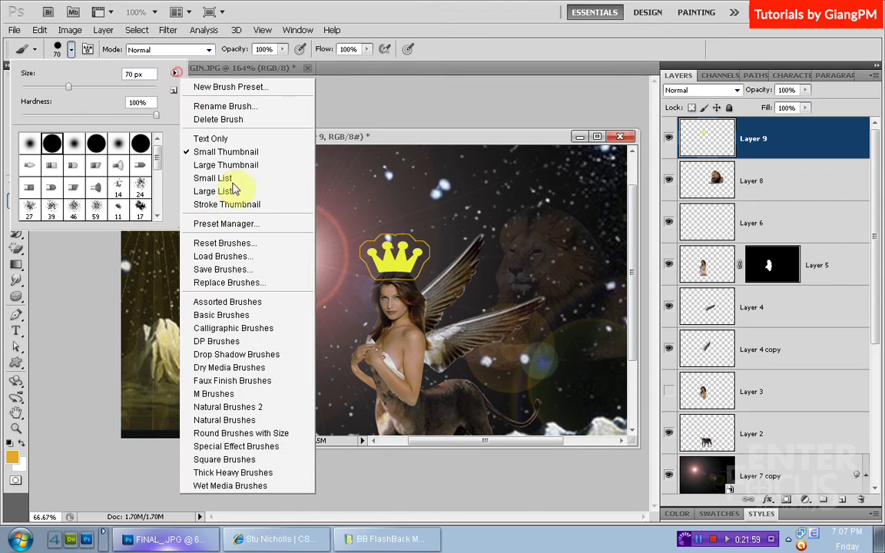
pyautogui.click(228, 302)
pyautogui.click(394, 206)
pyautogui.click(394, 209)
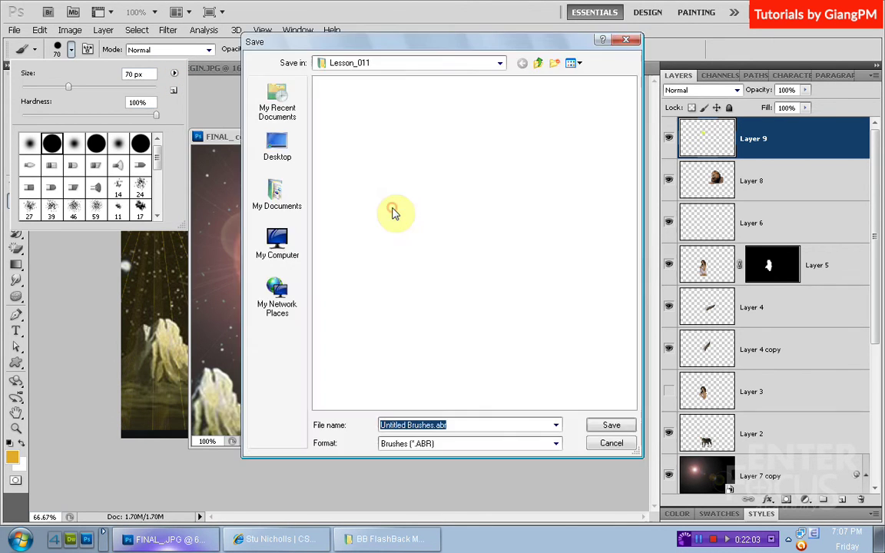
pyautogui.click(613, 445)
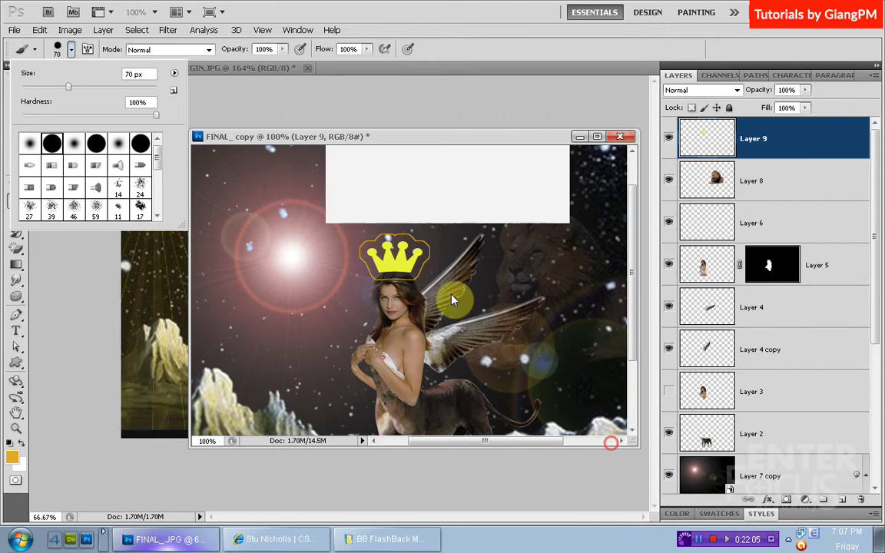
pyautogui.click(176, 77)
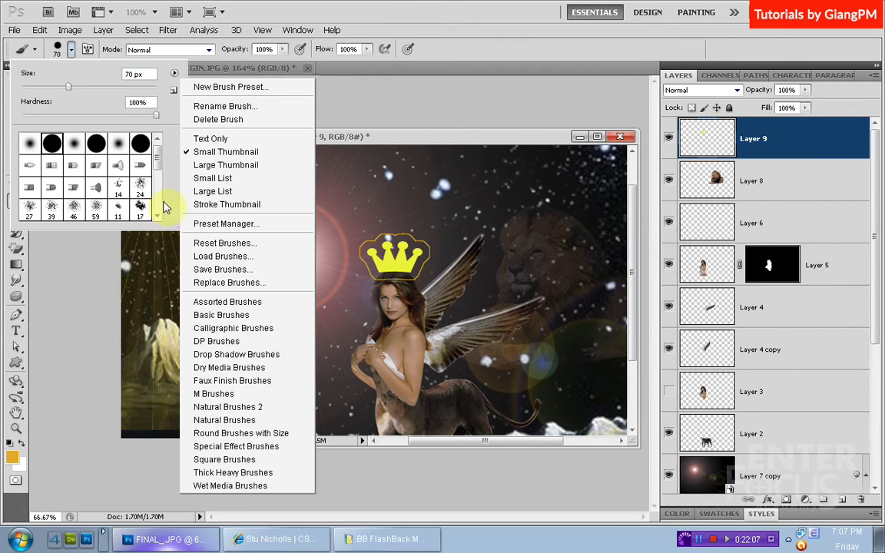
pyautogui.click(142, 191)
# Step: Delete the heart brush from the Brush Preset picker
pyautogui.moveTo(159, 168); pyautogui.dragTo(157, 219)
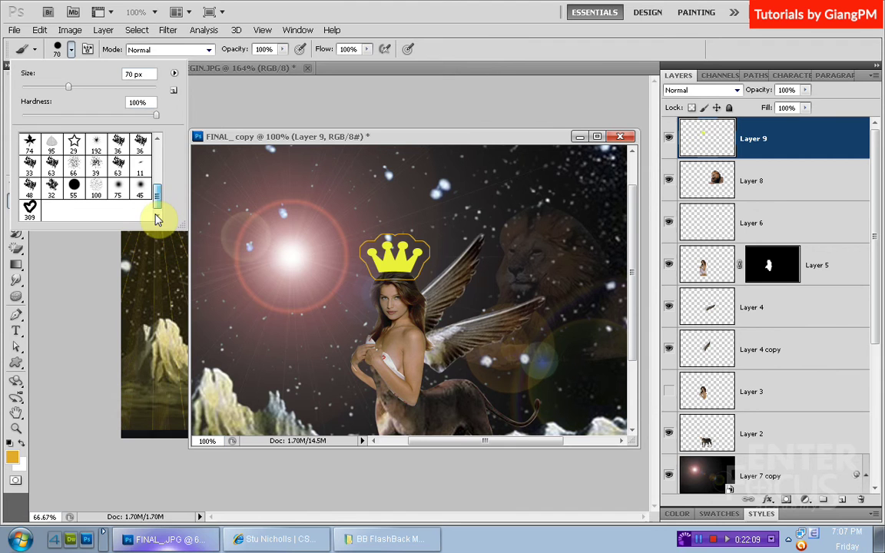
pyautogui.click(173, 73)
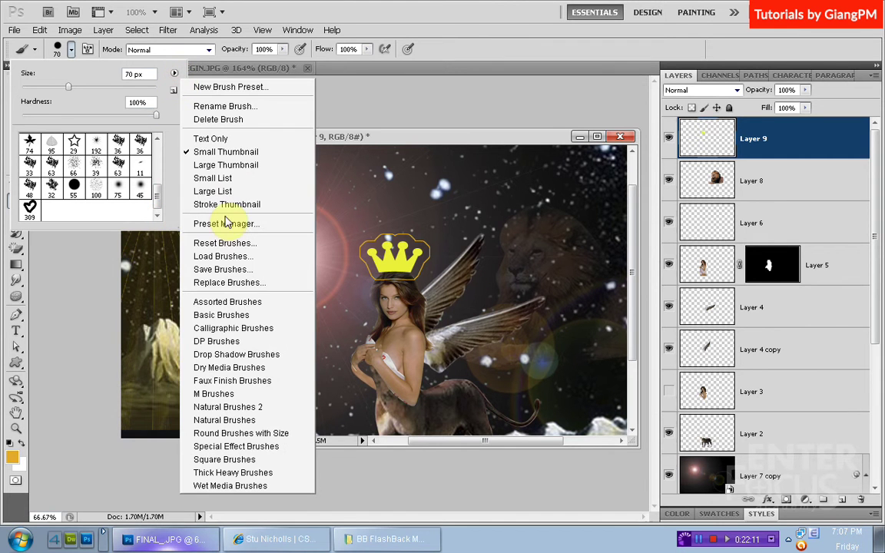
pyautogui.click(29, 208)
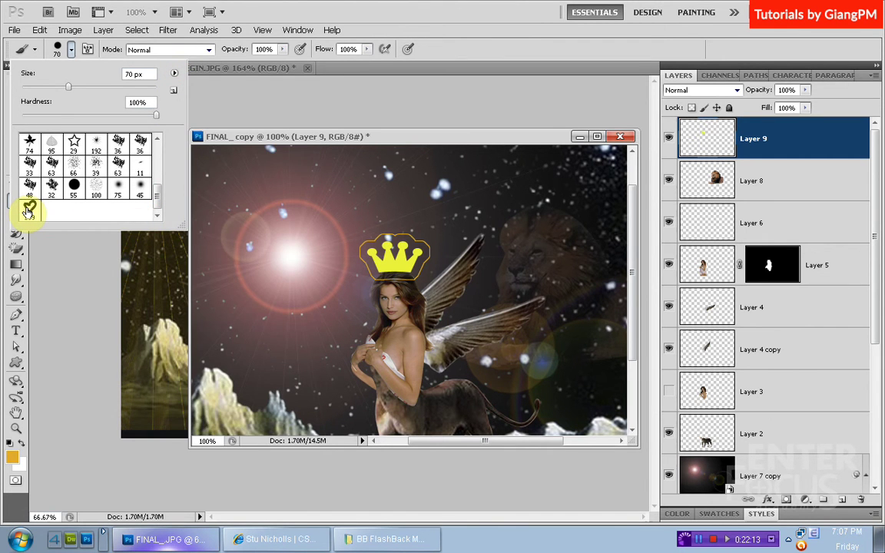
pyautogui.rightClick(28, 209)
pyautogui.click(60, 229)
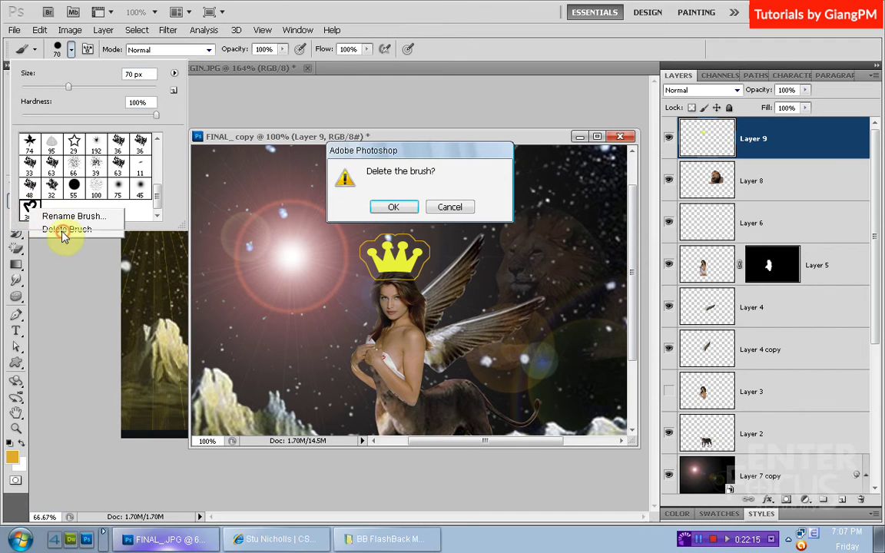
pyautogui.click(394, 206)
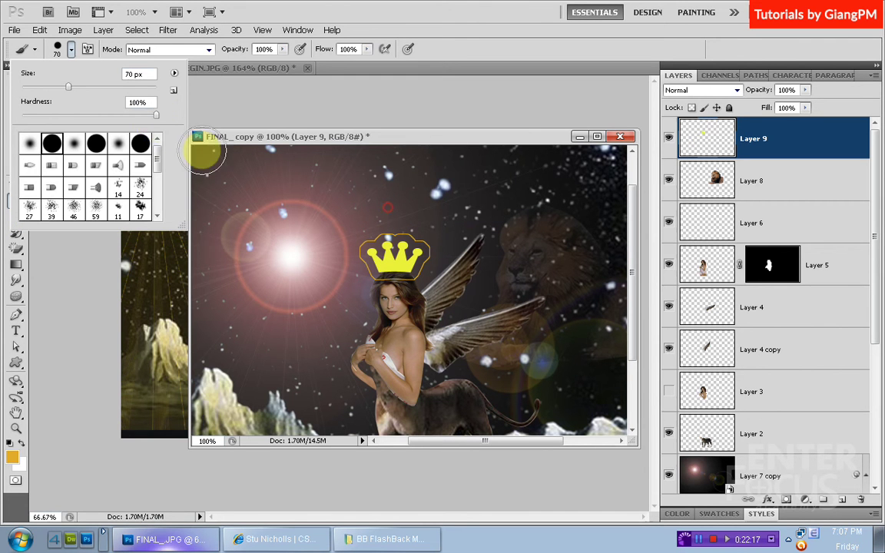
# Step: Replace the brushes with Assorted Brushes, saving the old set as Untitled Brushes.abr
pyautogui.click(175, 73)
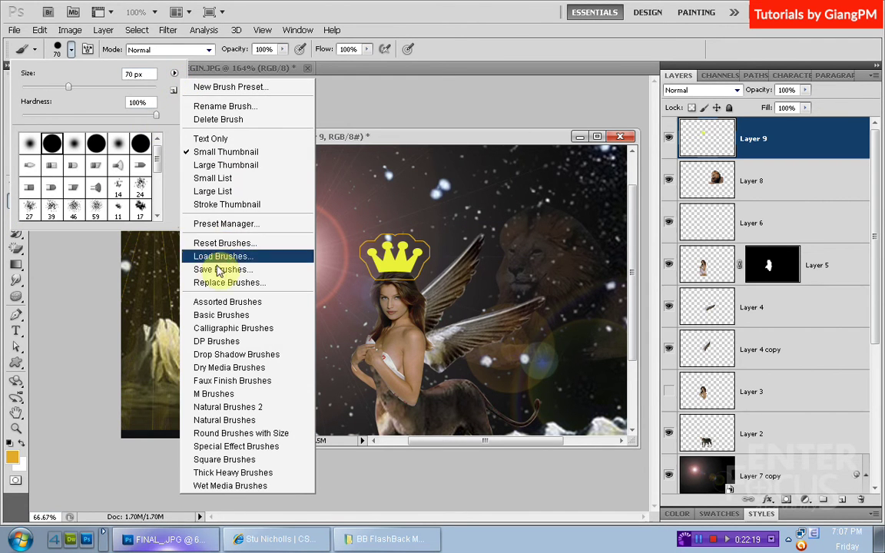
pyautogui.click(215, 302)
pyautogui.click(397, 208)
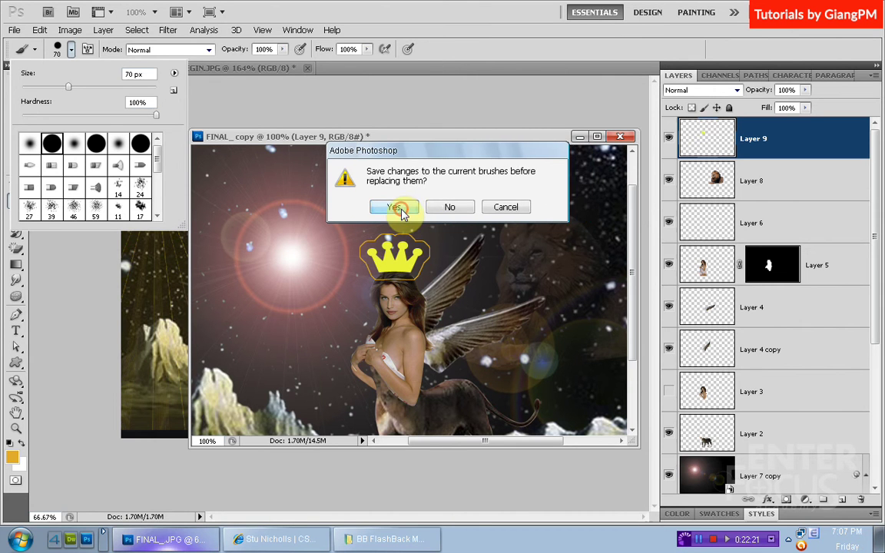
pyautogui.click(409, 211)
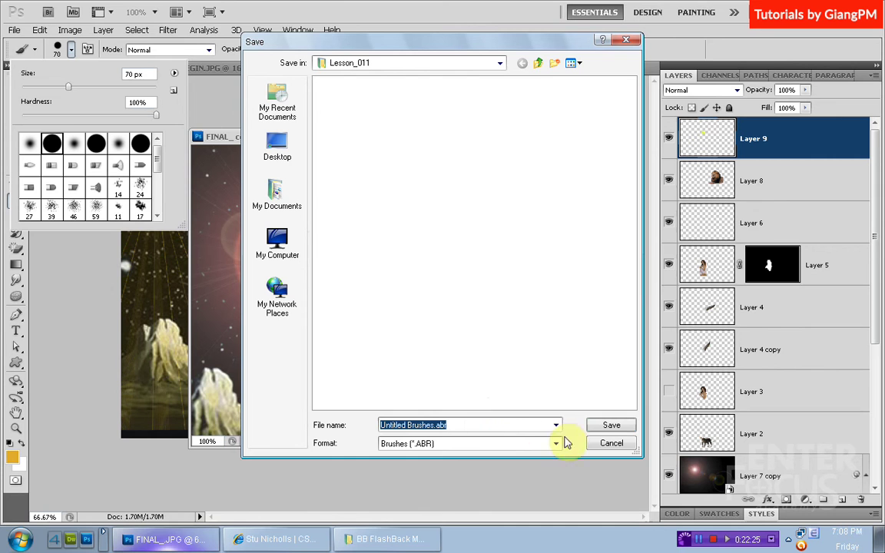
pyautogui.click(603, 424)
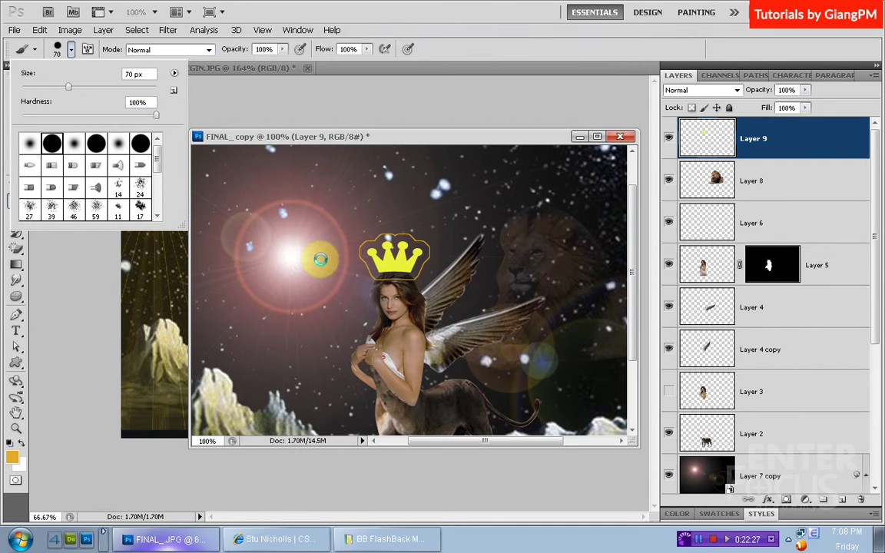
# Step: Stamp a white 48 px X-shaped sparkle onto the crown's upper-left point
pyautogui.click(74, 166)
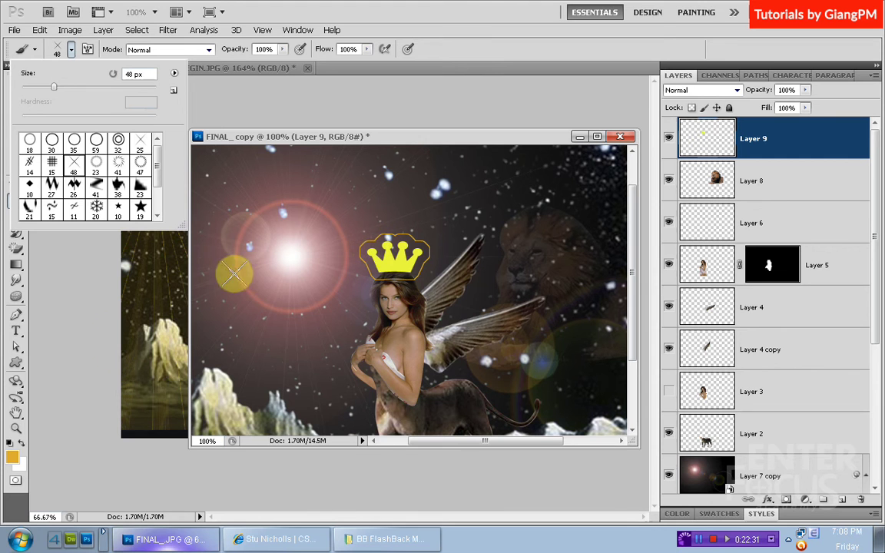
pyautogui.click(26, 445)
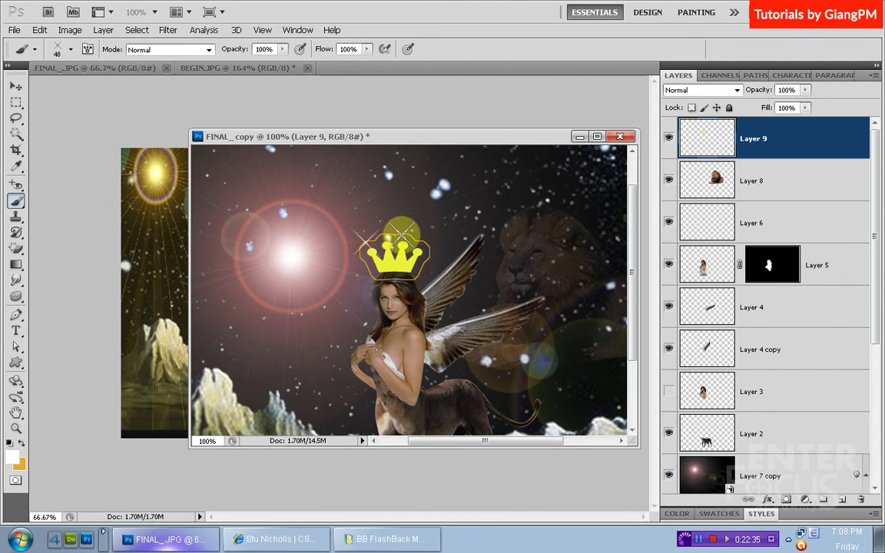
pyautogui.click(362, 233)
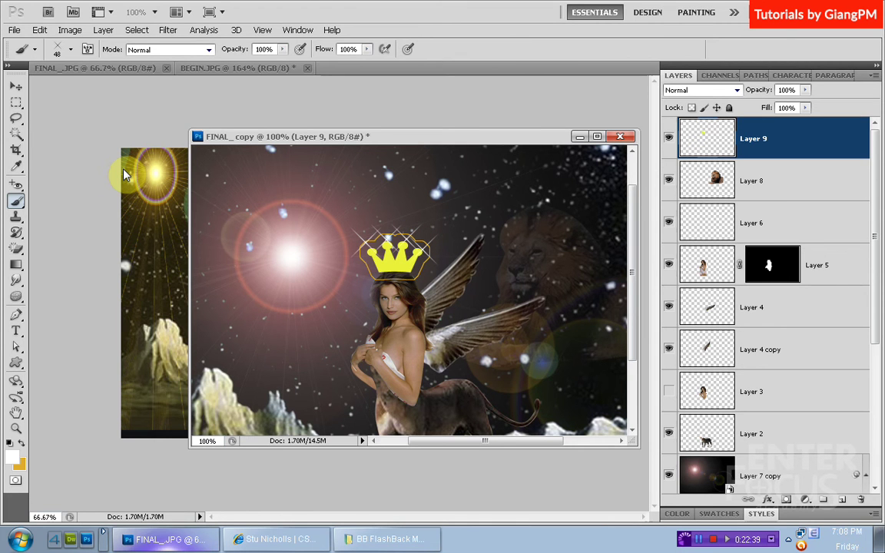
# Step: Bring the FINAL_.JPG reference image to the front, minimizing the working copy
pyautogui.click(15, 86)
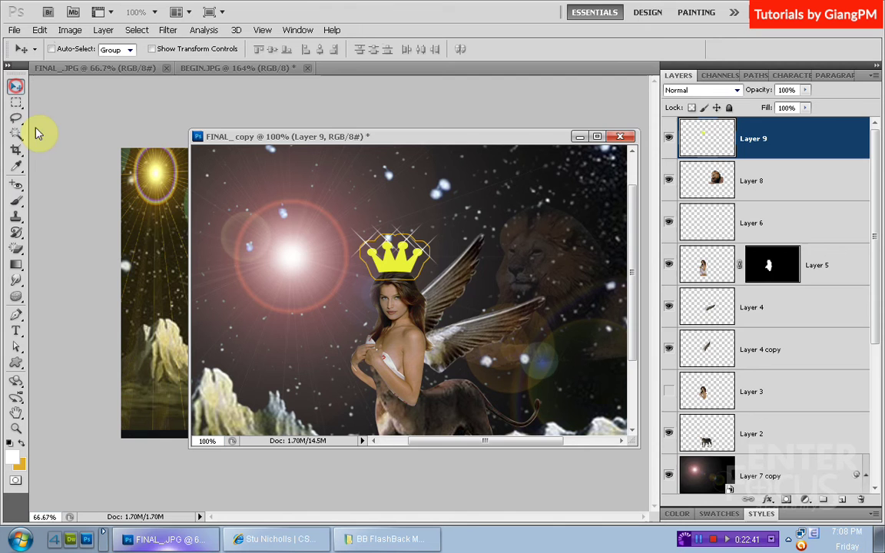
pyautogui.click(156, 221)
pyautogui.click(579, 139)
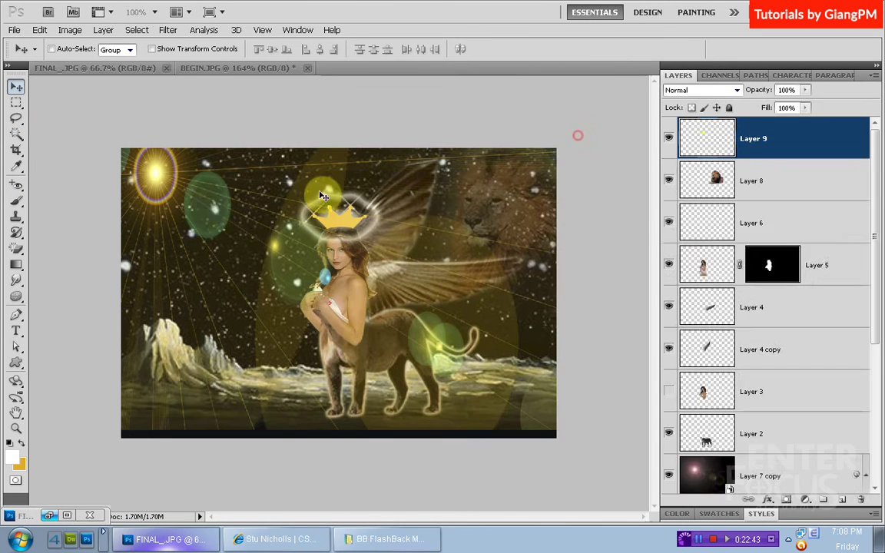